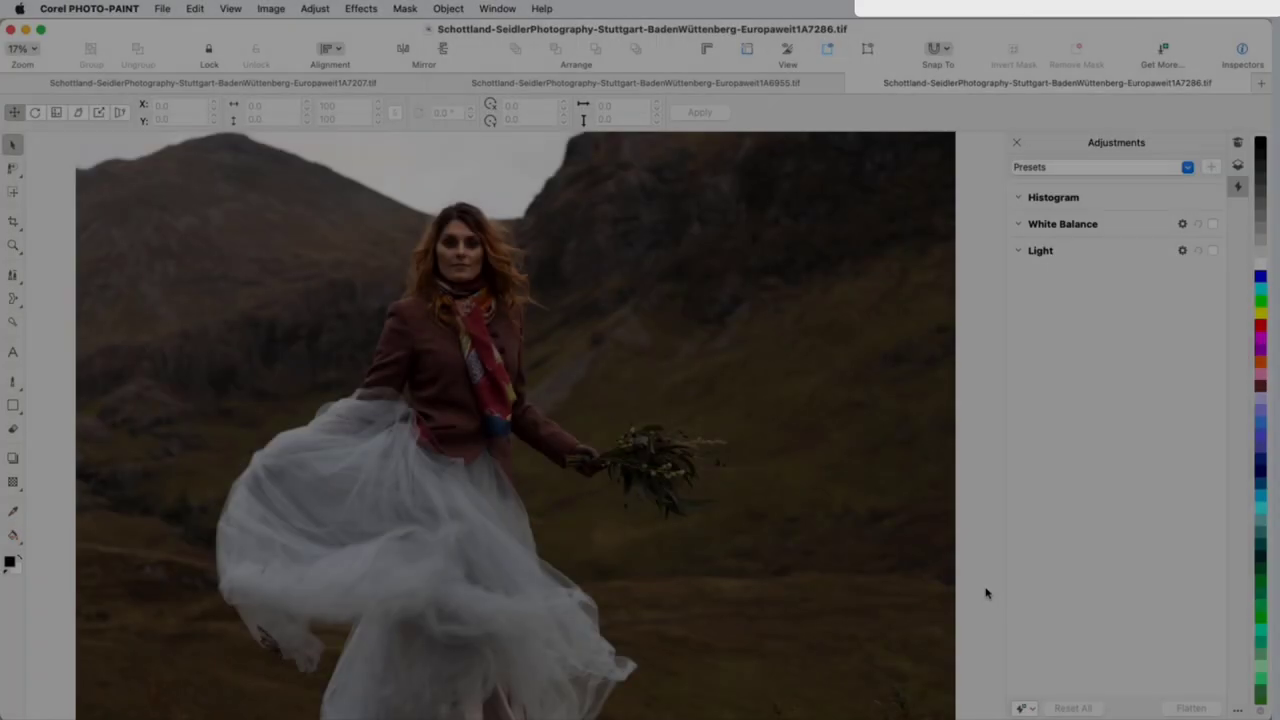
# Add a Black & White adjustment to the photo and raise its Red value to 140.
pyautogui.click(1025, 708)
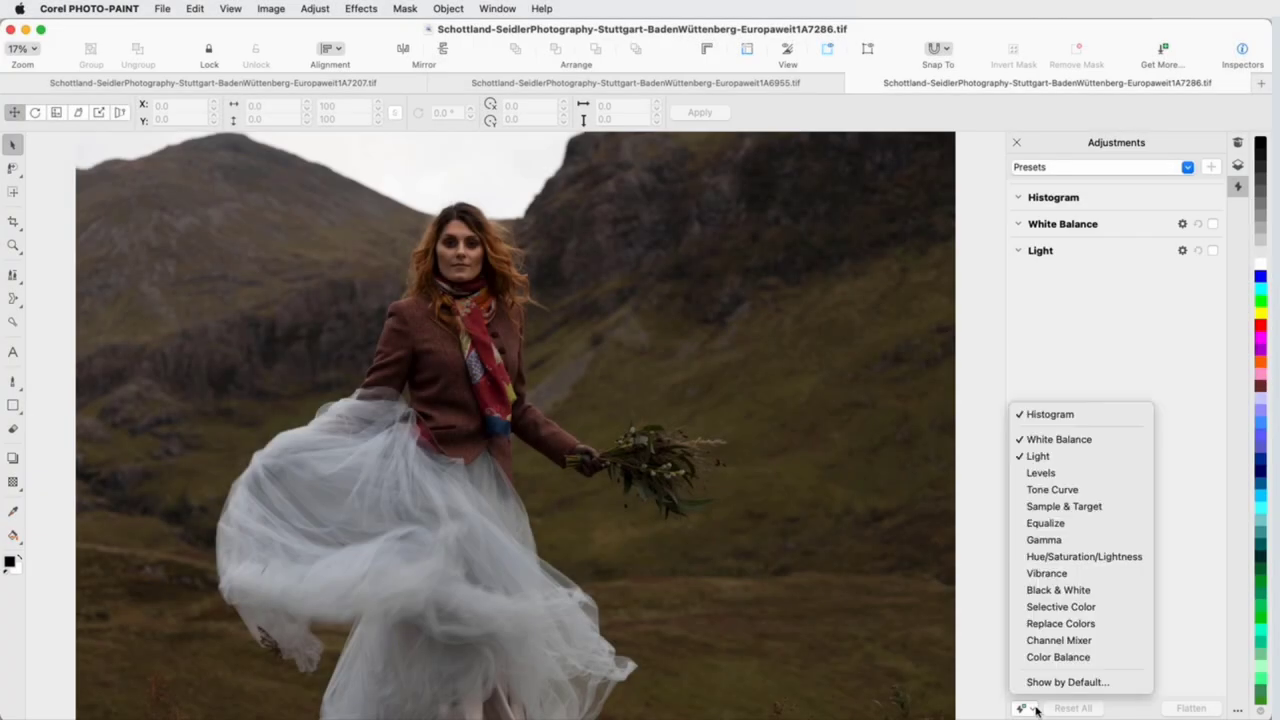
pyautogui.click(1096, 593)
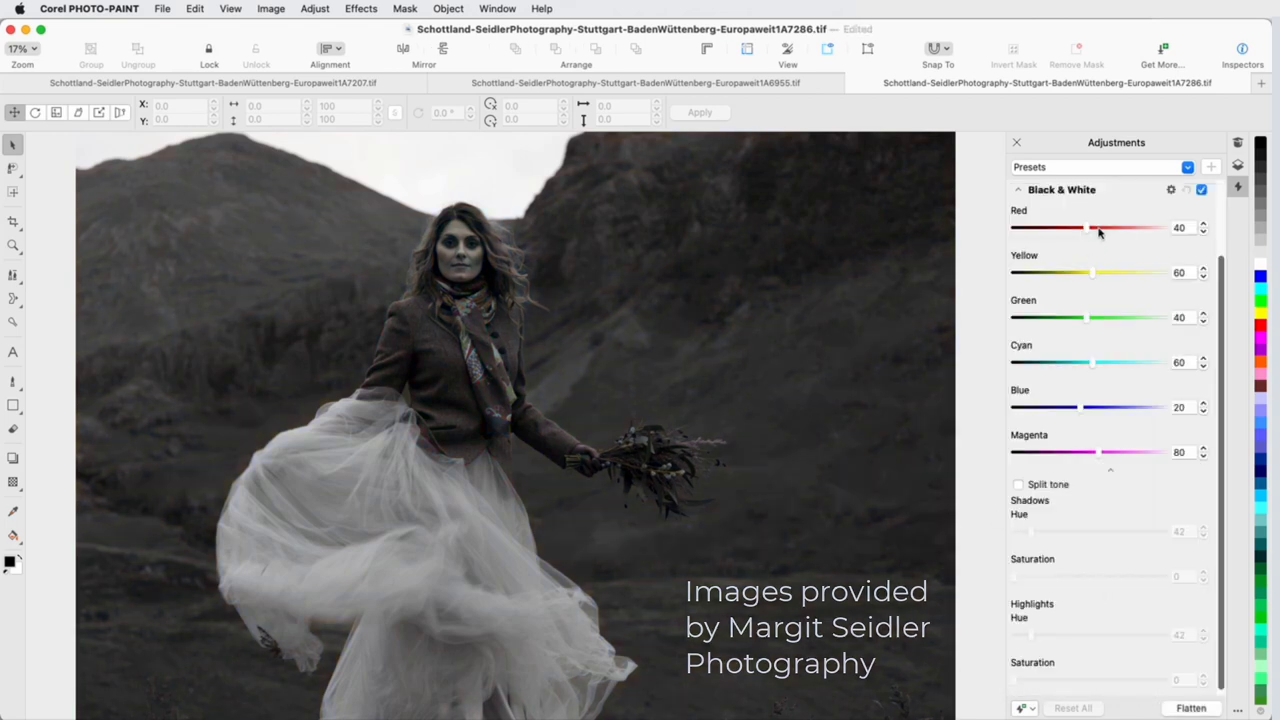
pyautogui.moveTo(1090, 233); pyautogui.dragTo(1118, 229)
# Try split toning with shadows hue 261, saturations 12 and 15, then reset to defaults.
pyautogui.click(1018, 486)
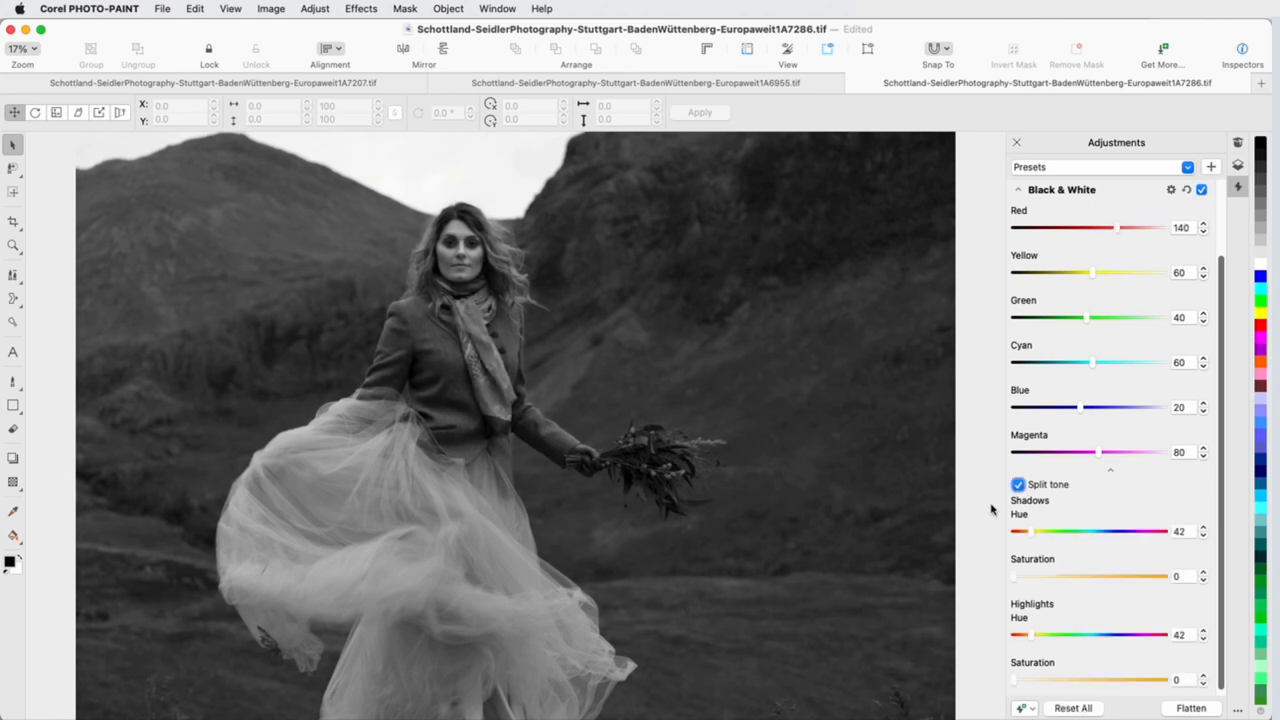
pyautogui.moveTo(1031, 534); pyautogui.dragTo(1123, 534)
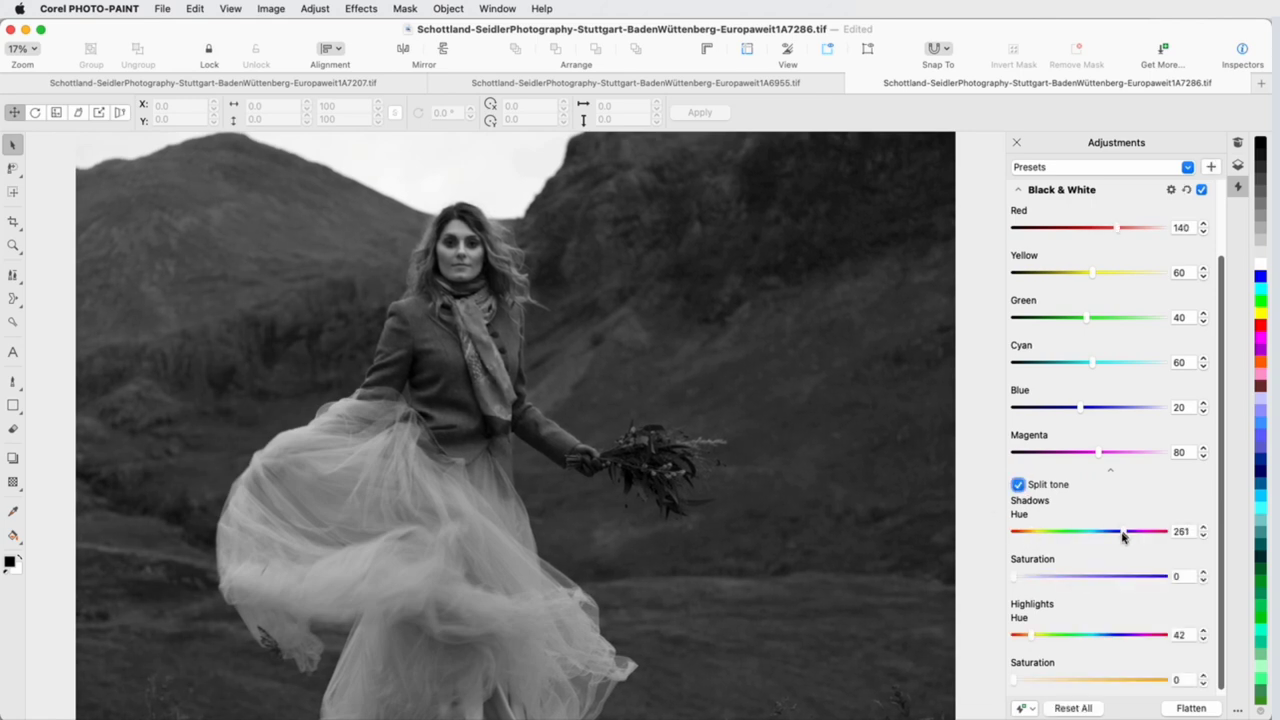
pyautogui.moveTo(1032, 636); pyautogui.dragTo(1036, 637)
pyautogui.moveTo(1013, 578); pyautogui.dragTo(1032, 577)
pyautogui.moveTo(1013, 680); pyautogui.dragTo(1038, 684)
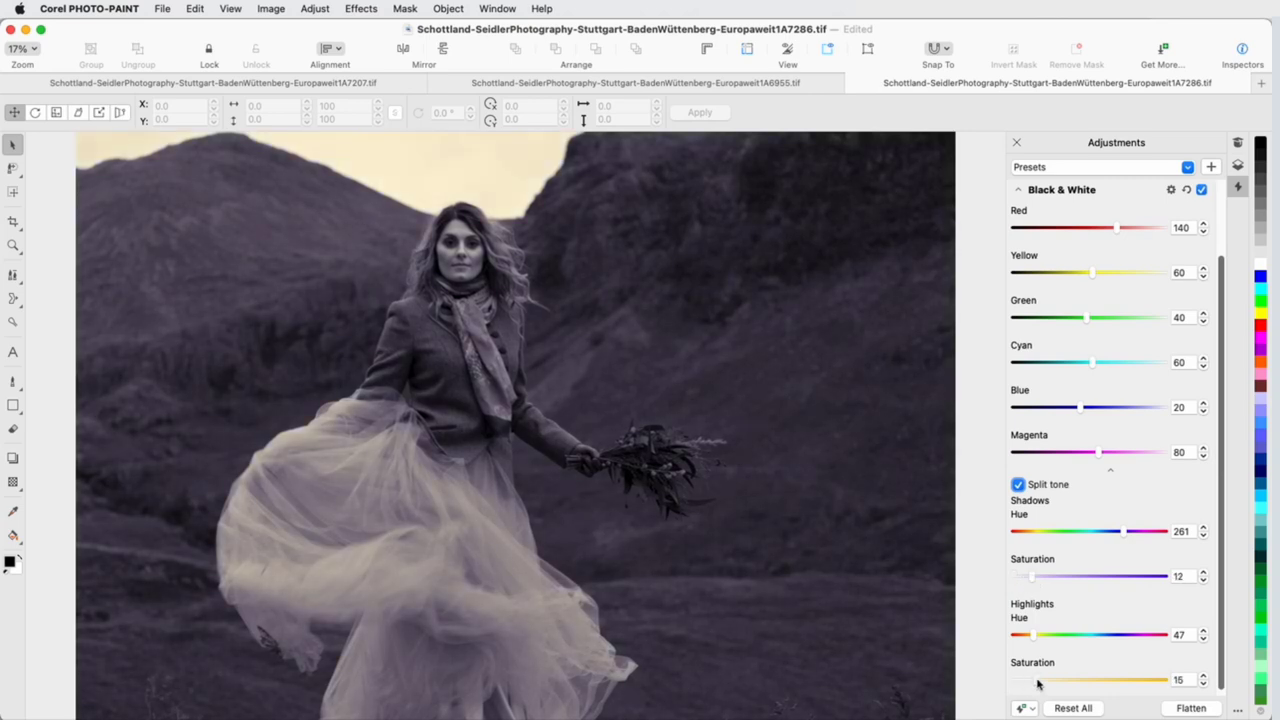
pyautogui.click(1187, 190)
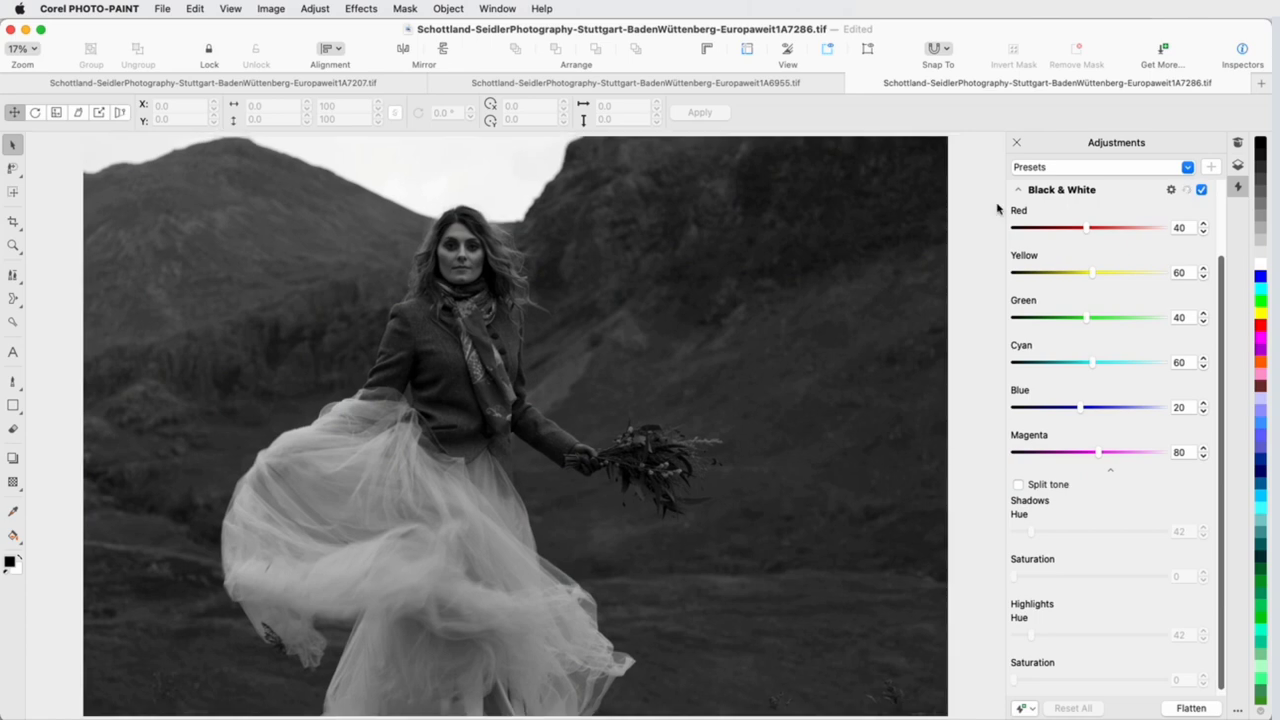
# Make the Black & White adjustment local and paint a mask over the woman, including her head and hair.
pyautogui.click(1169, 190)
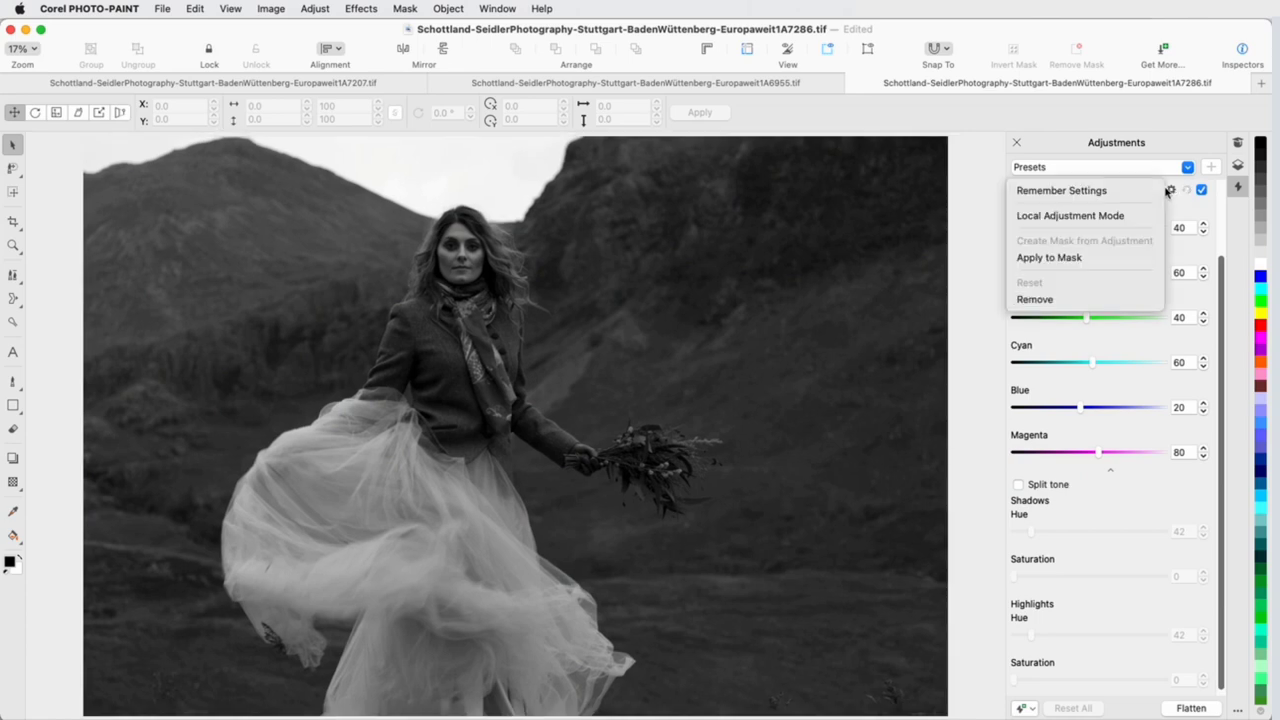
pyautogui.click(1146, 216)
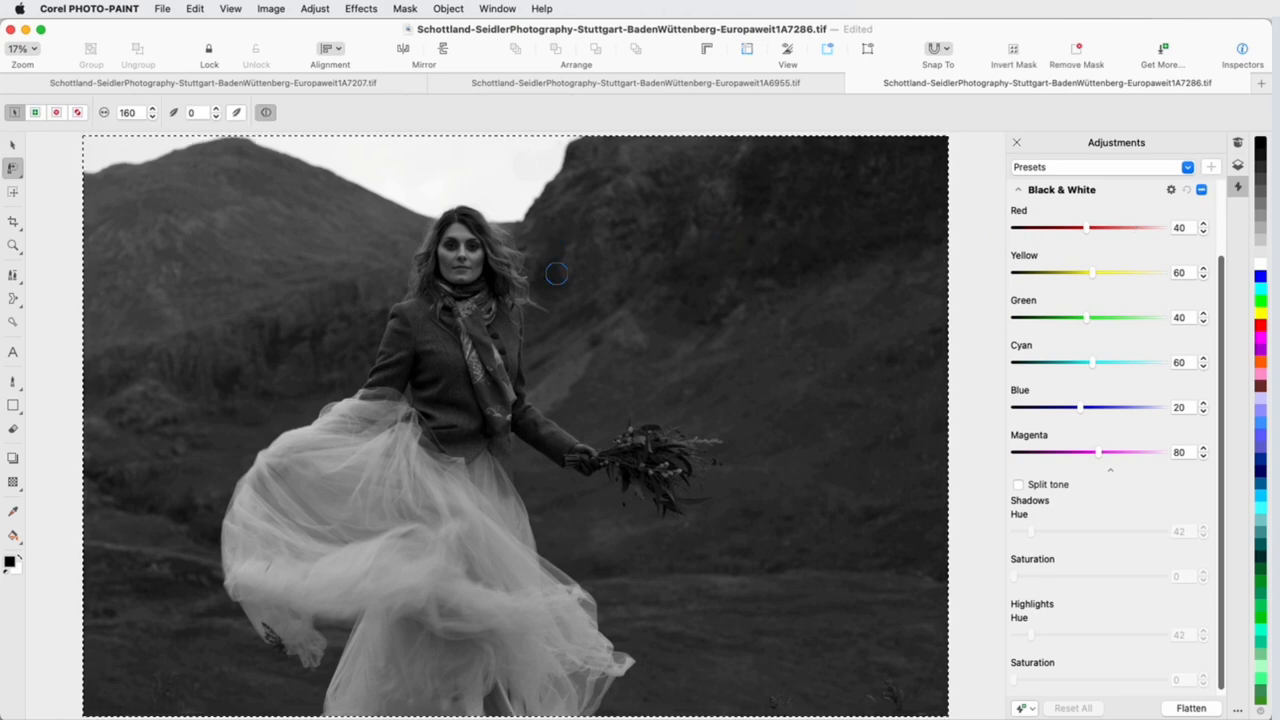
pyautogui.moveTo(478, 240)
pyautogui.mouseDown()
pyautogui.moveTo(350, 430)
pyautogui.moveTo(248, 522)
pyautogui.moveTo(395, 564)
pyautogui.moveTo(442, 670)
pyautogui.moveTo(517, 662)
pyautogui.moveTo(473, 480)
pyautogui.moveTo(485, 410)
pyautogui.moveTo(630, 462)
pyautogui.moveTo(517, 407)
pyautogui.moveTo(464, 236)
pyautogui.mouseUp()
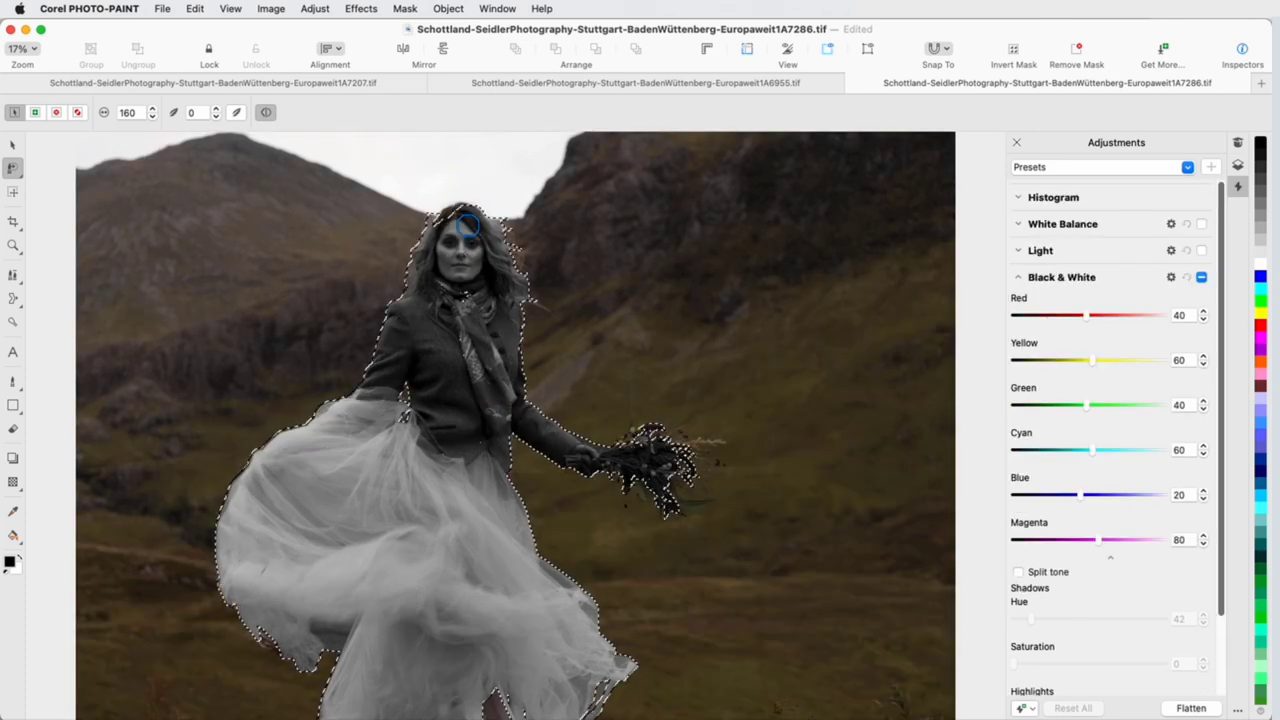
pyautogui.click(35, 112)
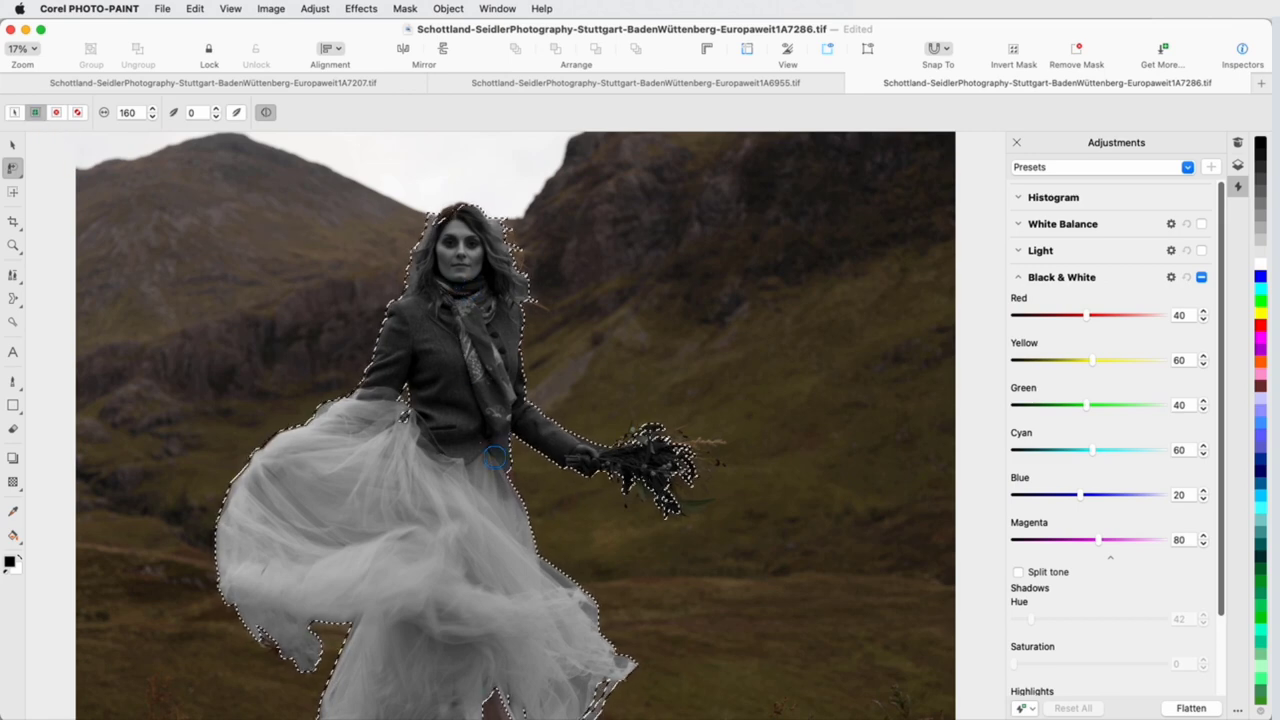
pyautogui.moveTo(460, 265)
pyautogui.mouseDown()
pyautogui.moveTo(432, 210)
pyautogui.moveTo(418, 260)
pyautogui.mouseUp()
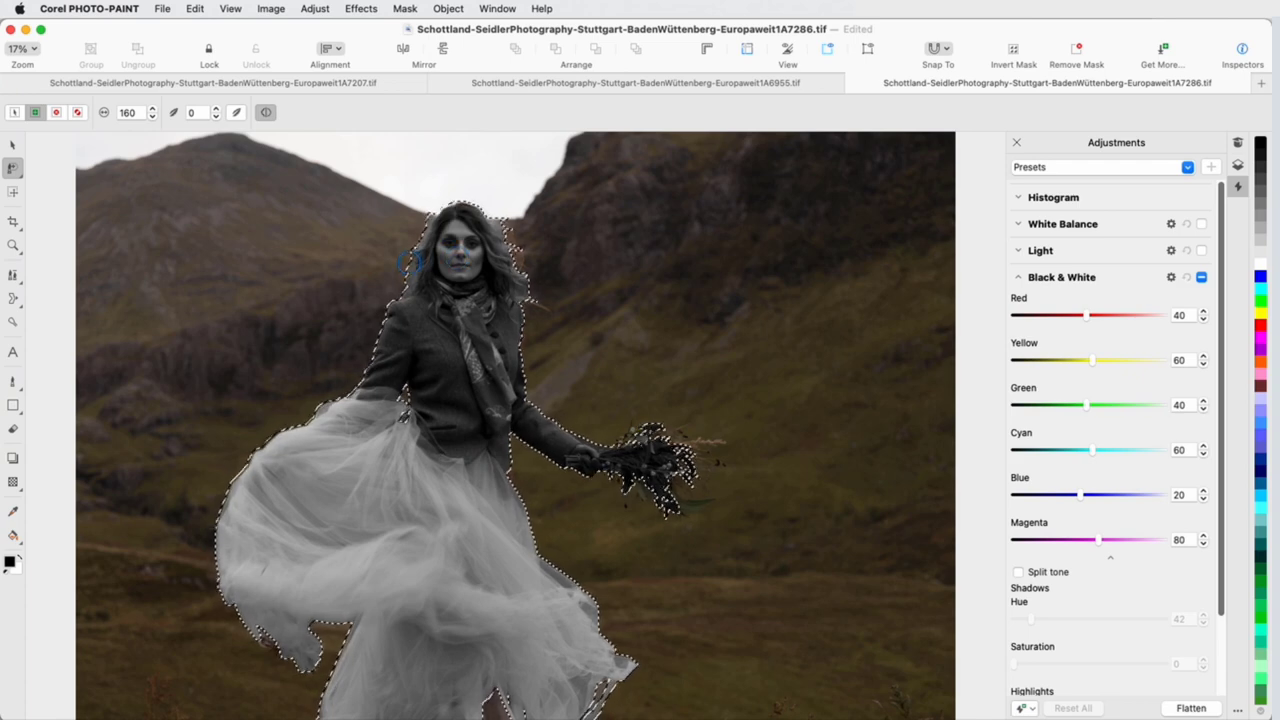
# Invert the mask so the background turns grey, and hide the mask marquee.
pyautogui.click(400, 8)
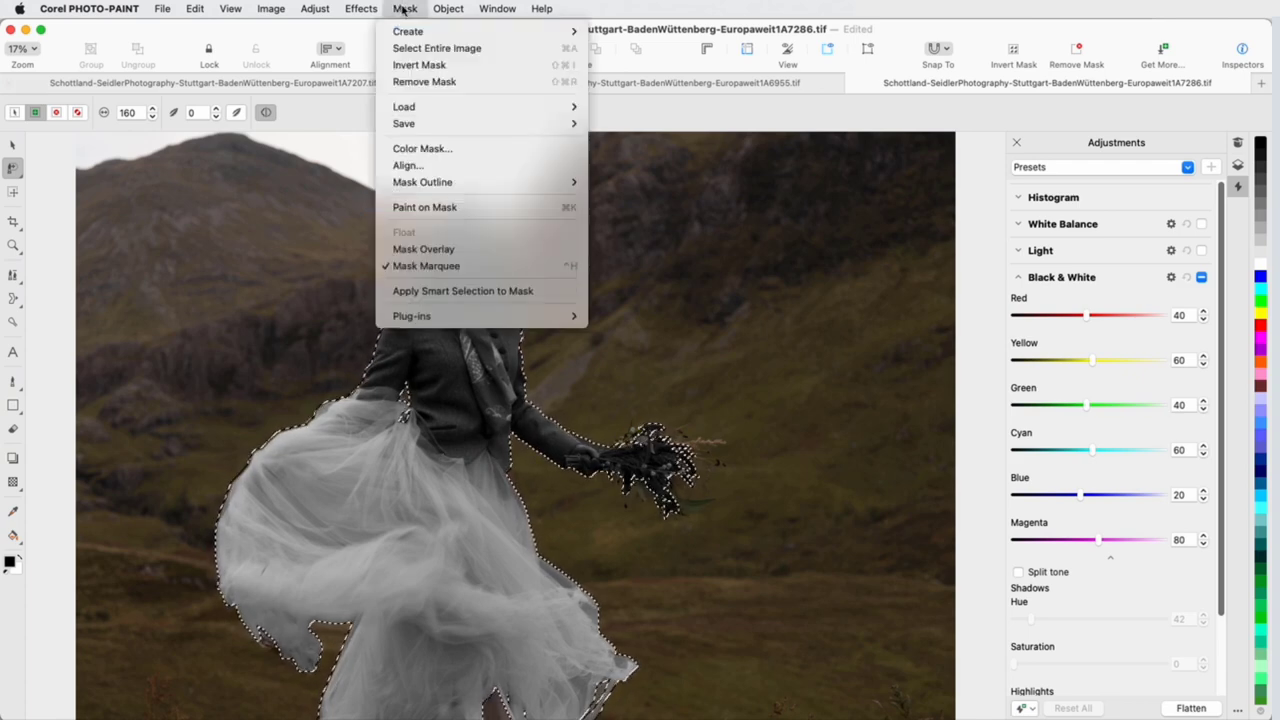
pyautogui.click(418, 65)
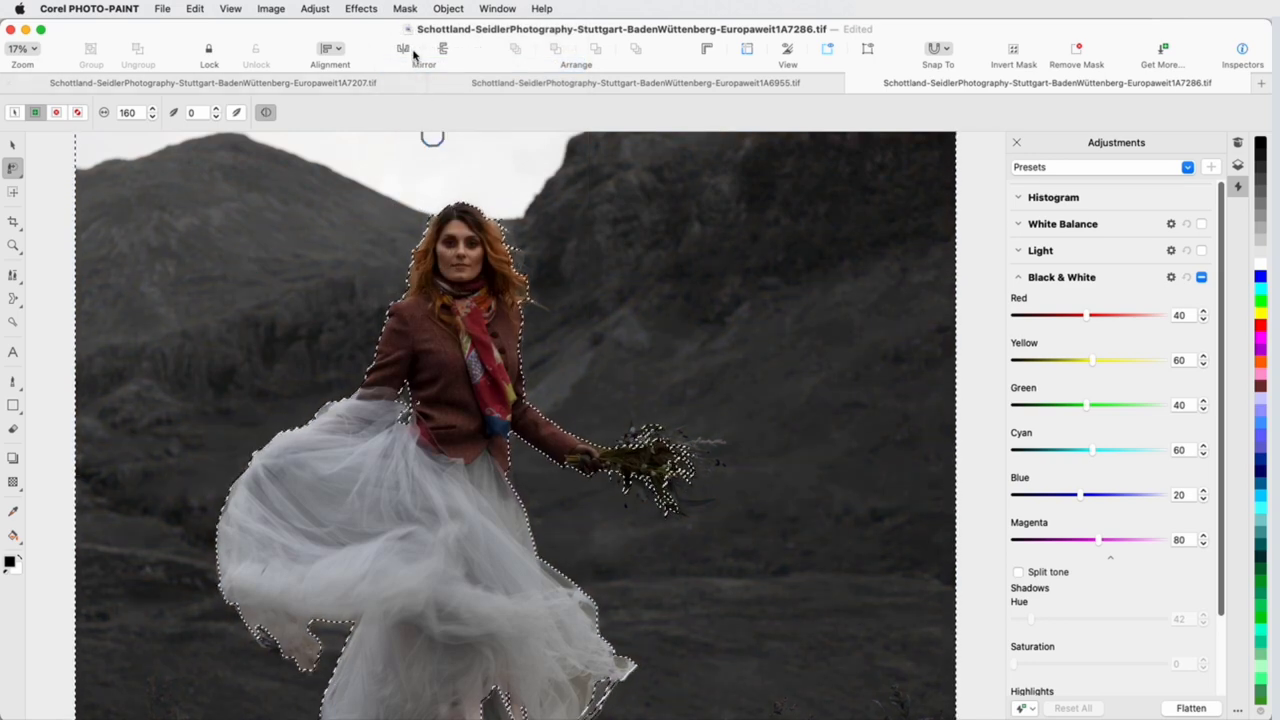
pyautogui.click(403, 9)
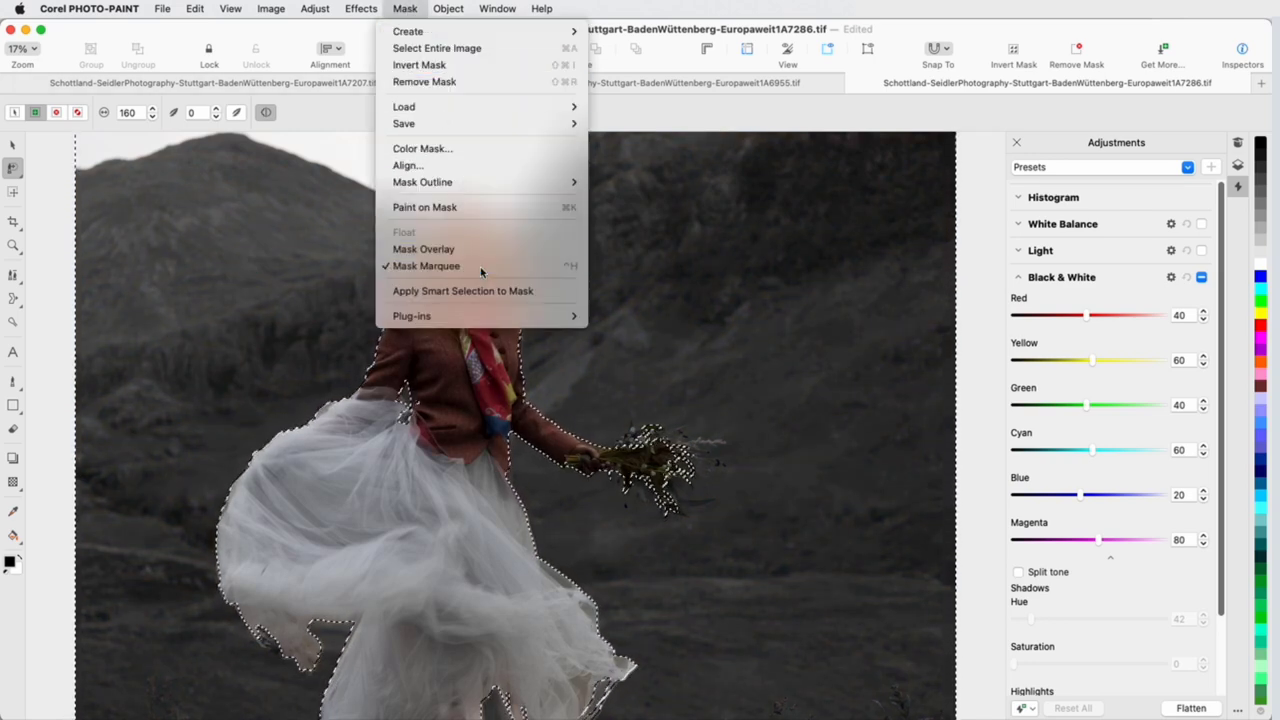
pyautogui.click(426, 266)
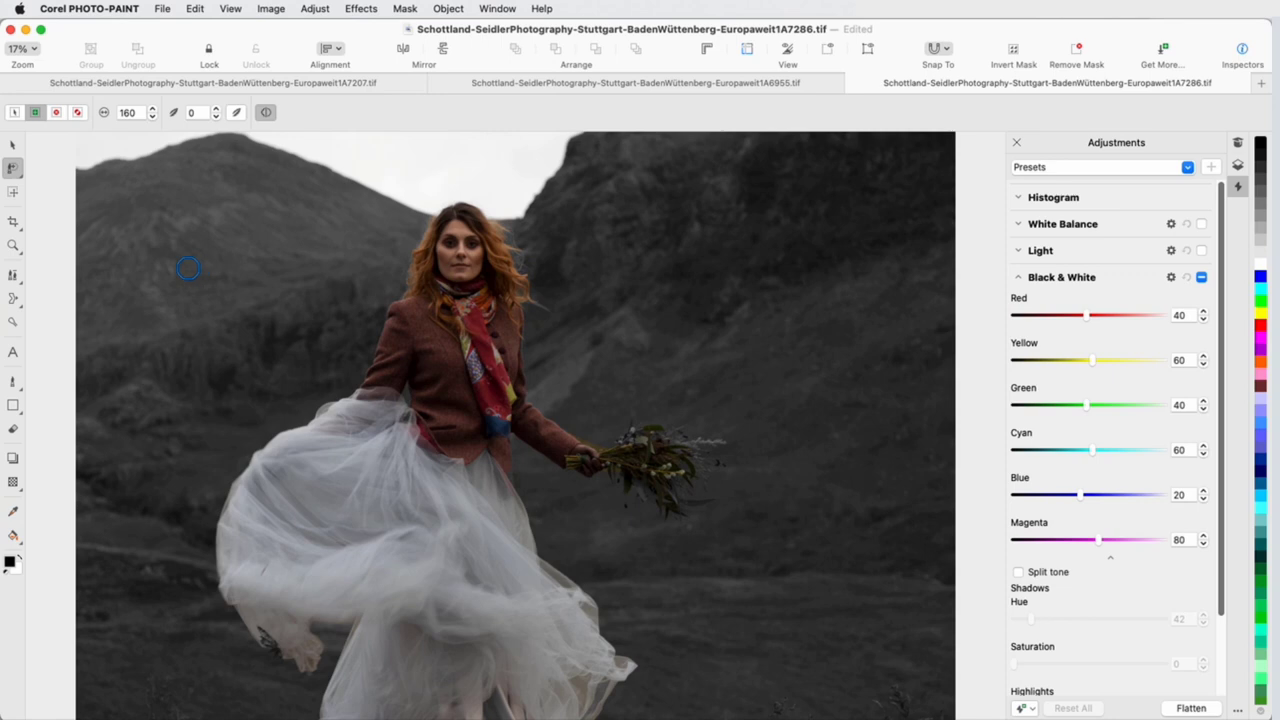
# Remove the Black & White, Light and White Balance adjustments from the adjustments list.
pyautogui.click(1022, 708)
pyautogui.click(1058, 590)
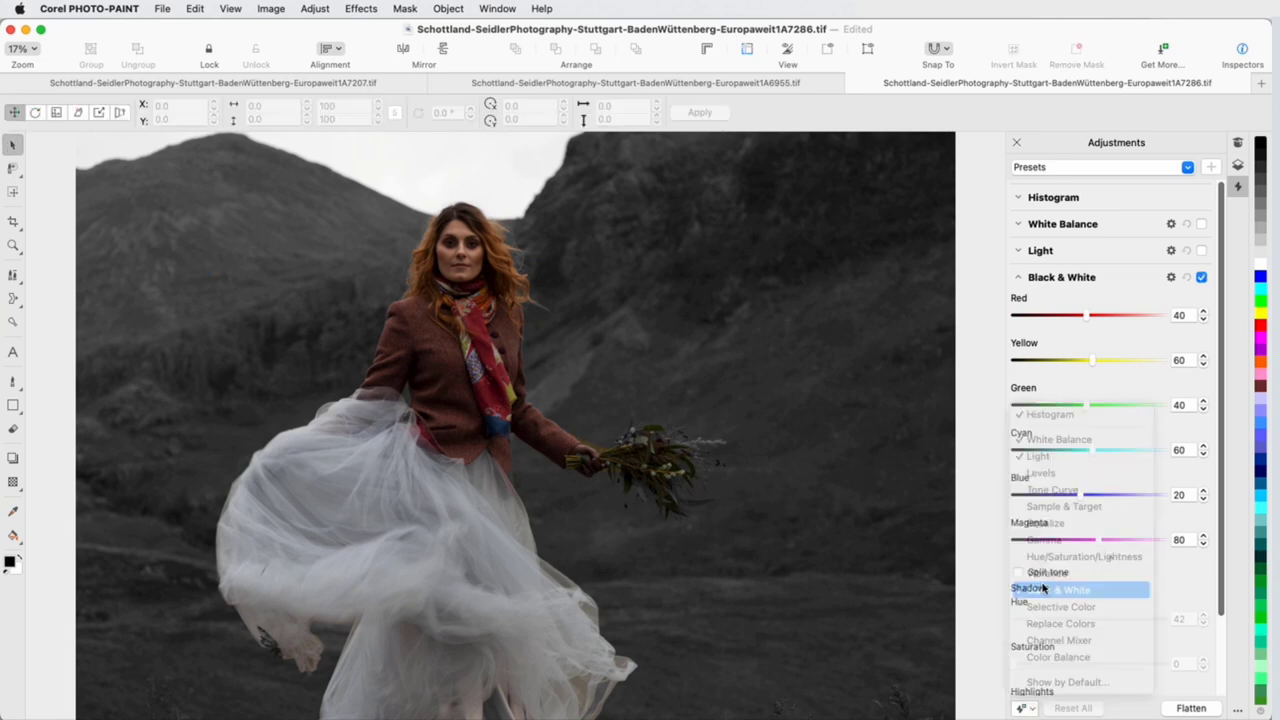
pyautogui.click(1022, 708)
pyautogui.click(1040, 456)
pyautogui.click(1025, 708)
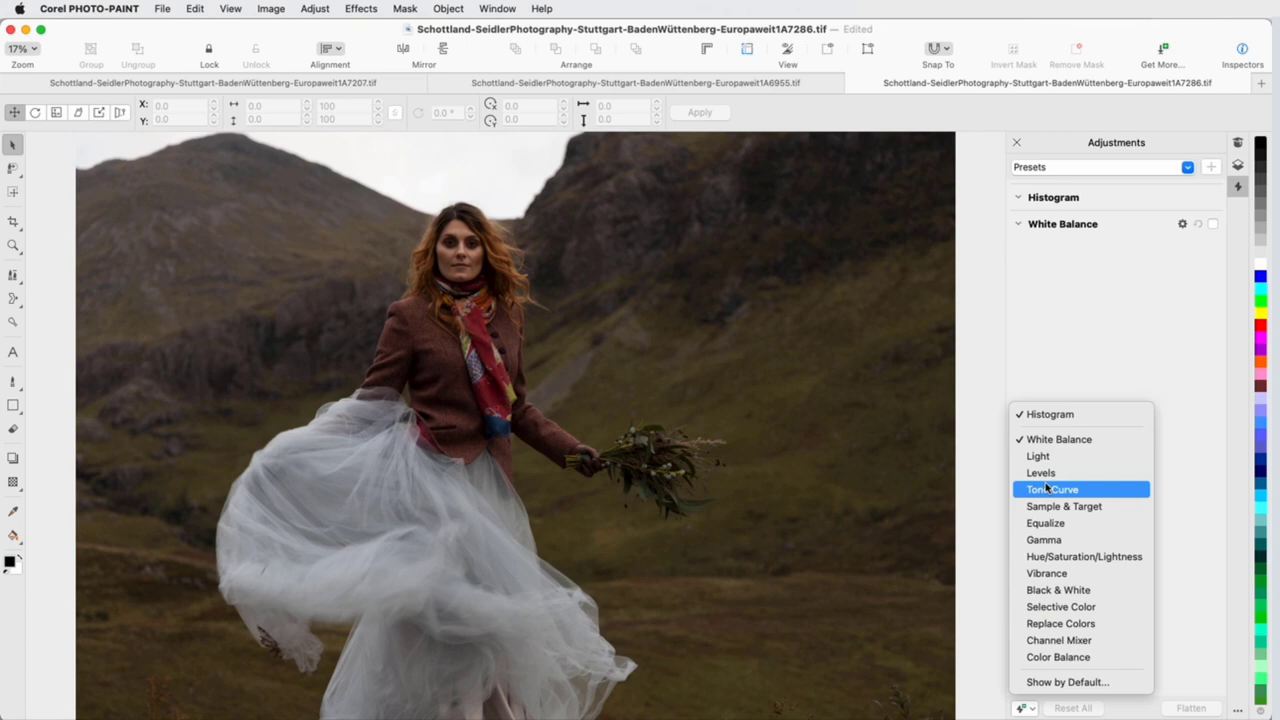
pyautogui.click(1049, 449)
pyautogui.click(1022, 708)
pyautogui.click(1038, 414)
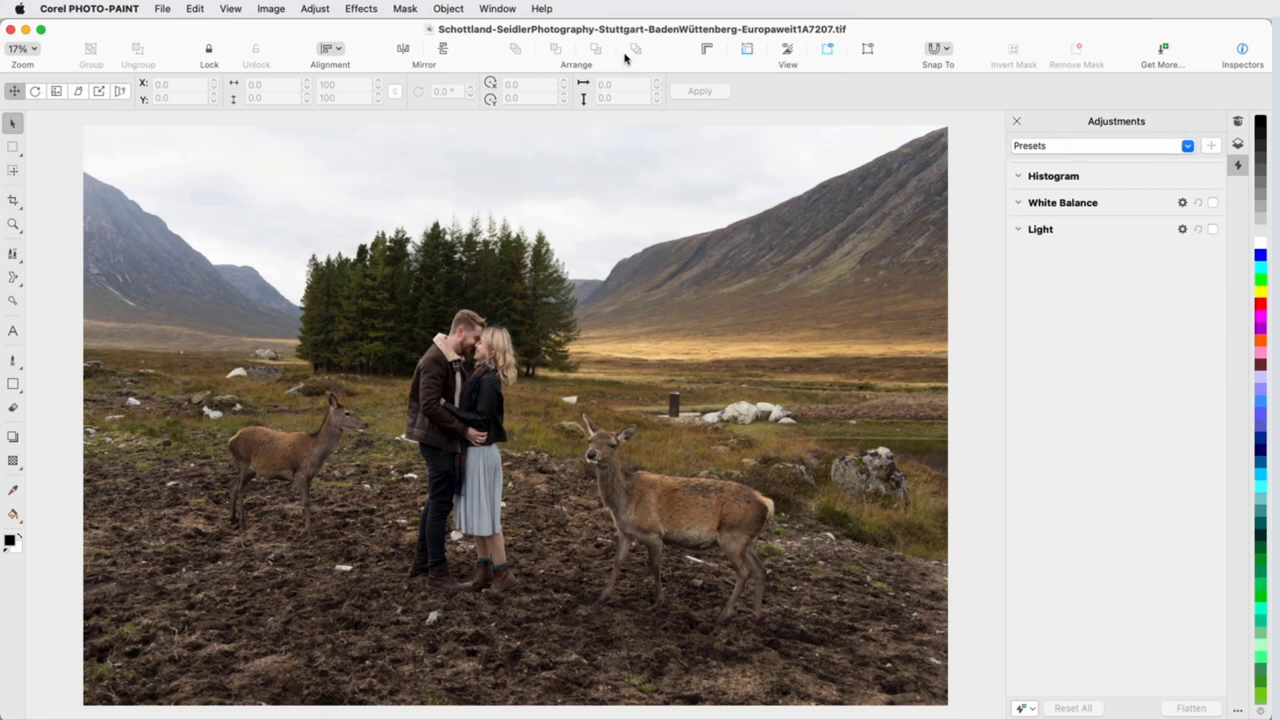
pyautogui.click(512, 9)
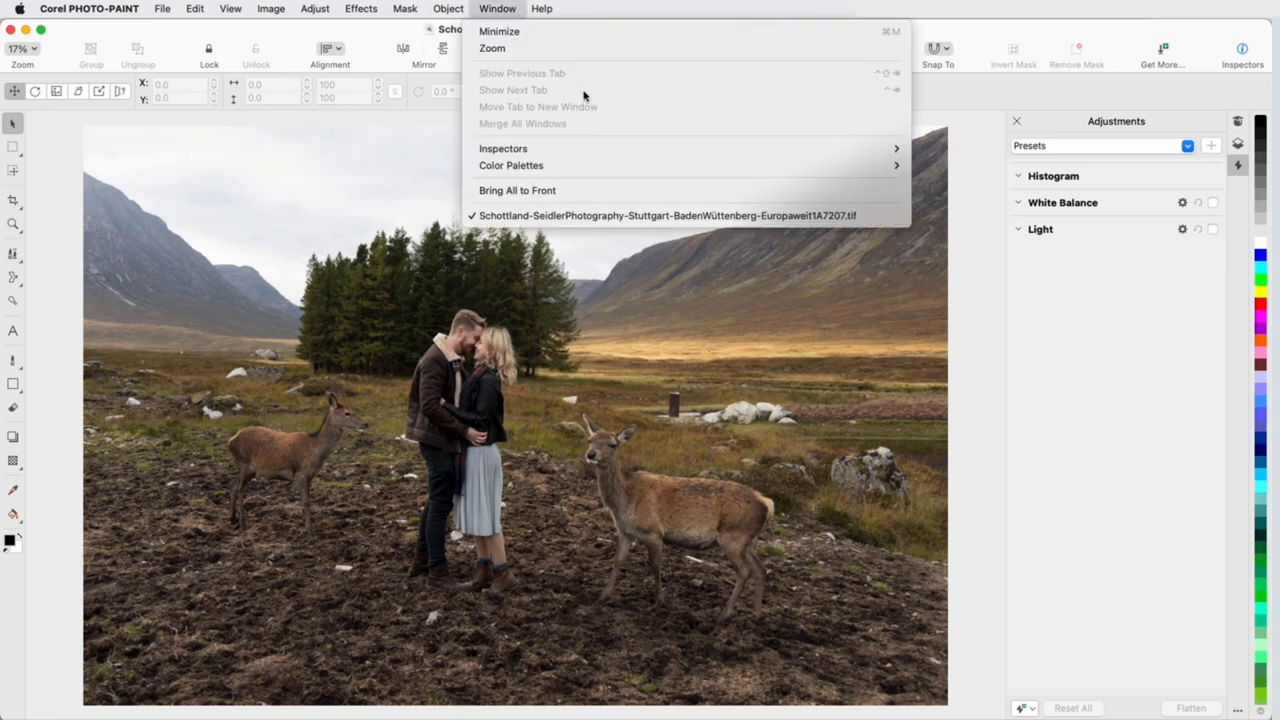
pyautogui.moveTo(838, 150)
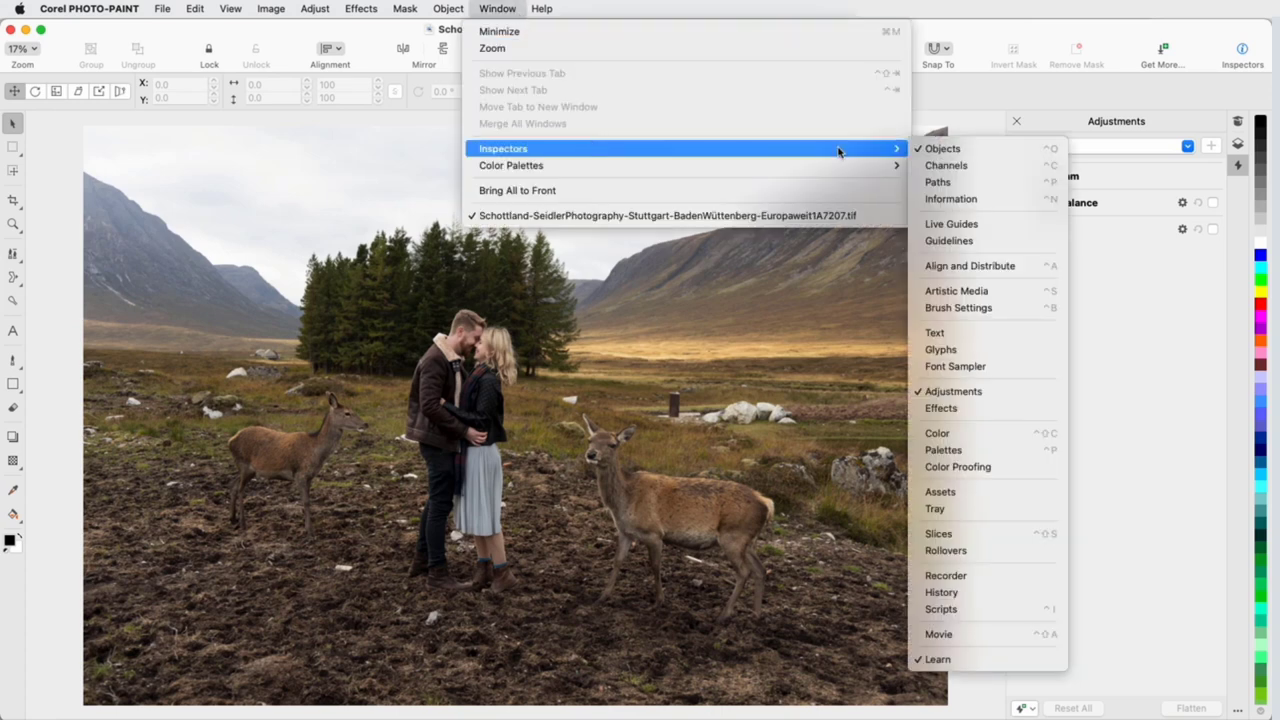
pyautogui.click(995, 395)
pyautogui.click(1239, 711)
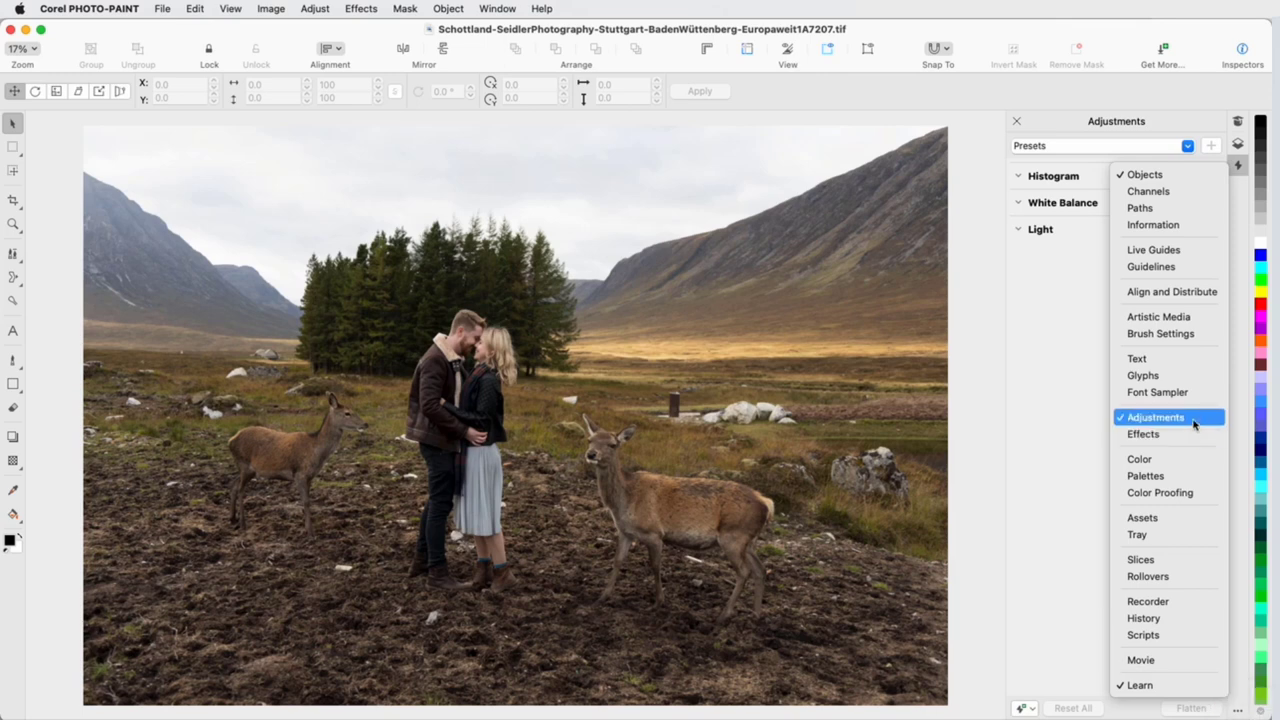
pyautogui.click(980, 427)
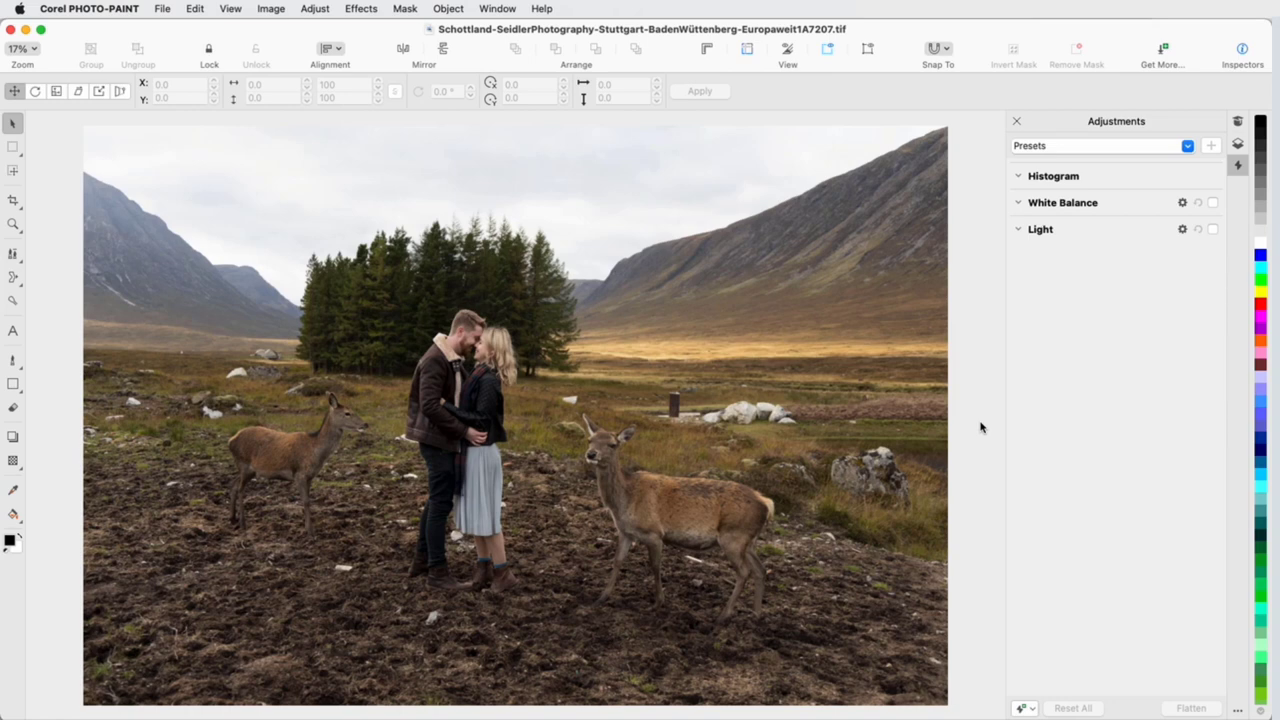
# Expand and collapse the Histogram, White Balance and Light sections to inspect them.
pyautogui.click(1018, 177)
pyautogui.click(1020, 296)
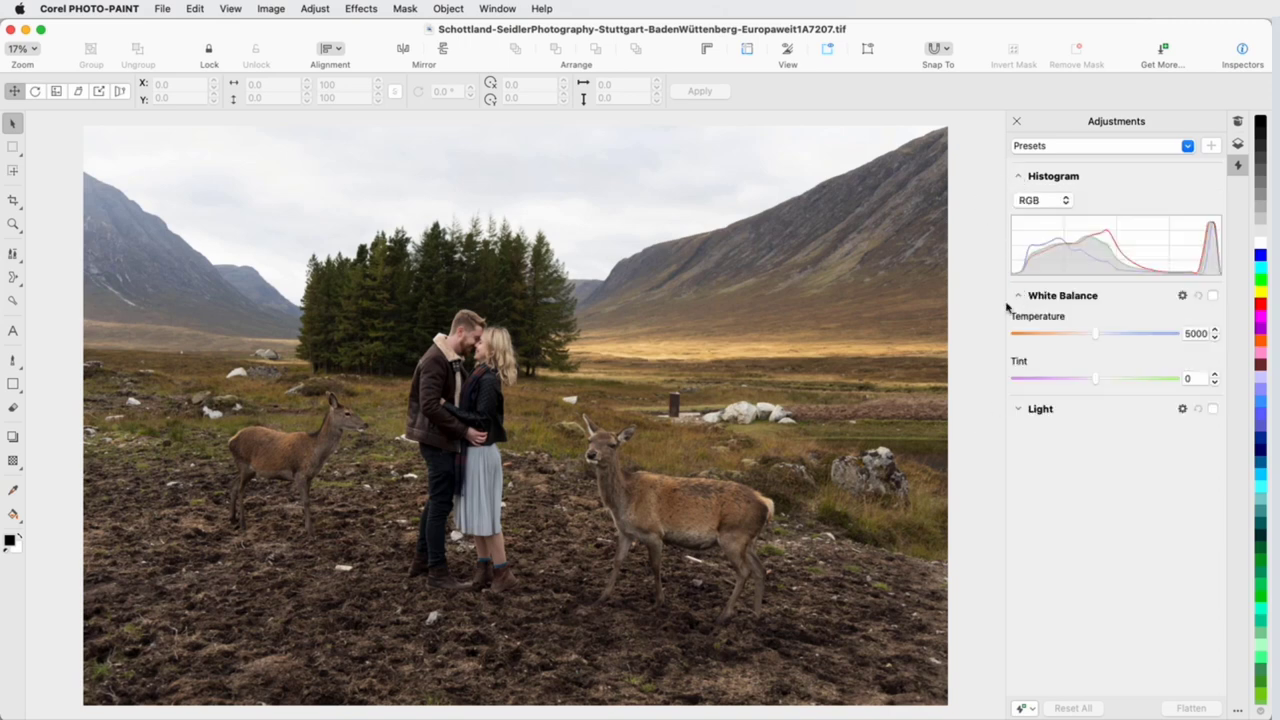
pyautogui.click(1018, 409)
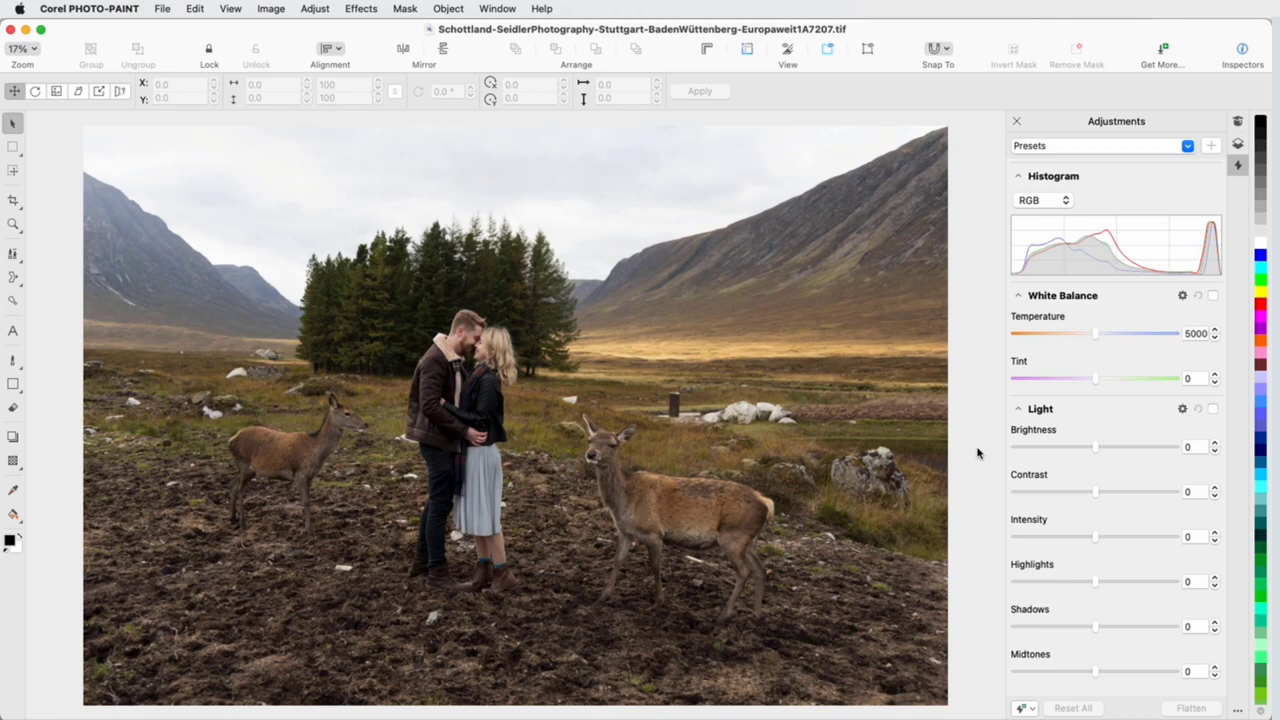
pyautogui.click(1018, 409)
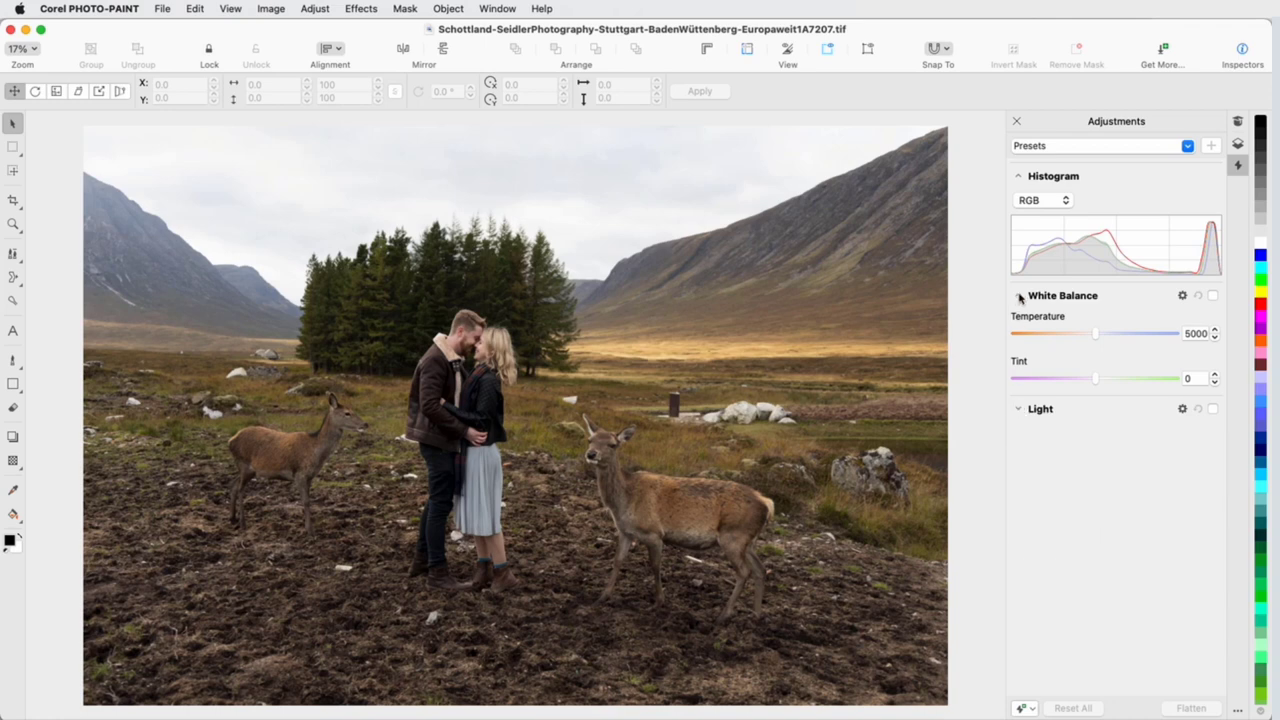
pyautogui.click(1018, 296)
pyautogui.click(1019, 177)
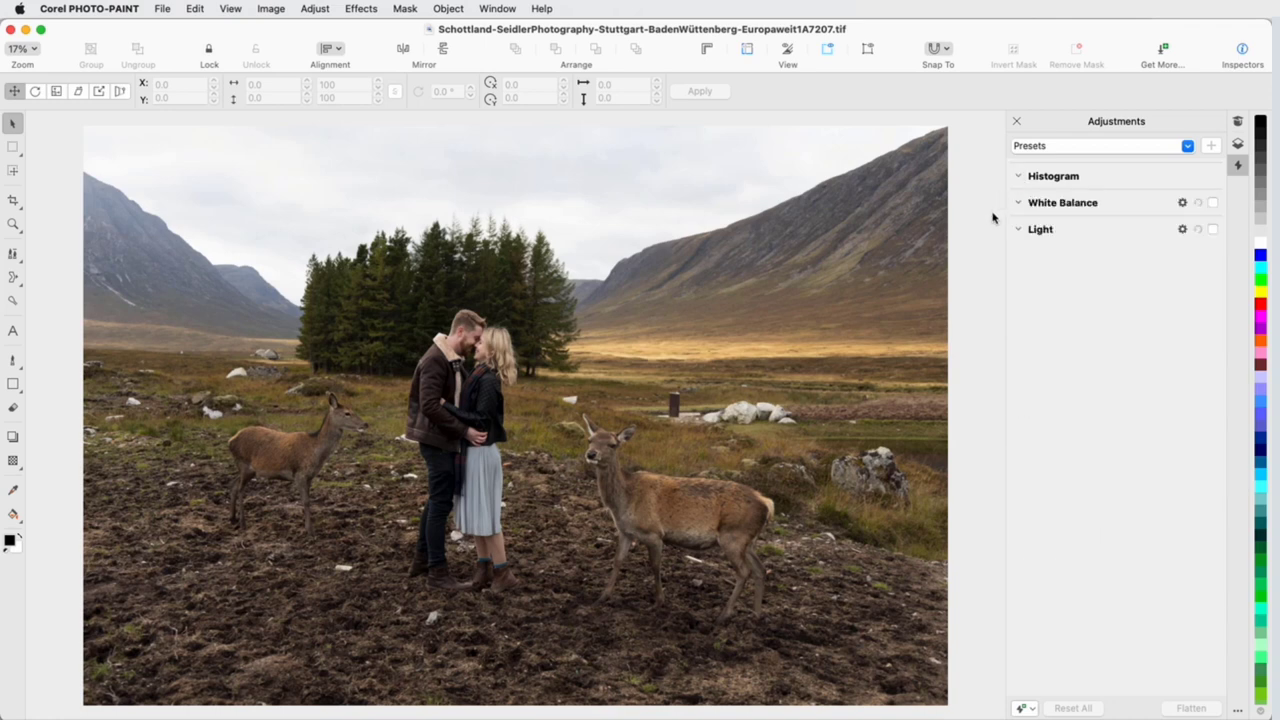
# Remove the Light adjustment from the panel, then add it back switched on.
pyautogui.click(1183, 231)
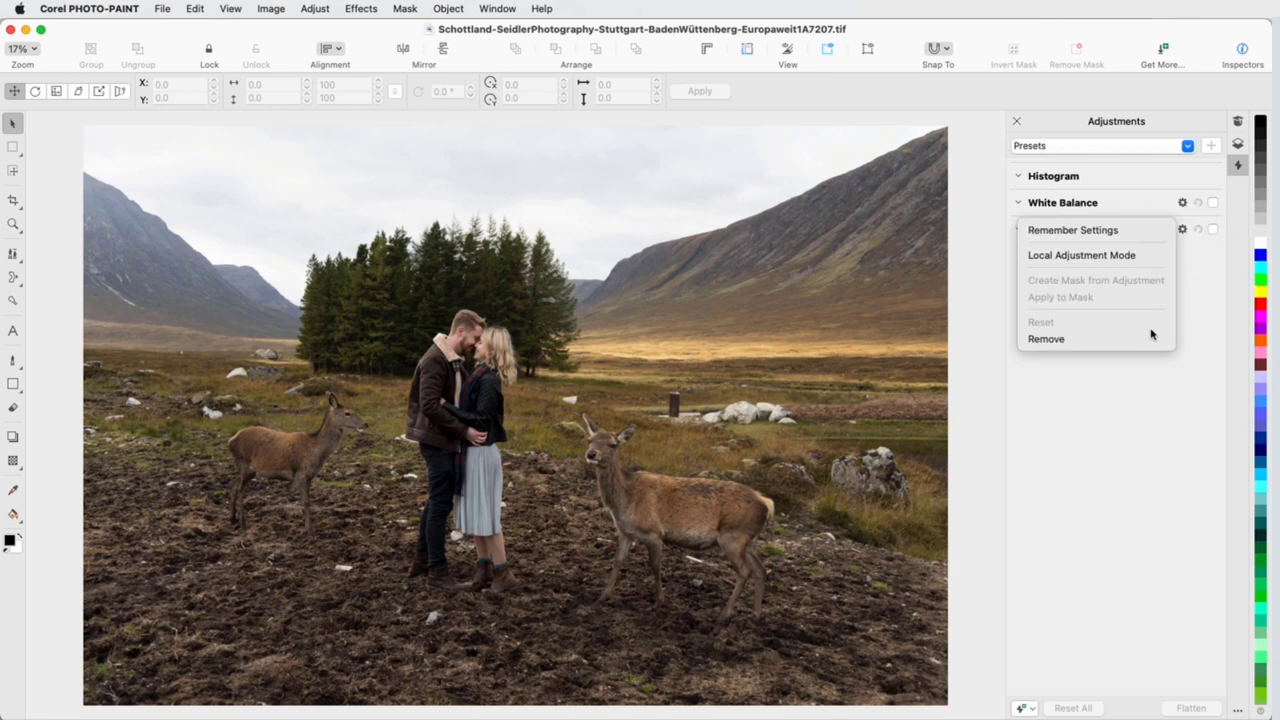
pyautogui.click(1026, 637)
pyautogui.click(1027, 709)
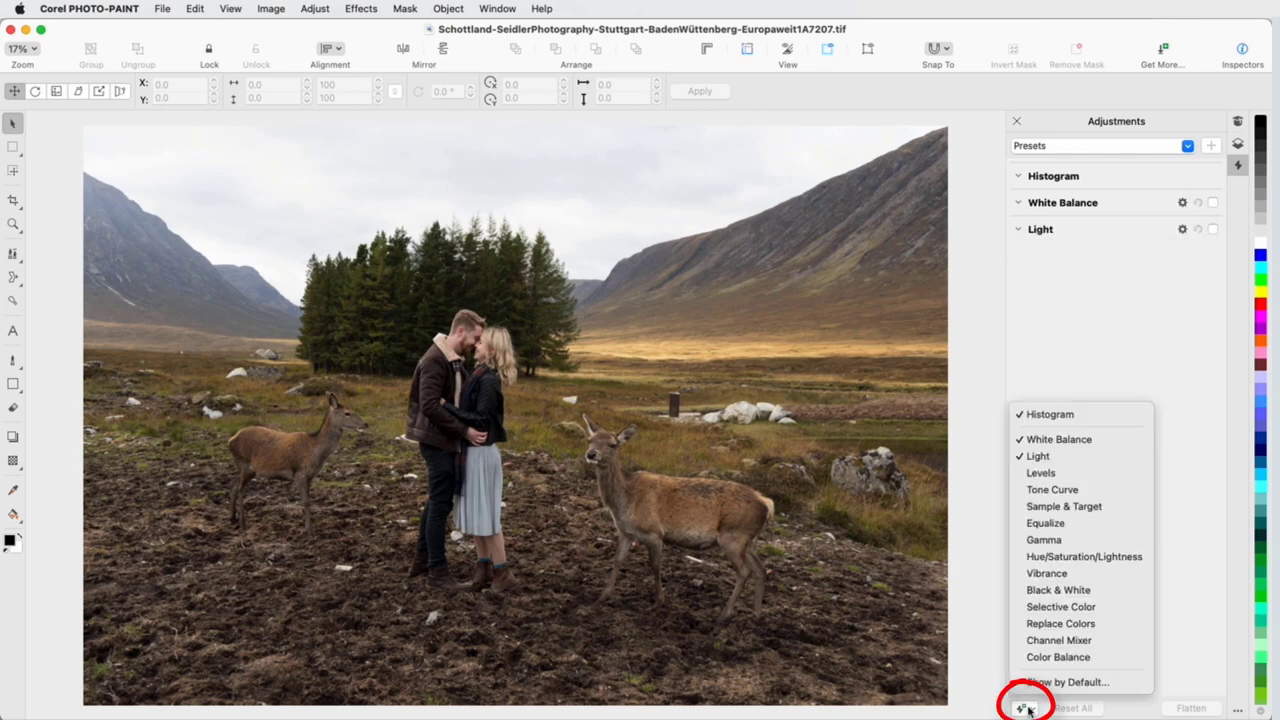
pyautogui.click(1058, 459)
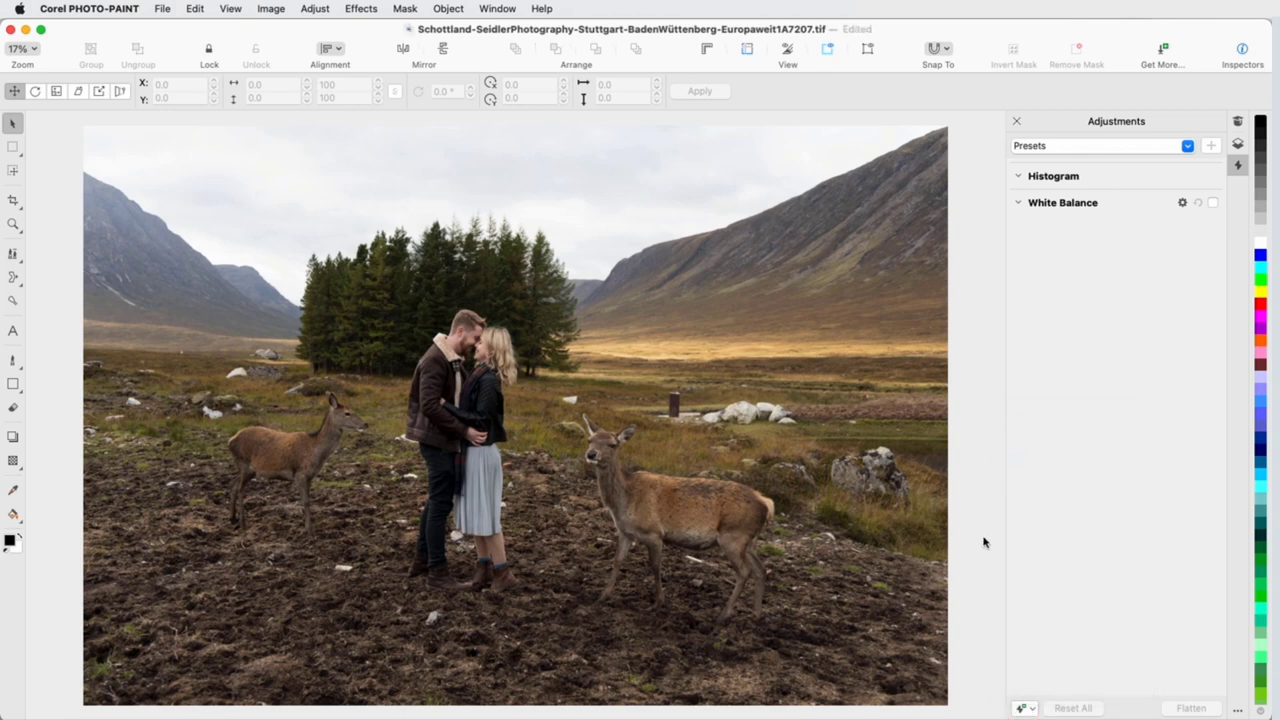
pyautogui.click(1022, 708)
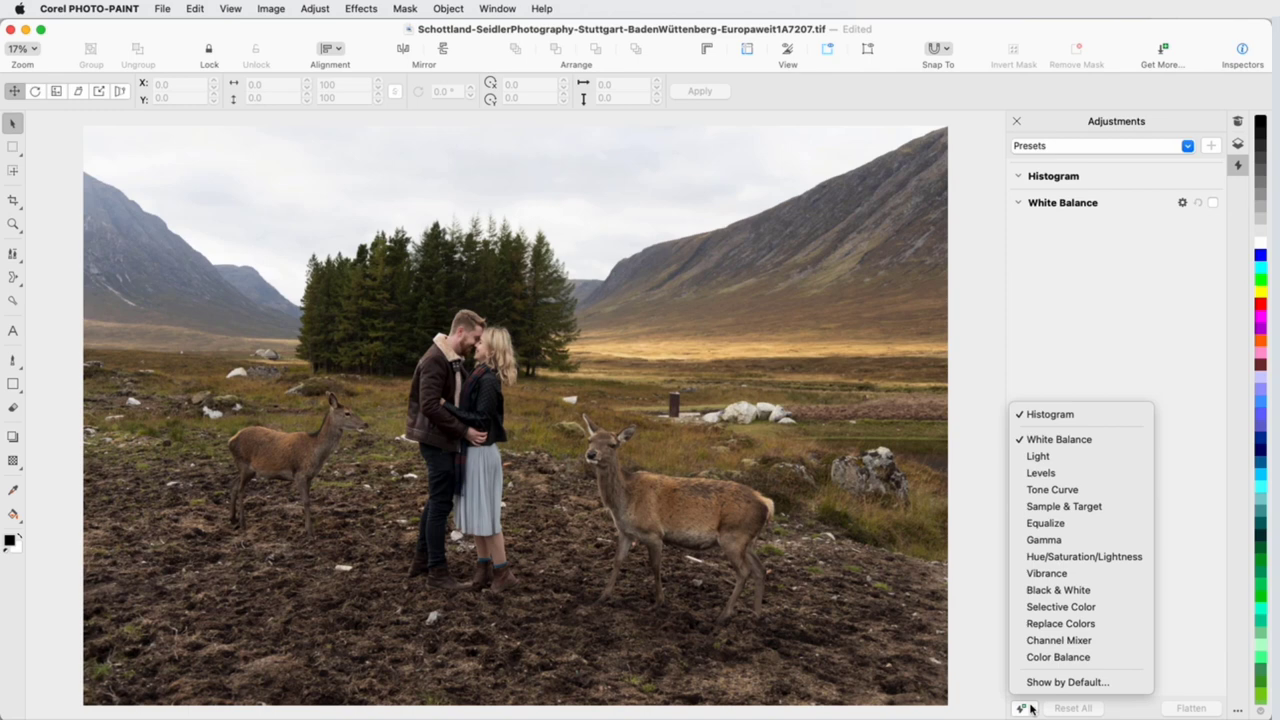
pyautogui.click(1045, 456)
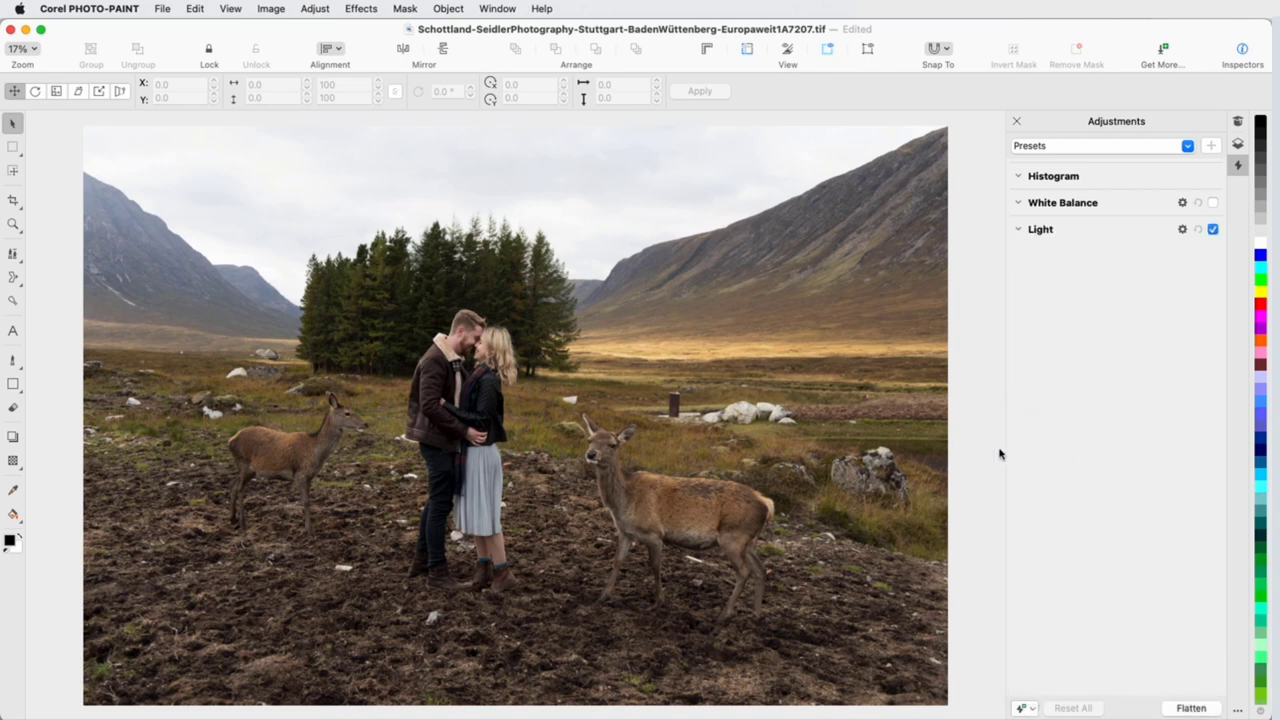
pyautogui.click(326, 10)
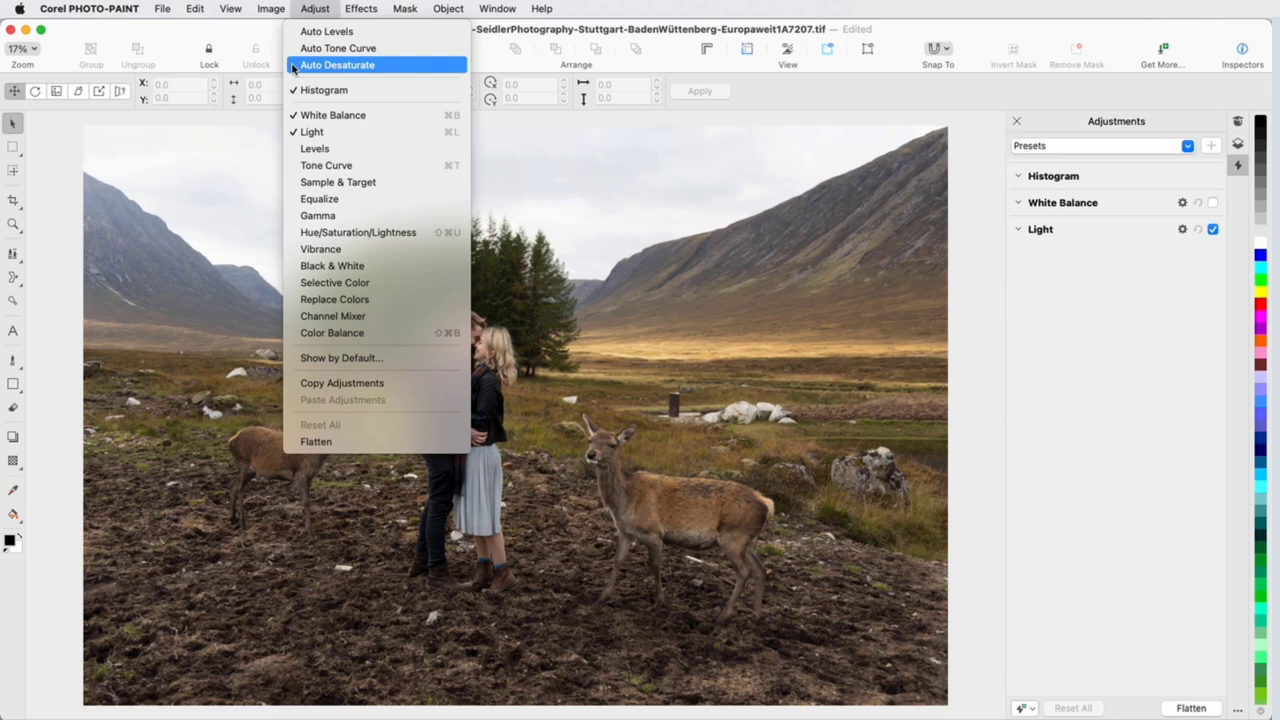
pyautogui.click(363, 360)
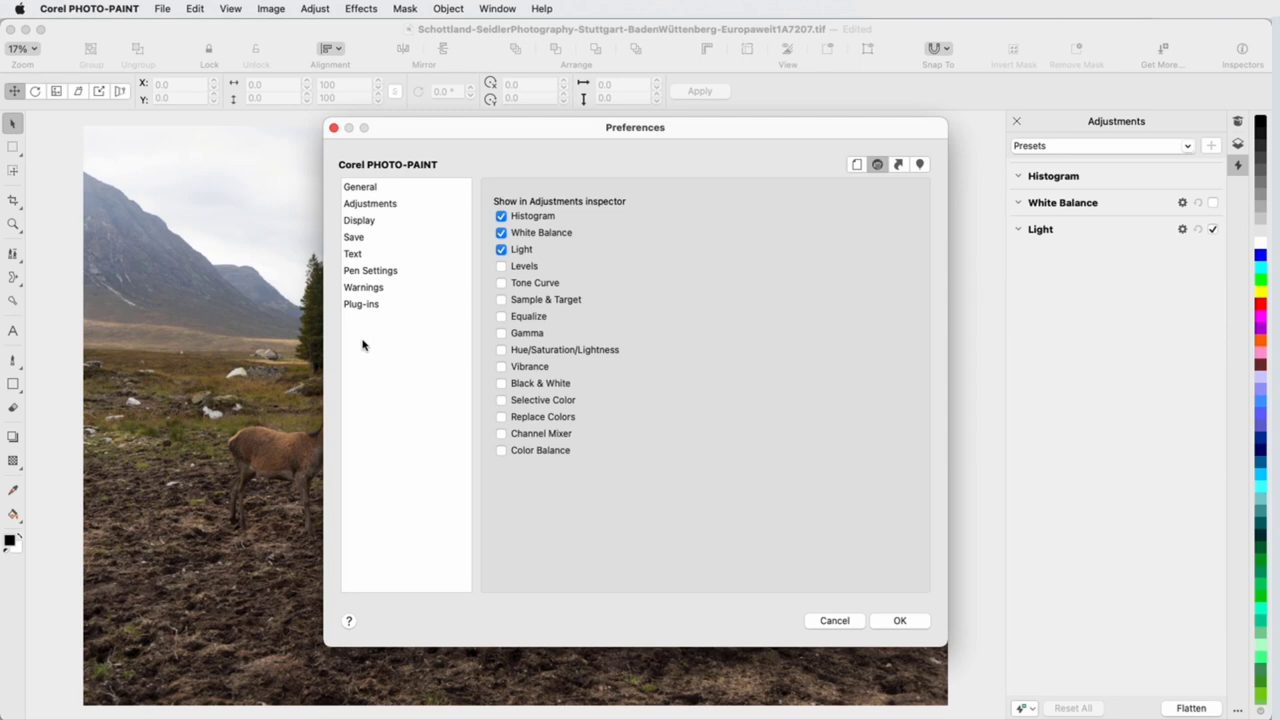
pyautogui.click(815, 620)
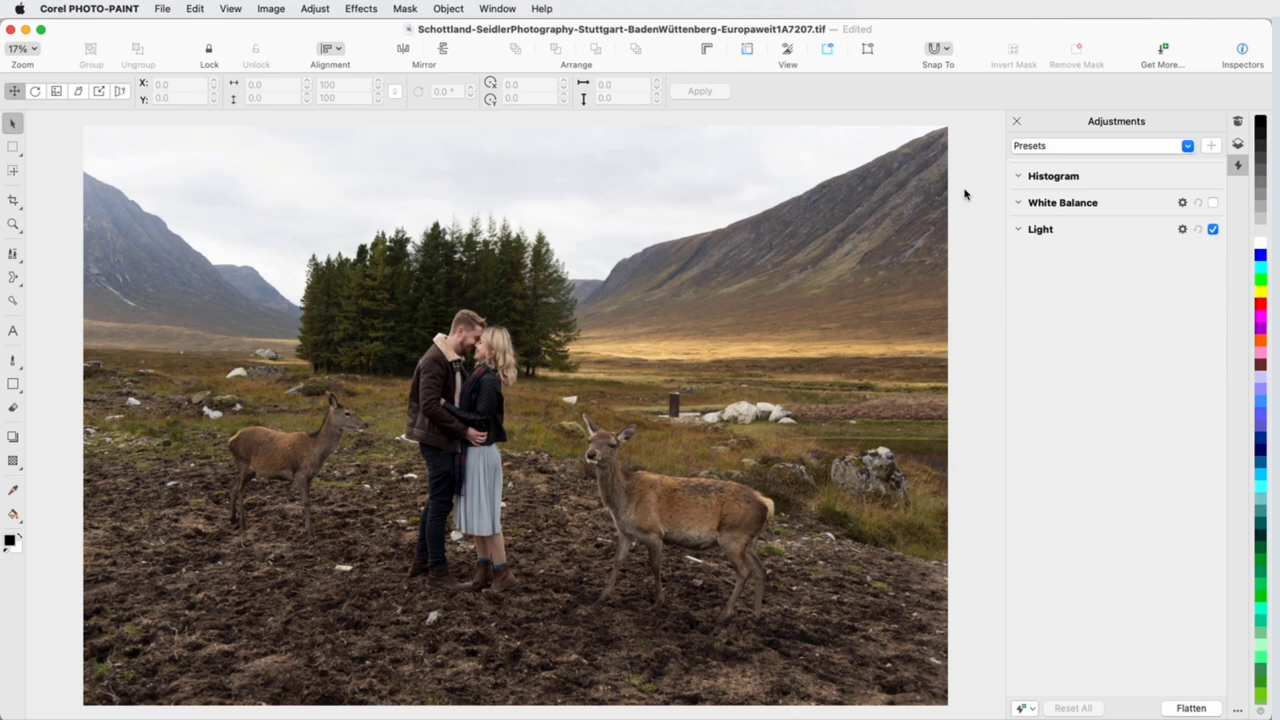
# Set the Light sliders to Brightness -5, Highlights -4, Midtones -16 and Contrast 8.
pyautogui.click(1019, 230)
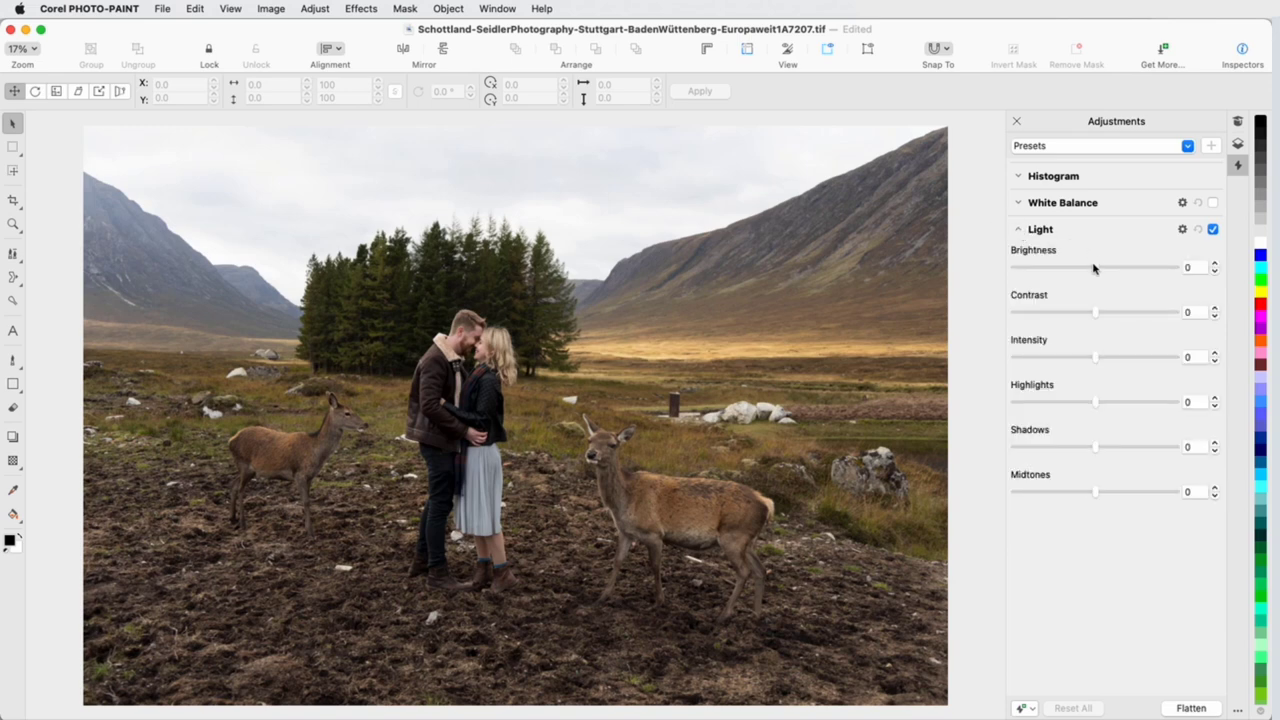
pyautogui.moveTo(1095, 267); pyautogui.dragTo(1092, 270)
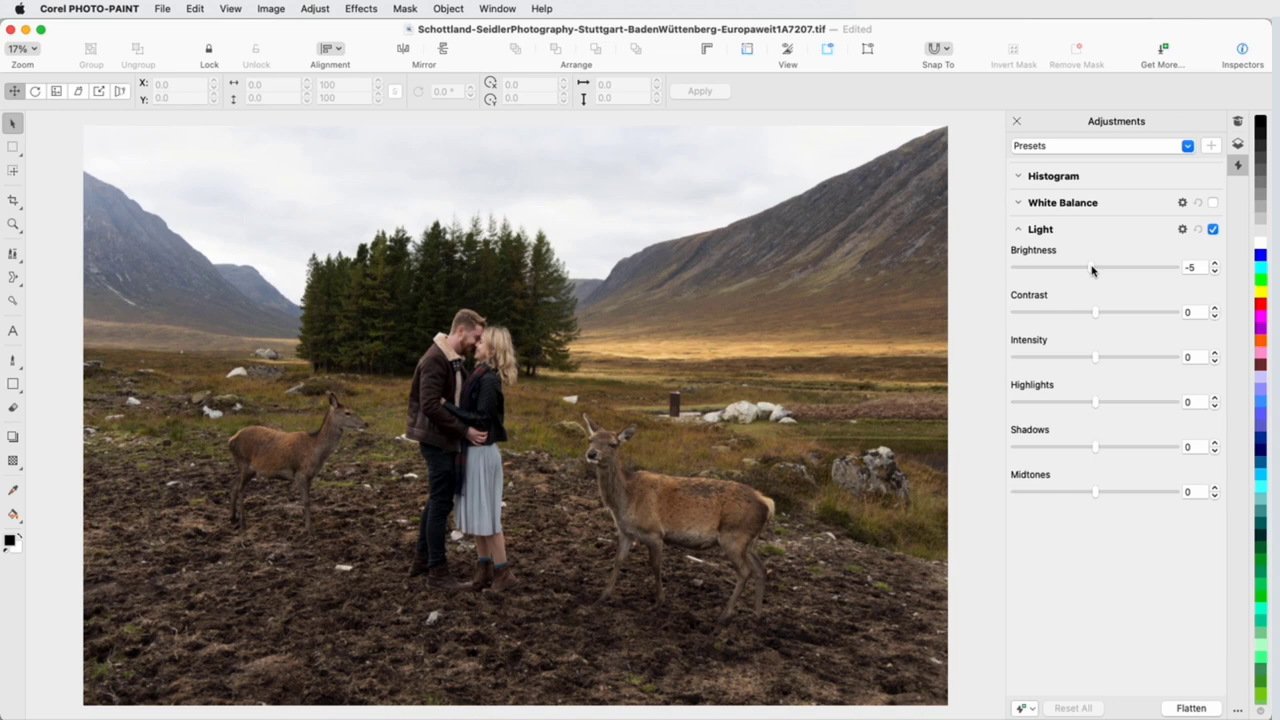
pyautogui.moveTo(1096, 402); pyautogui.dragTo(1092, 403)
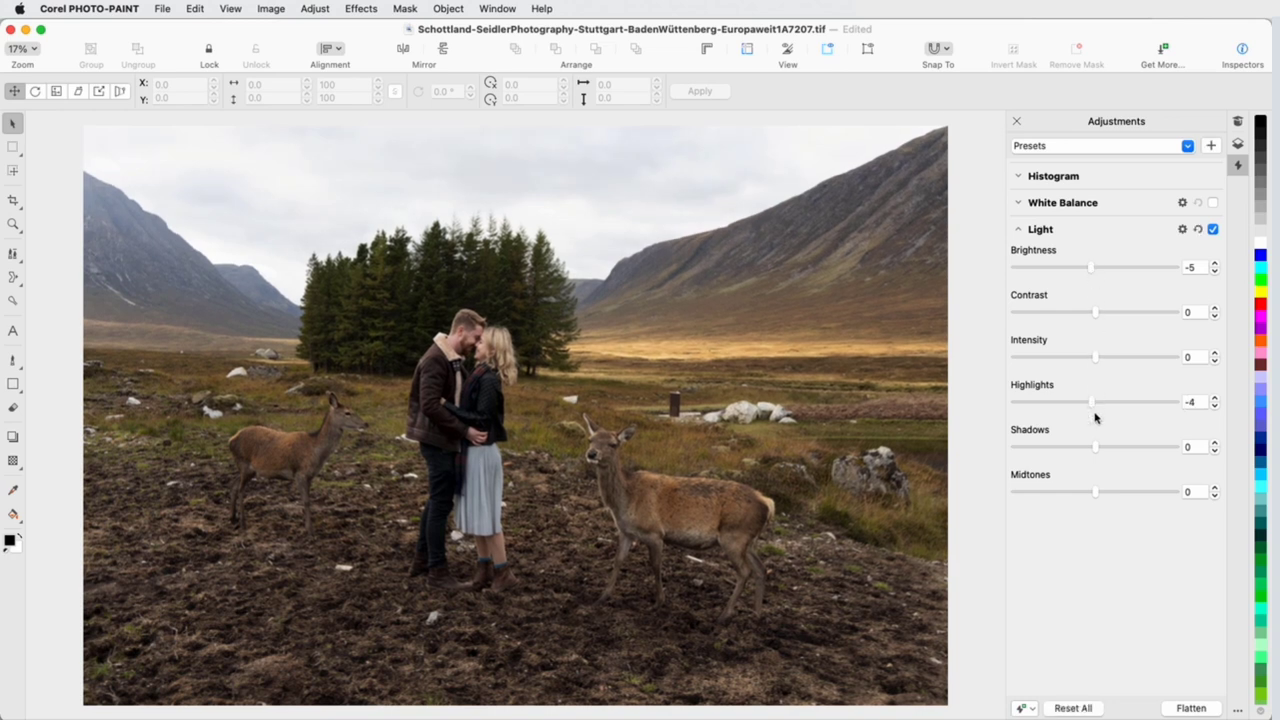
pyautogui.moveTo(1095, 492); pyautogui.dragTo(1081, 492)
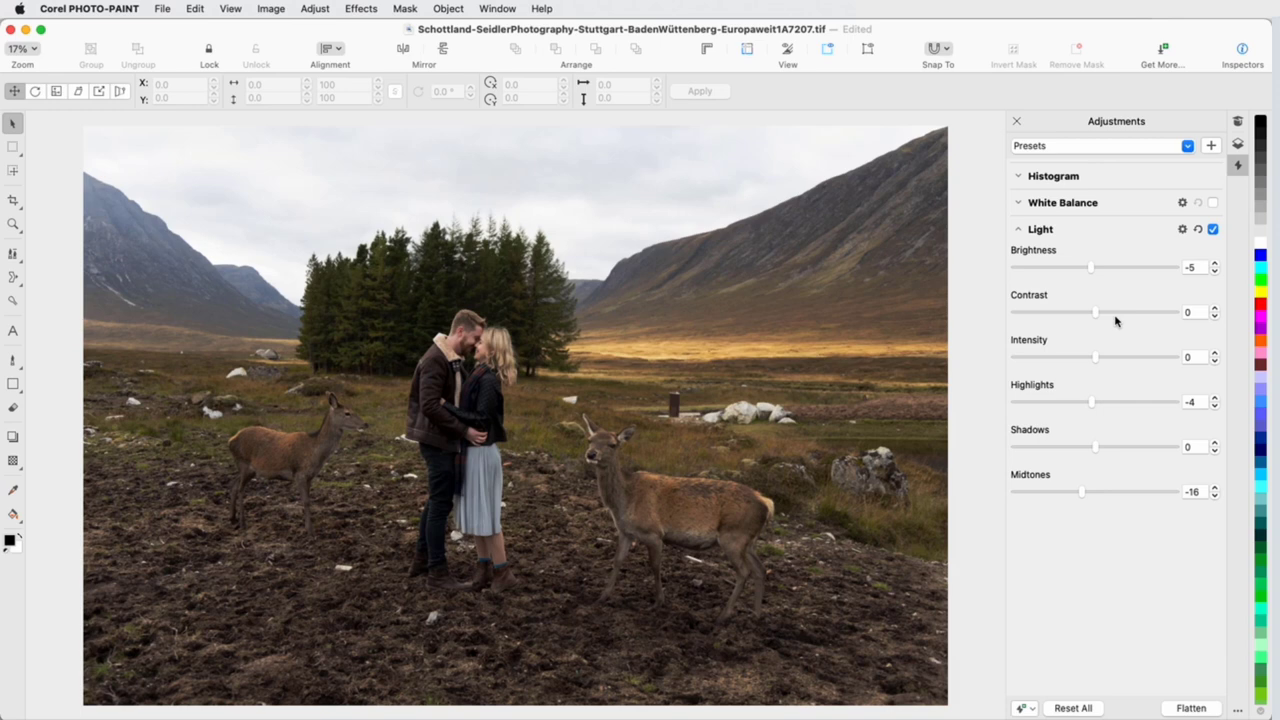
pyautogui.moveTo(1098, 317); pyautogui.dragTo(1105, 317)
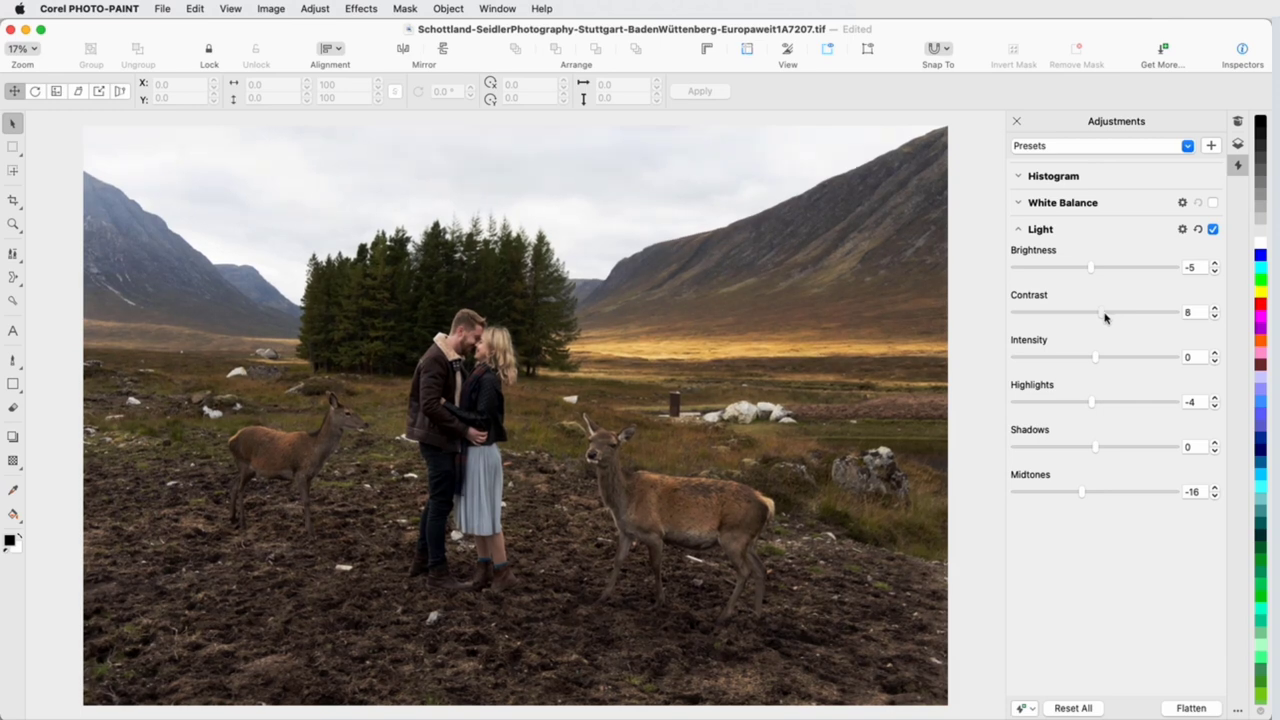
# Lower the White Balance Temperature to 4070 to warm the deer photo.
pyautogui.click(1019, 229)
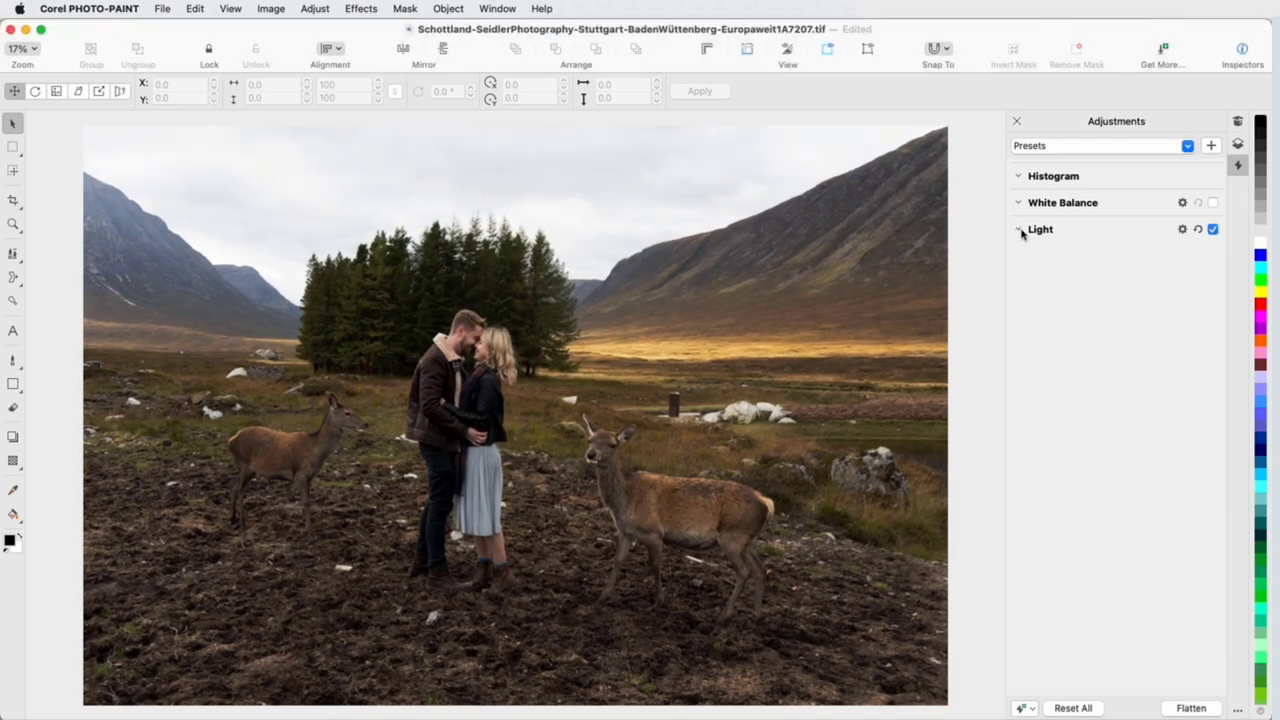
pyautogui.click(1019, 203)
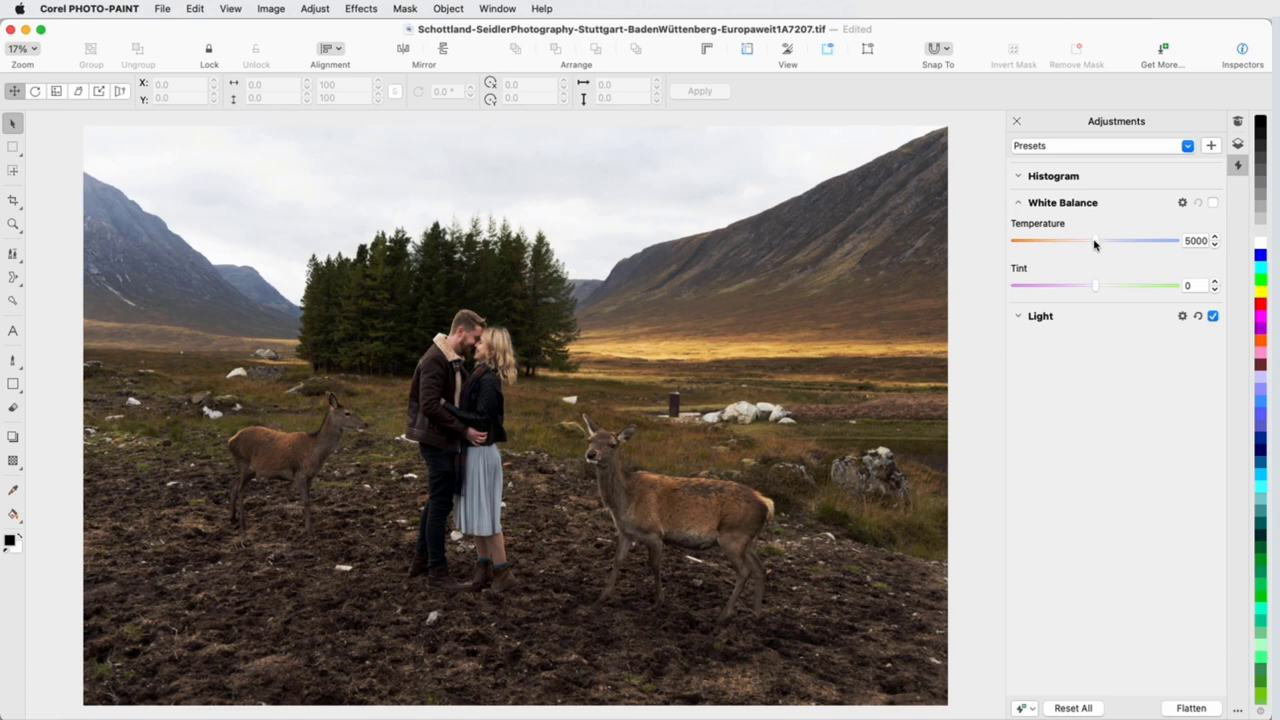
pyautogui.moveTo(1095, 245); pyautogui.dragTo(1083, 245)
pyautogui.moveTo(1083, 245)
pyautogui.mouseDown()
pyautogui.moveTo(1117, 246)
pyautogui.moveTo(1066, 249)
pyautogui.moveTo(1079, 246)
pyautogui.mouseUp()
# Toggle White Balance and Light off and back on to compare the result.
pyautogui.click(1019, 204)
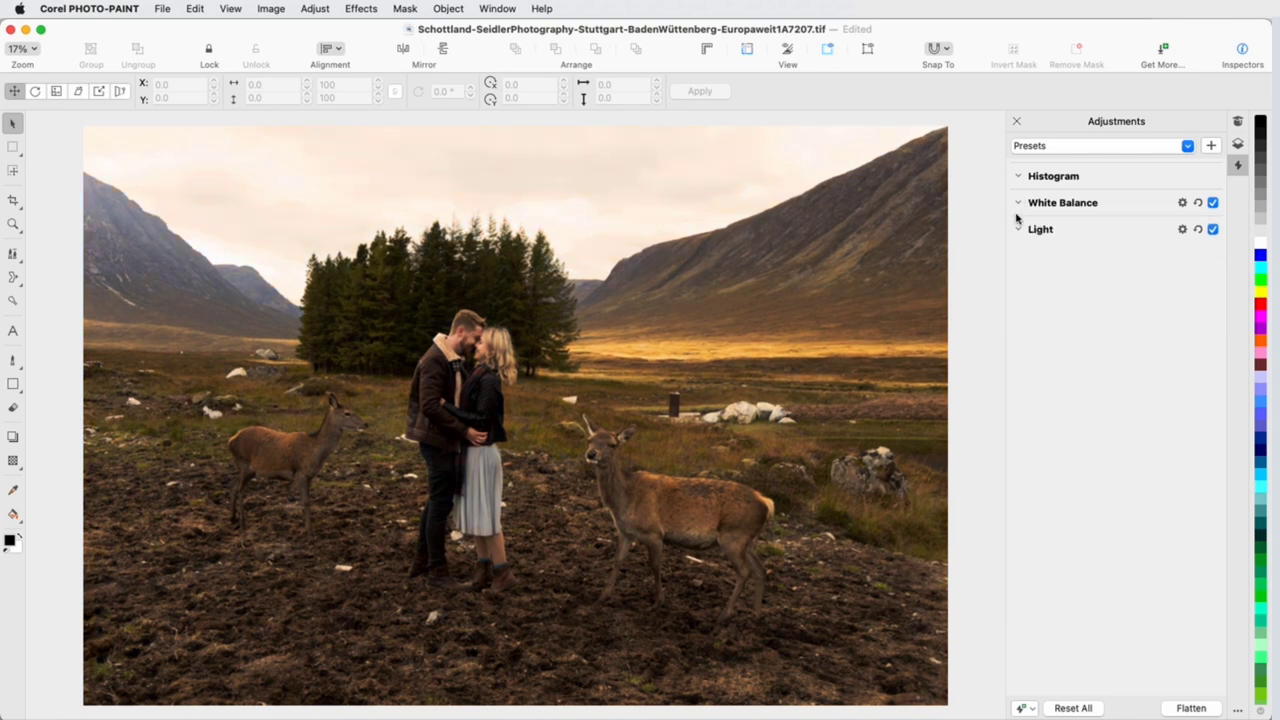
pyautogui.click(1213, 204)
pyautogui.click(1213, 203)
pyautogui.click(1213, 230)
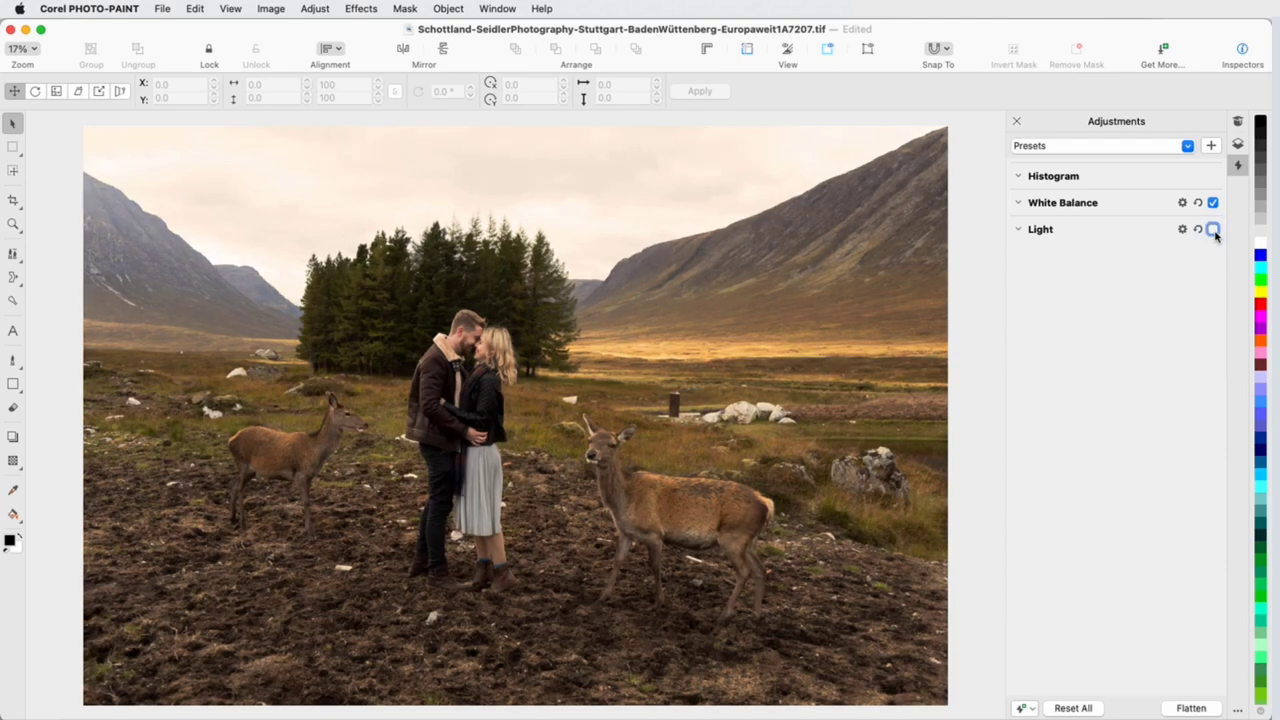
pyautogui.click(1213, 230)
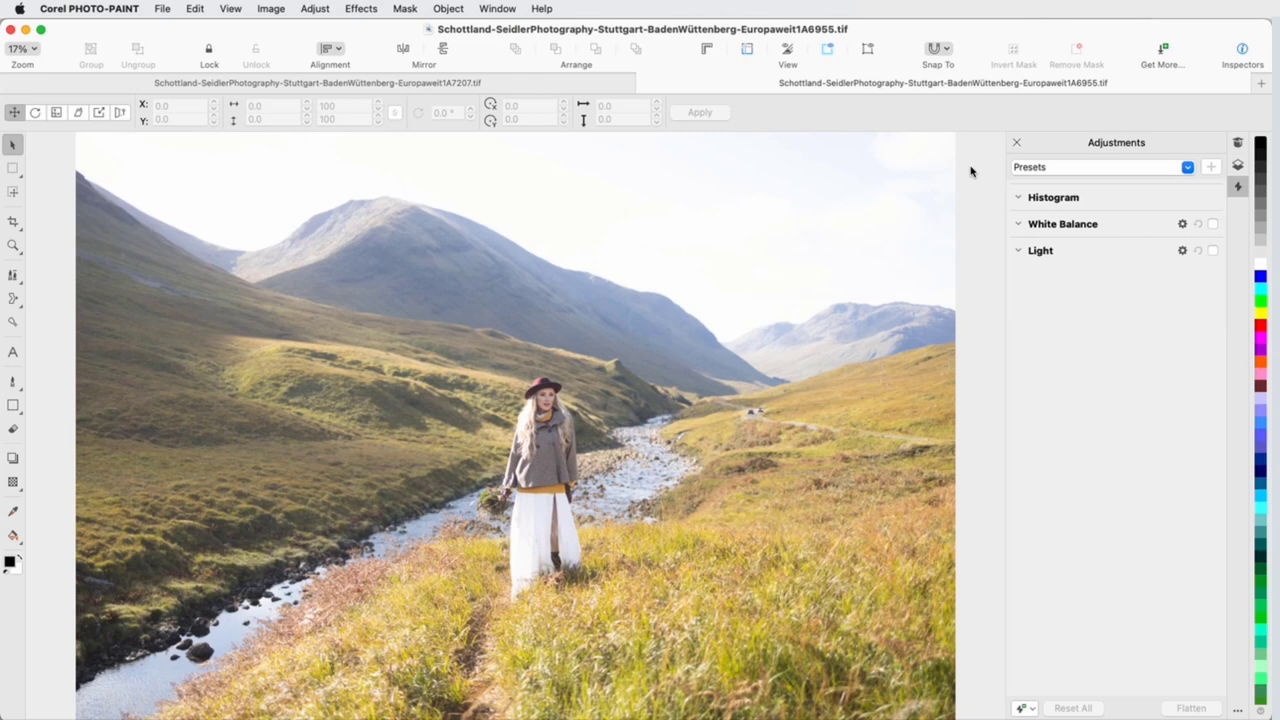
# Copy the deer photo's adjustments and paste them onto the stream photo.
pyautogui.click(581, 90)
pyautogui.click(315, 10)
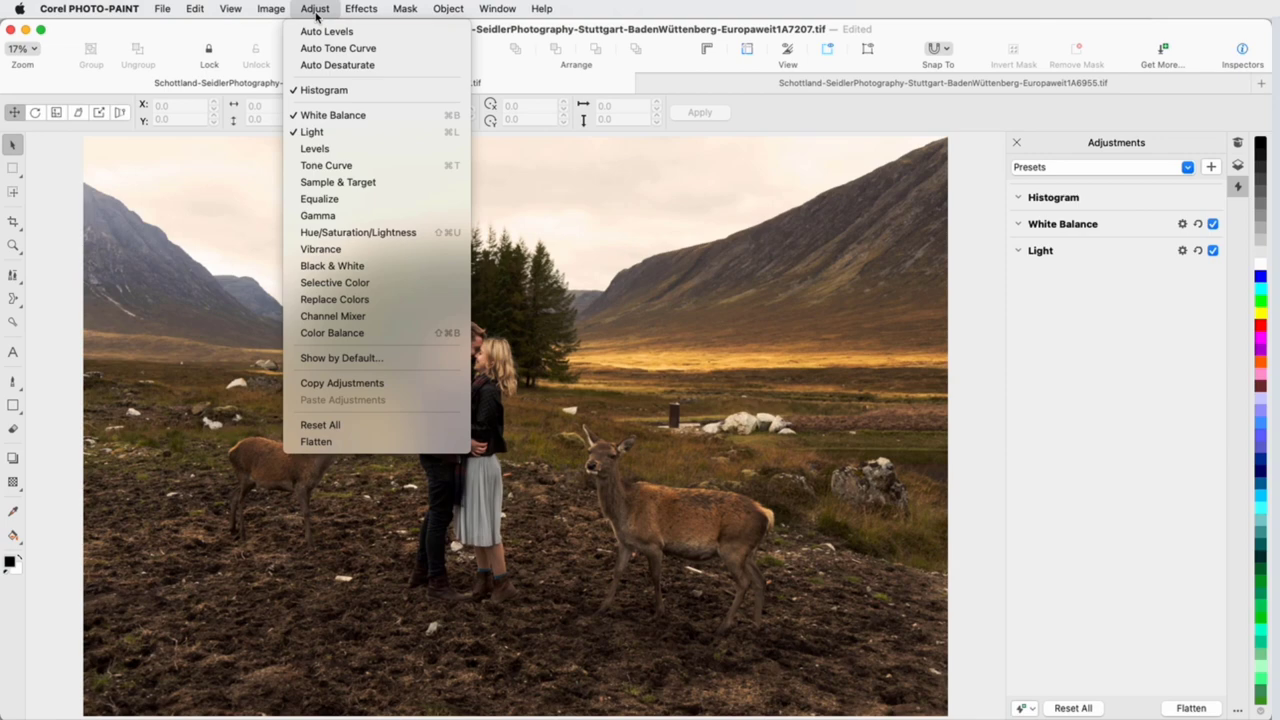
pyautogui.click(448, 382)
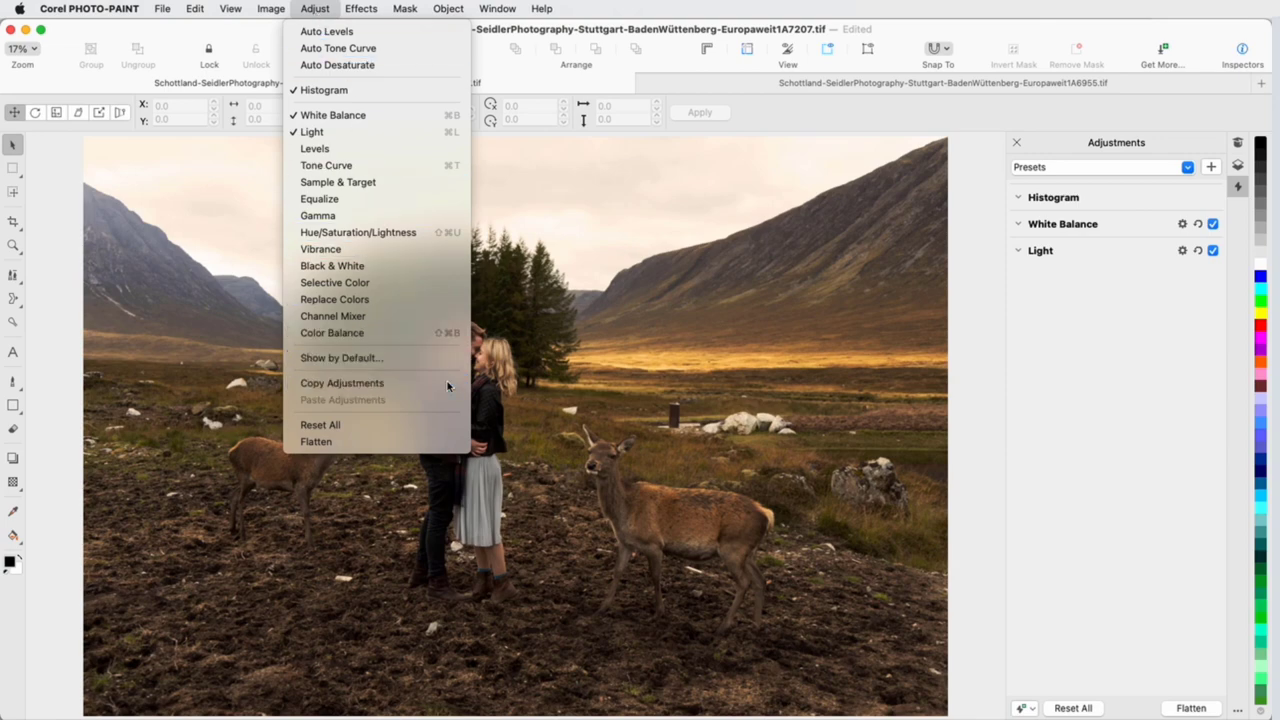
pyautogui.click(668, 92)
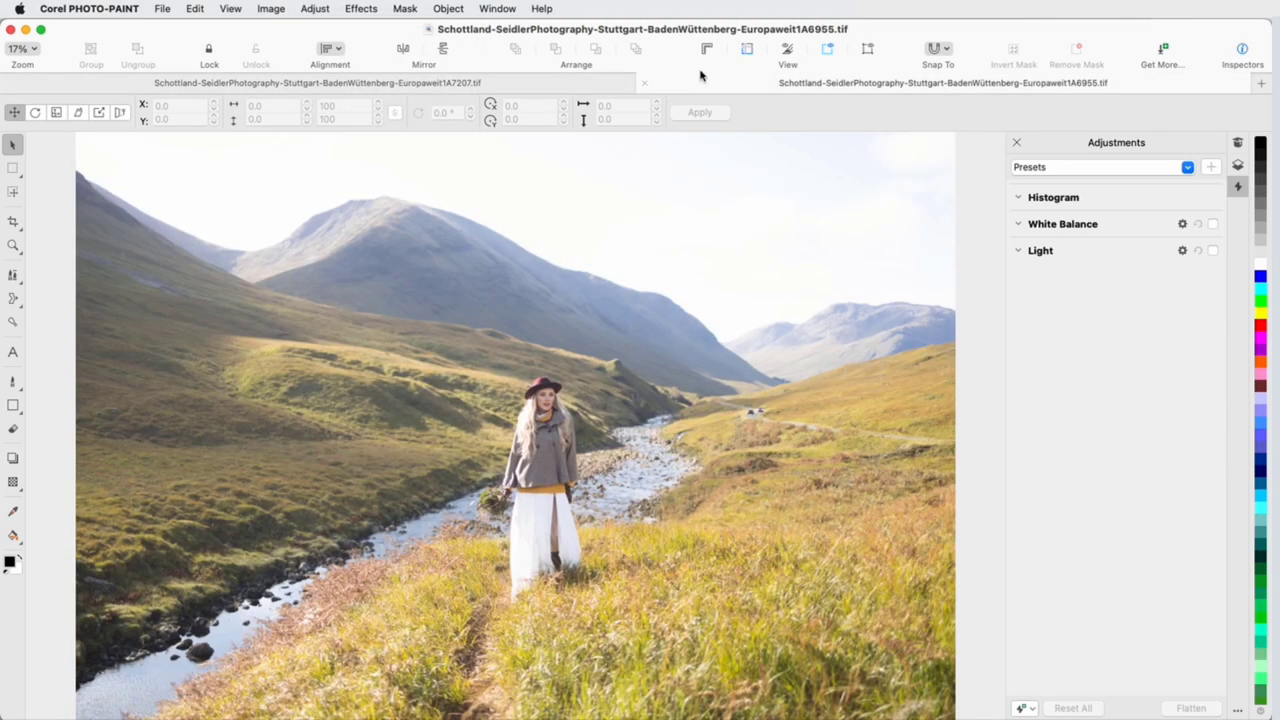
pyautogui.click(325, 12)
pyautogui.click(423, 399)
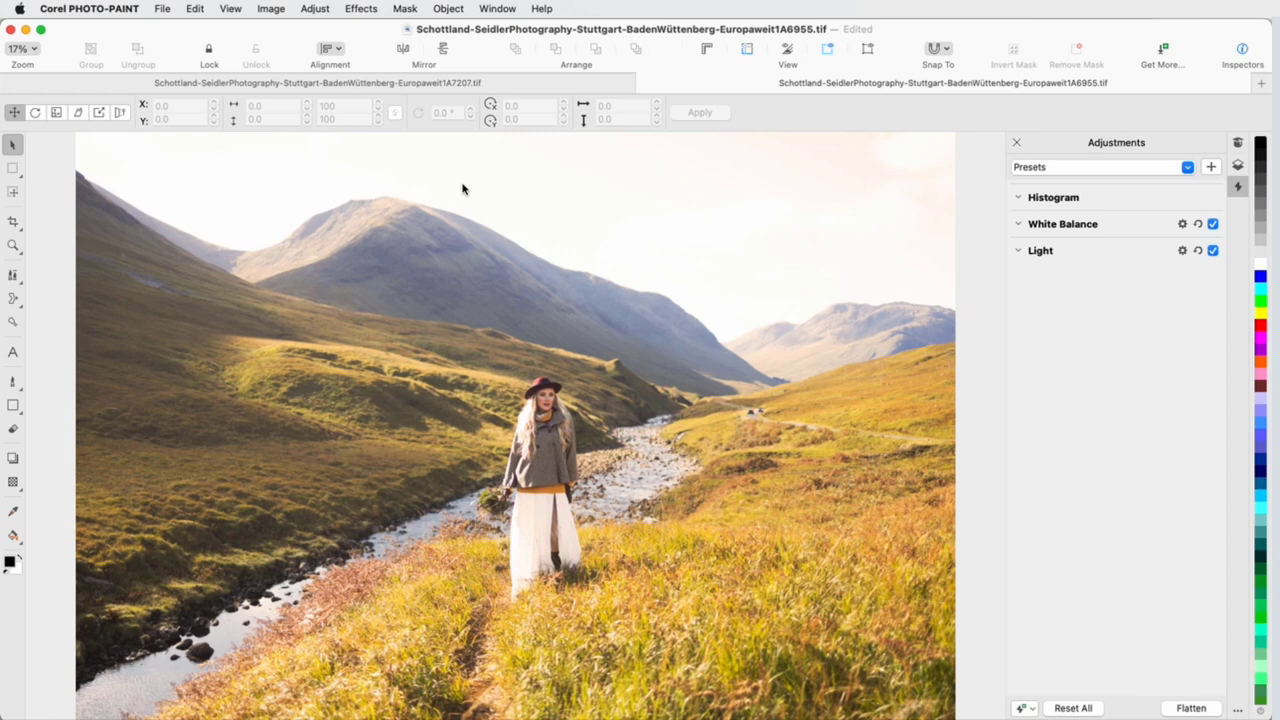
# Add a Vibrance adjustment set to Vibrance 37 and Saturation 34.
pyautogui.click(1022, 708)
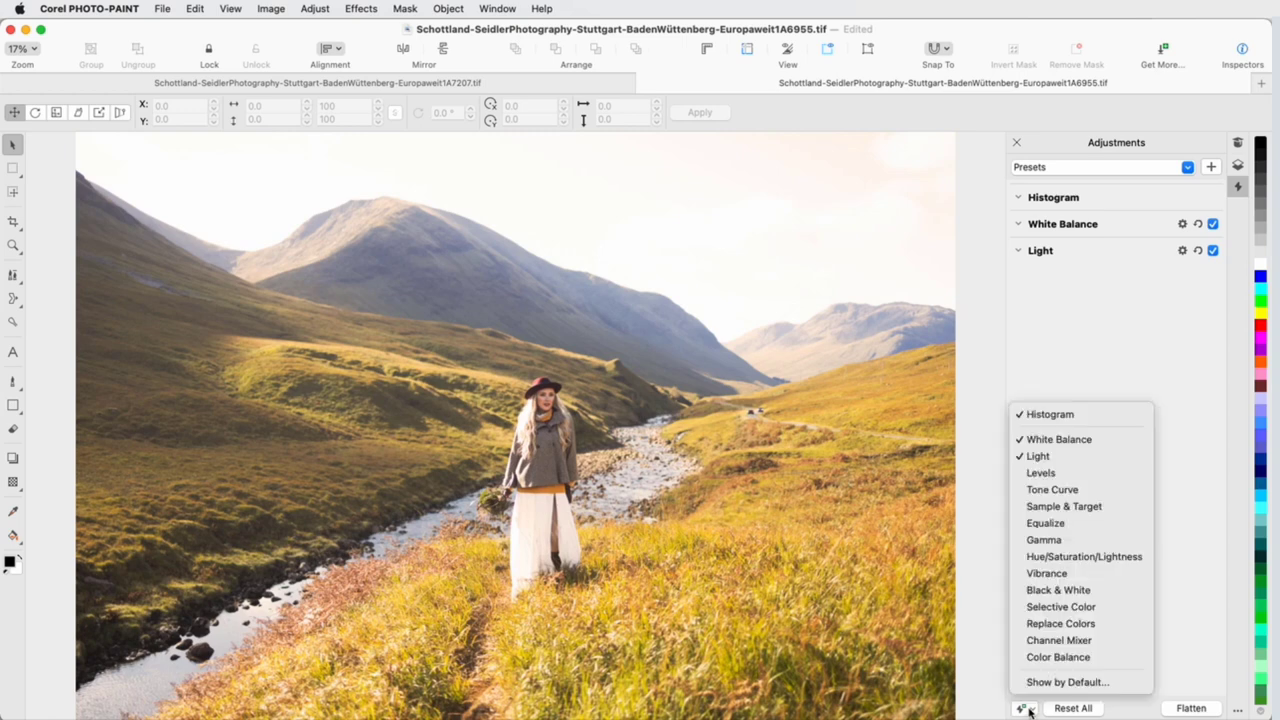
pyautogui.click(1046, 573)
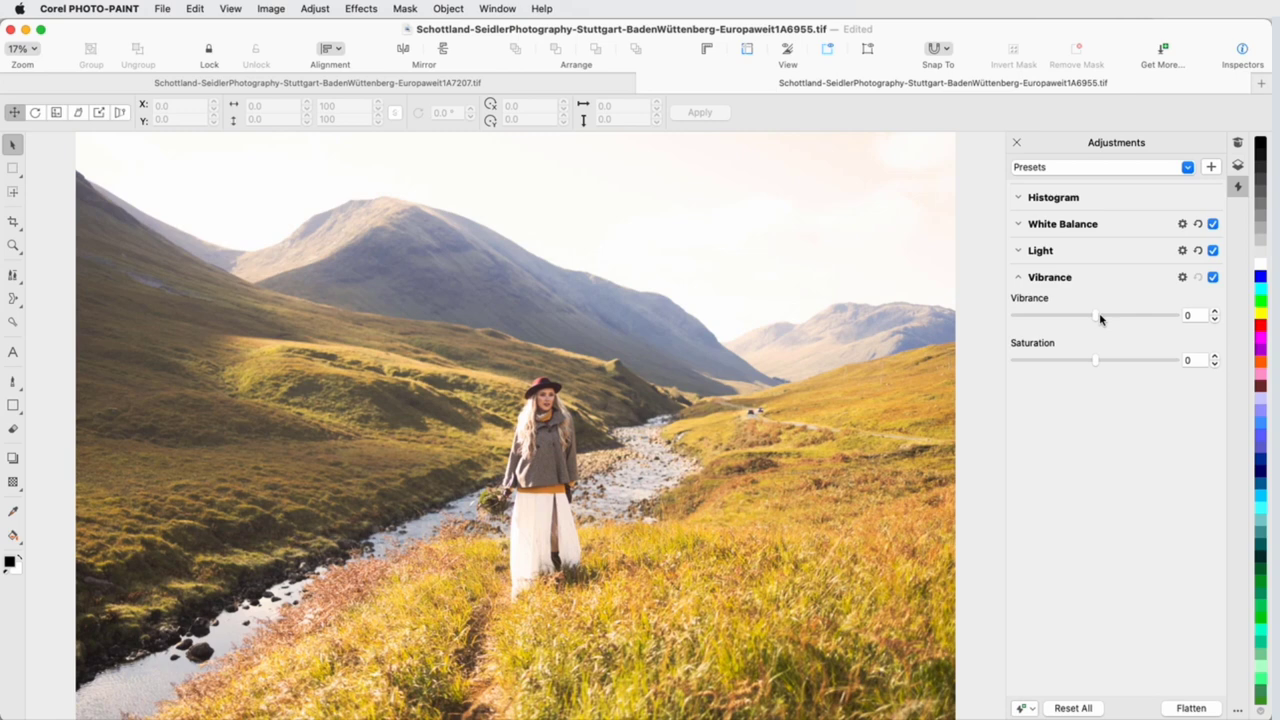
pyautogui.moveTo(1100, 318); pyautogui.dragTo(1129, 319)
pyautogui.moveTo(1096, 360); pyautogui.dragTo(1125, 365)
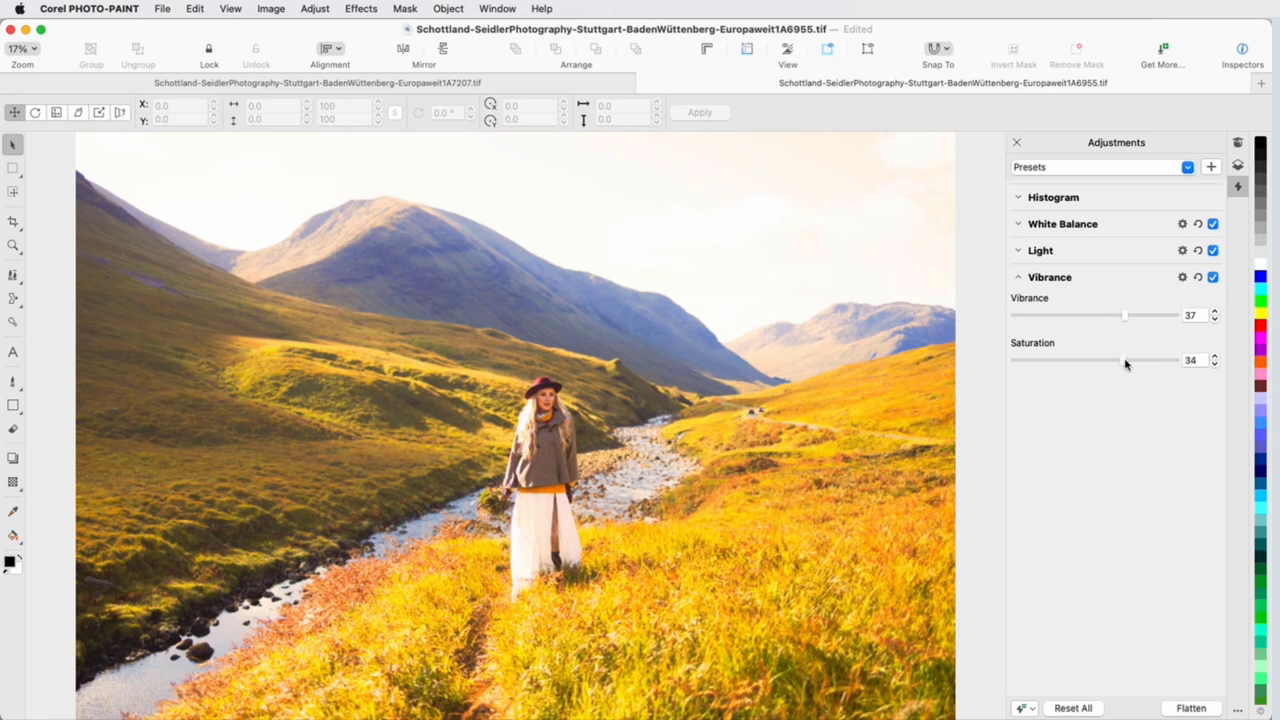
# Add a Color Balance adjustment to the deer photo.
pyautogui.click(512, 88)
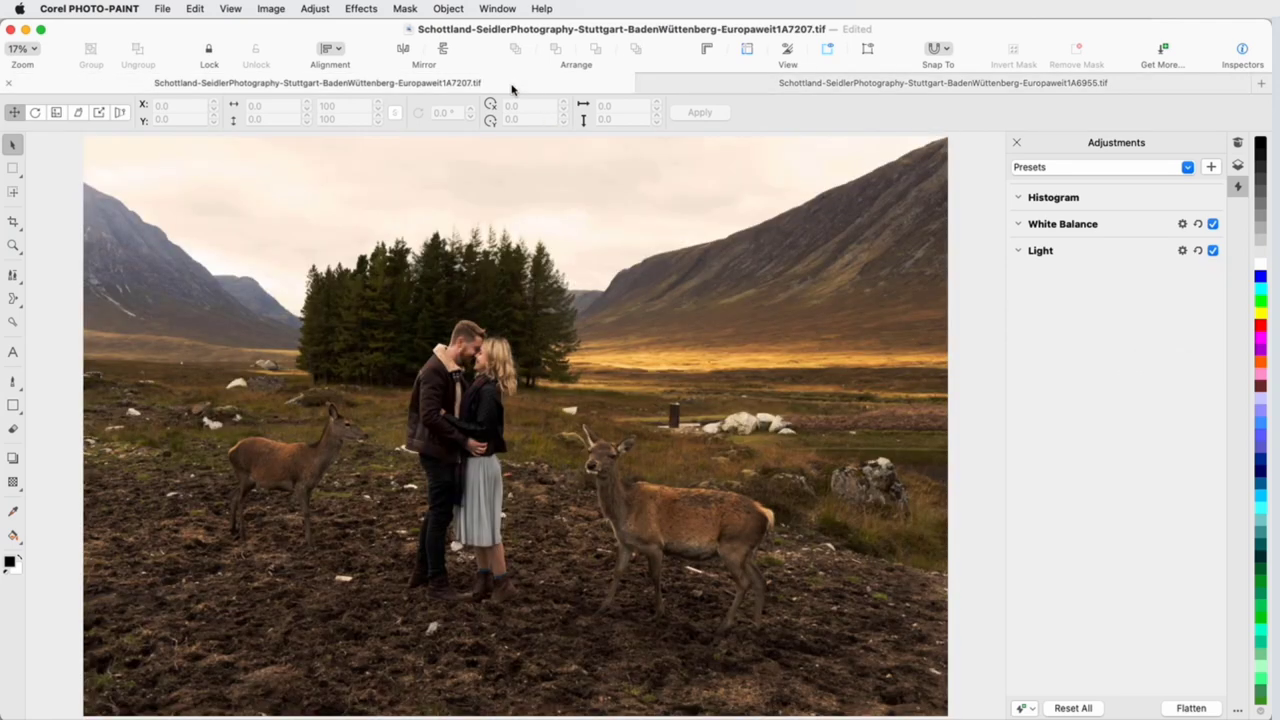
pyautogui.click(315, 10)
pyautogui.click(334, 333)
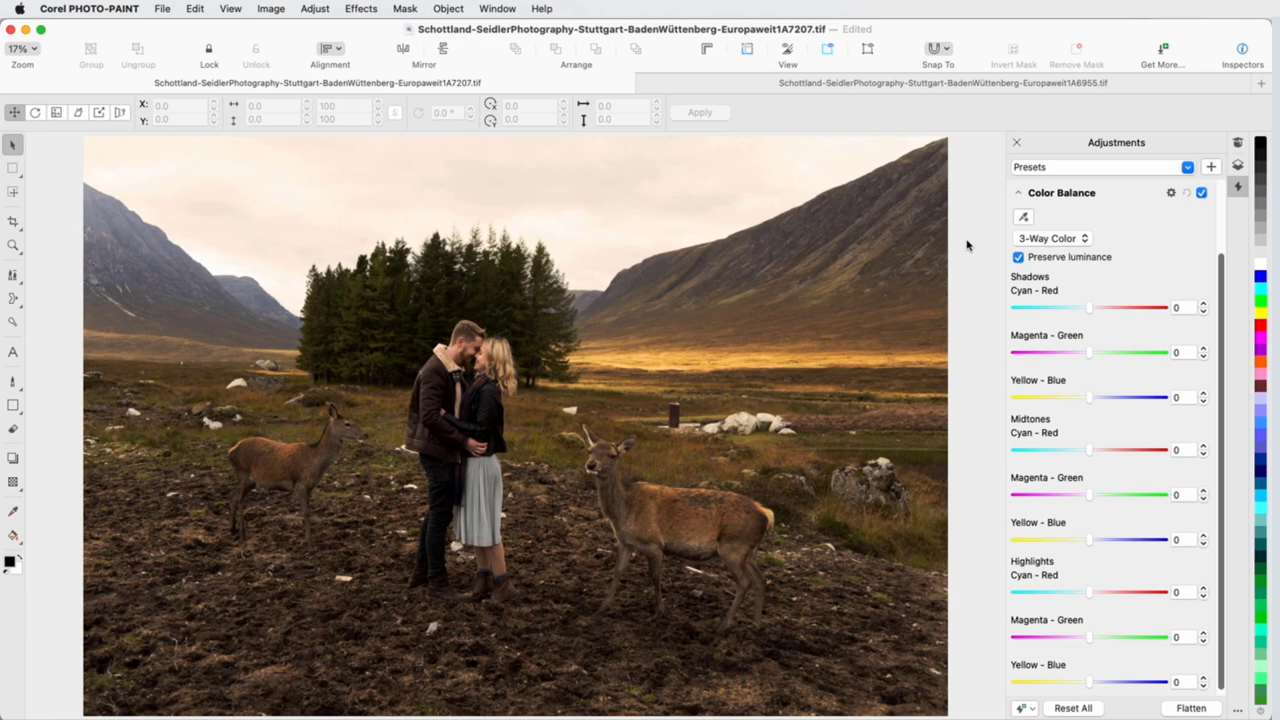
# Sample the sky as neutral, push highlights toward blue and set shadows Magenta-Green to 13.
pyautogui.click(1023, 217)
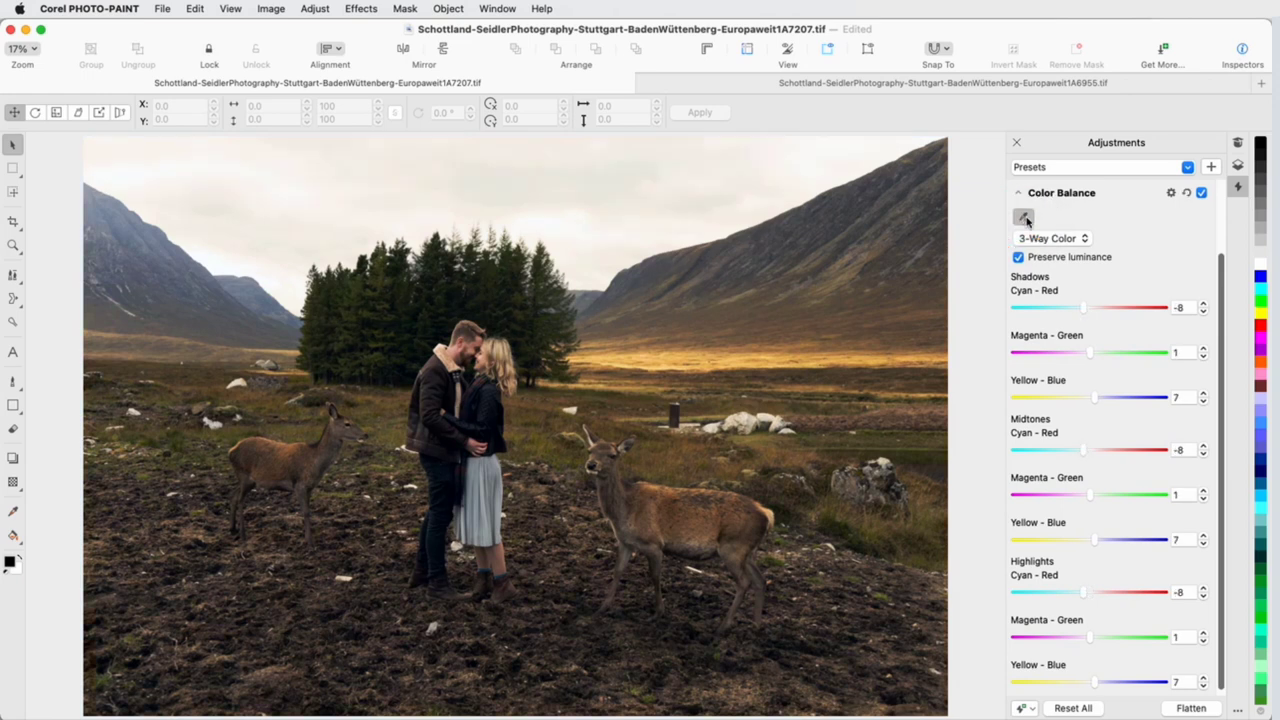
pyautogui.click(224, 205)
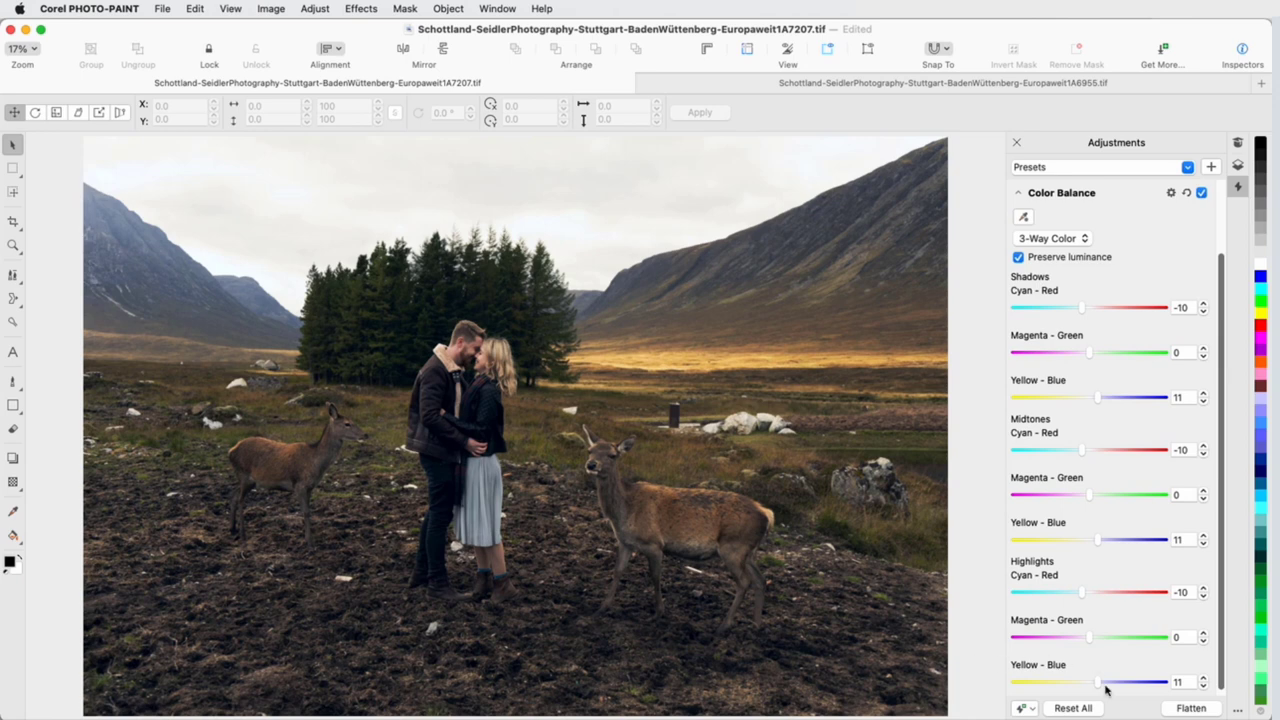
pyautogui.moveTo(1100, 686); pyautogui.dragTo(1132, 686)
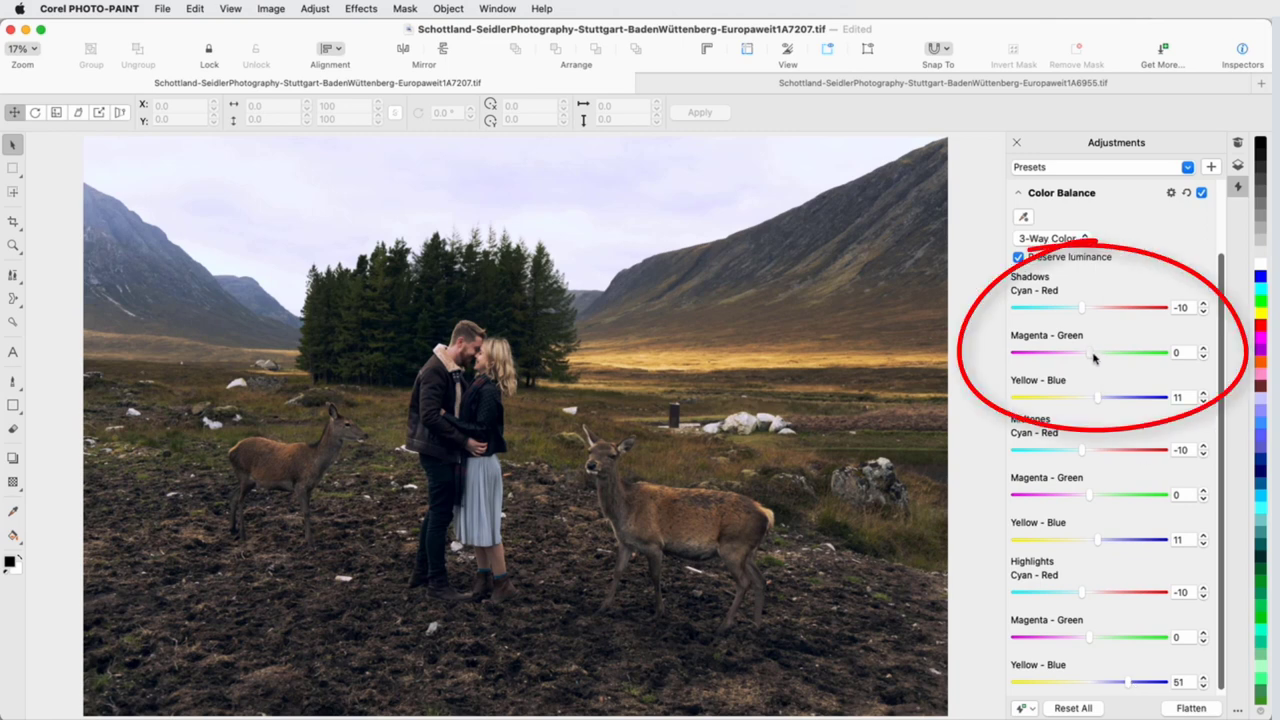
pyautogui.moveTo(1094, 357); pyautogui.dragTo(1103, 359)
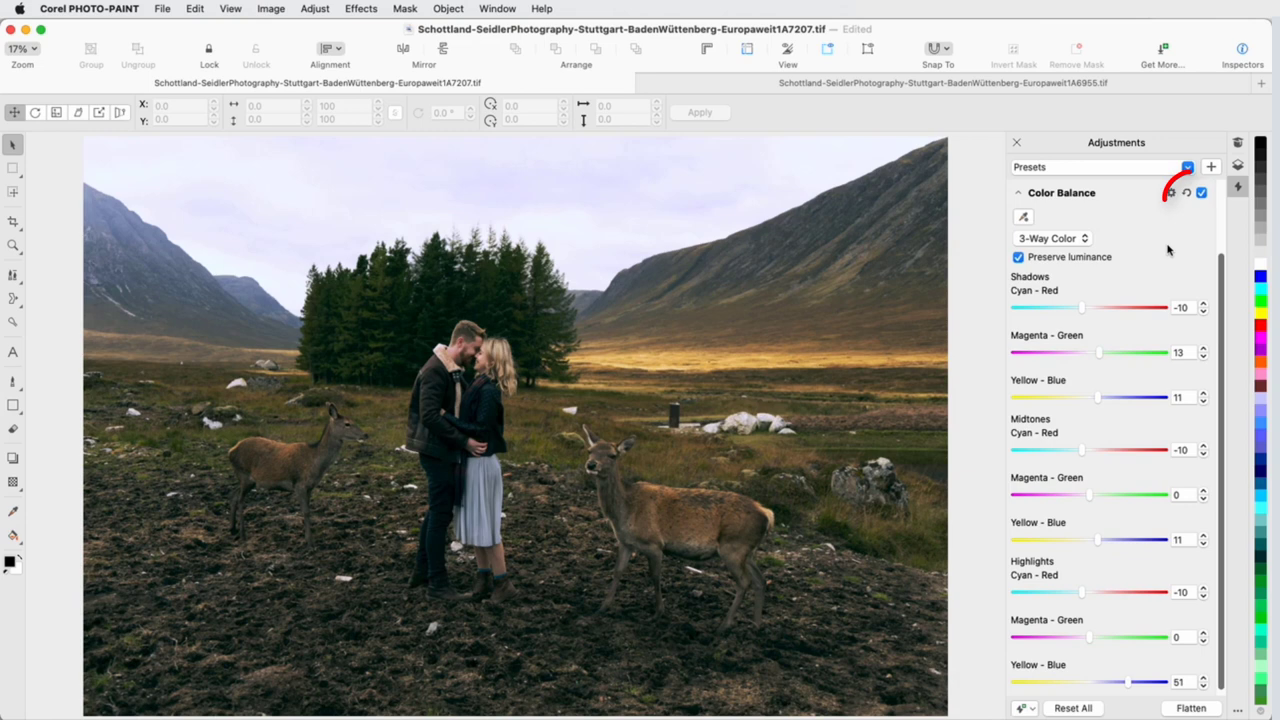
# Reset Color Balance to 0 and revert every adjustment on the deer photo.
pyautogui.click(1187, 193)
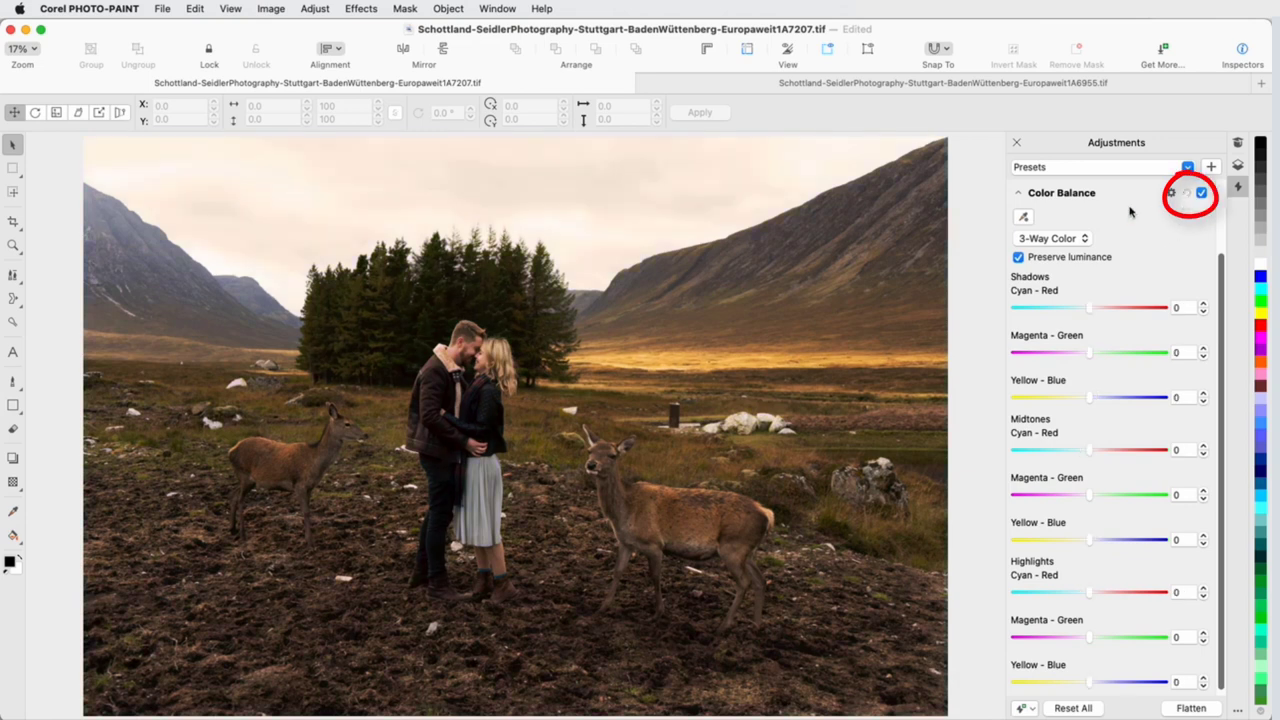
pyautogui.click(1018, 193)
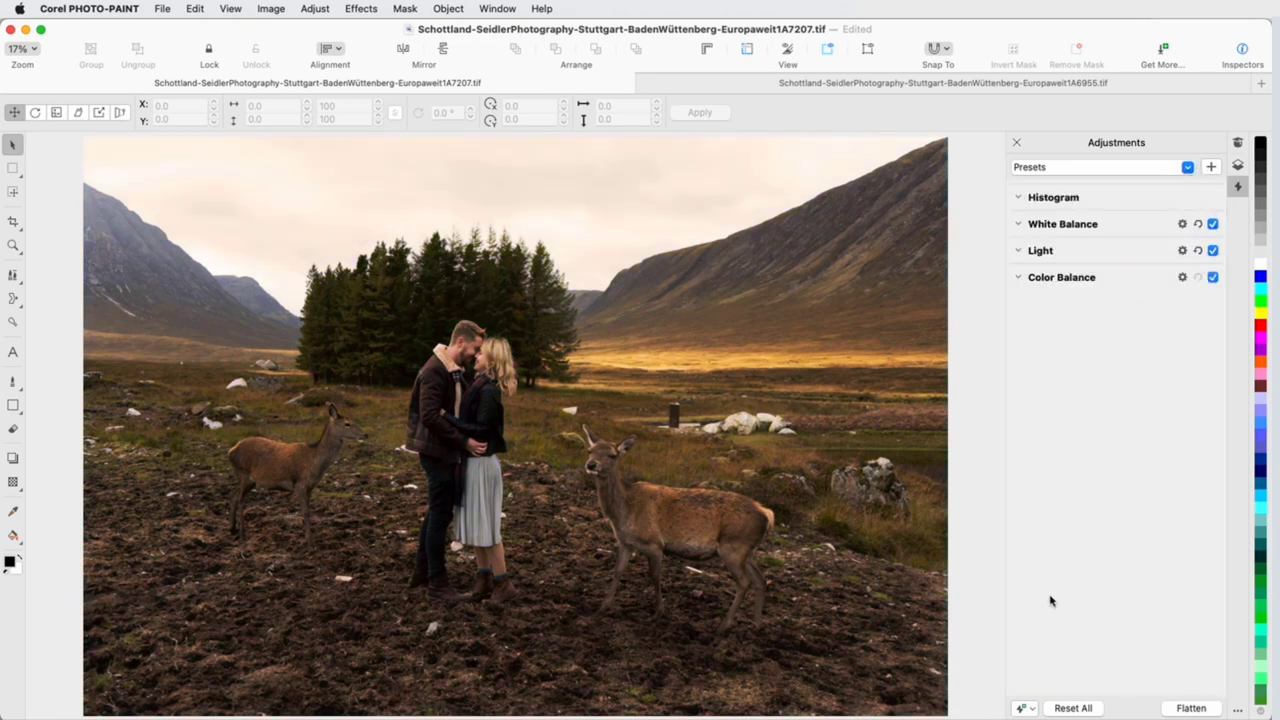
pyautogui.click(1073, 708)
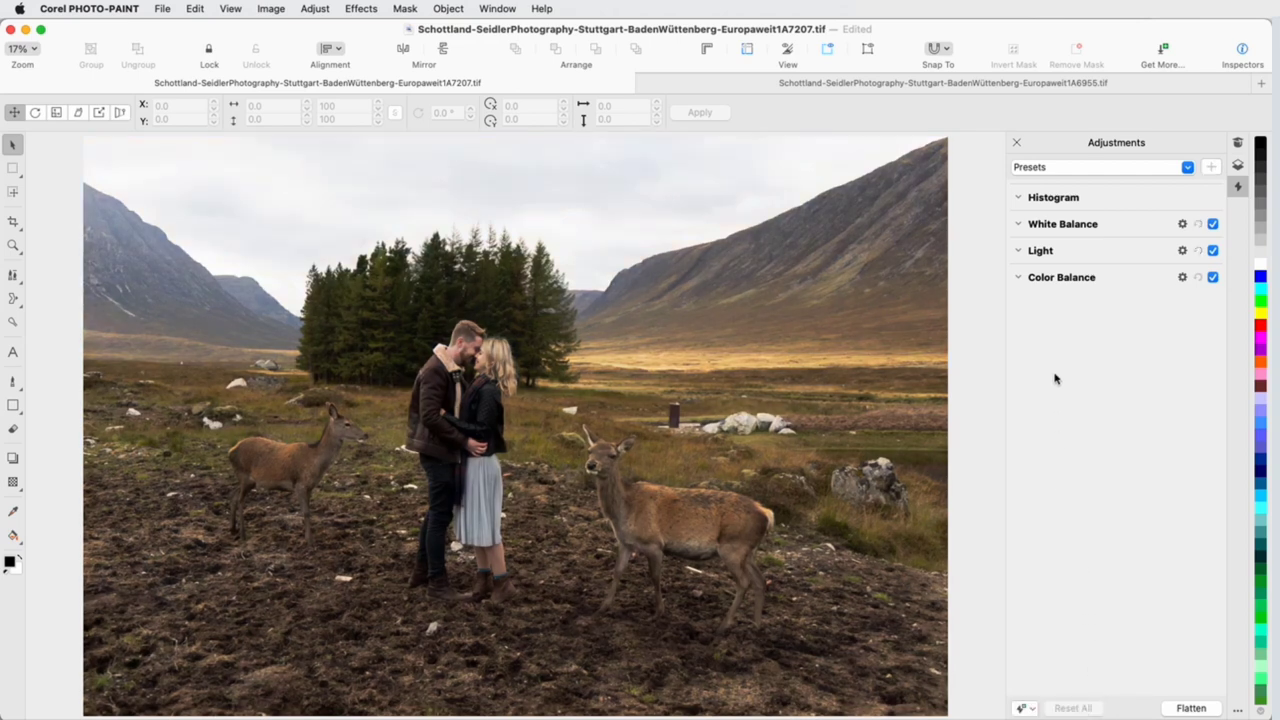
# Expand and collapse the Light and White Balance sections to check them.
pyautogui.click(1019, 250)
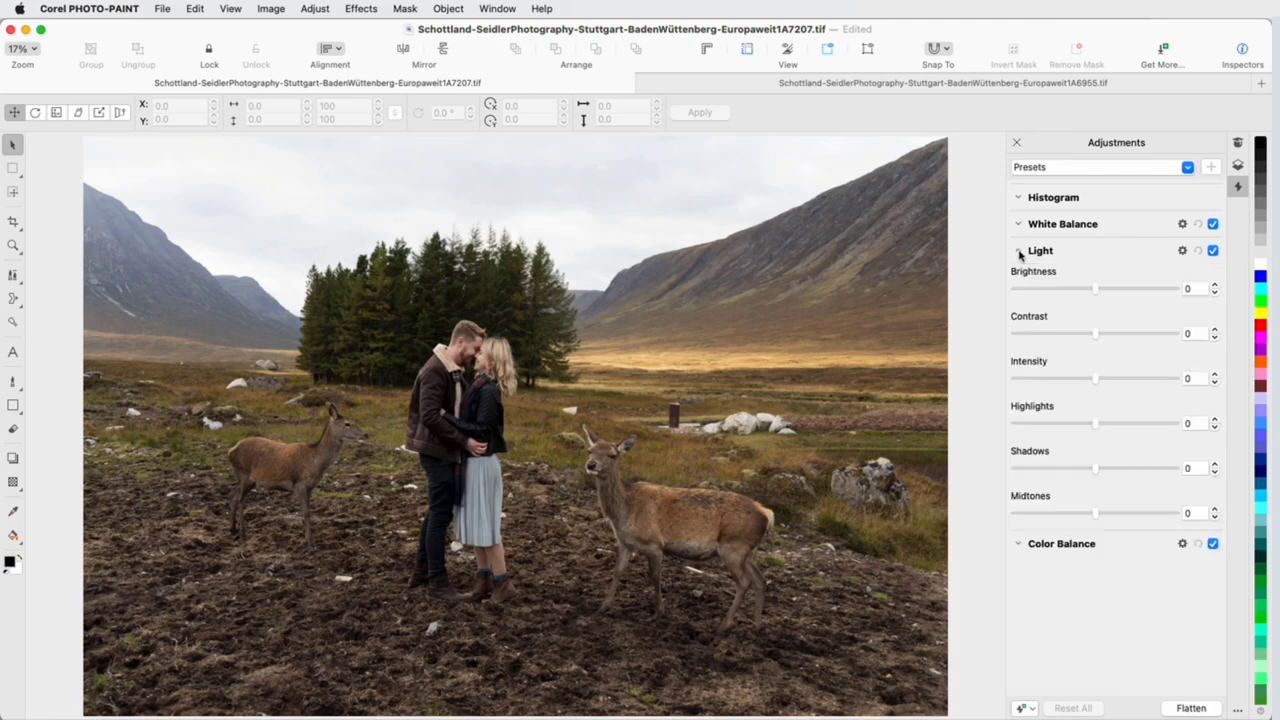
pyautogui.click(1019, 245)
pyautogui.click(1019, 226)
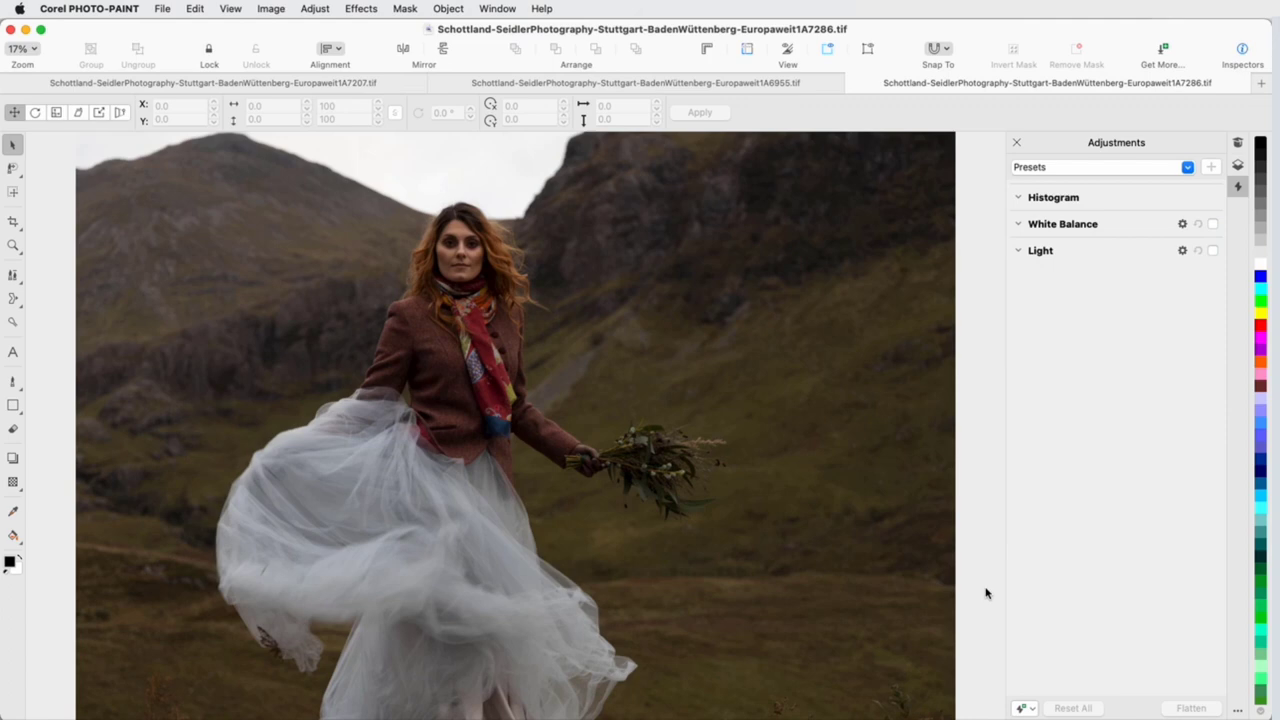
# Add a Black & White adjustment to the tulle-skirt photo and raise Red to 140.
pyautogui.click(1030, 708)
pyautogui.click(1095, 591)
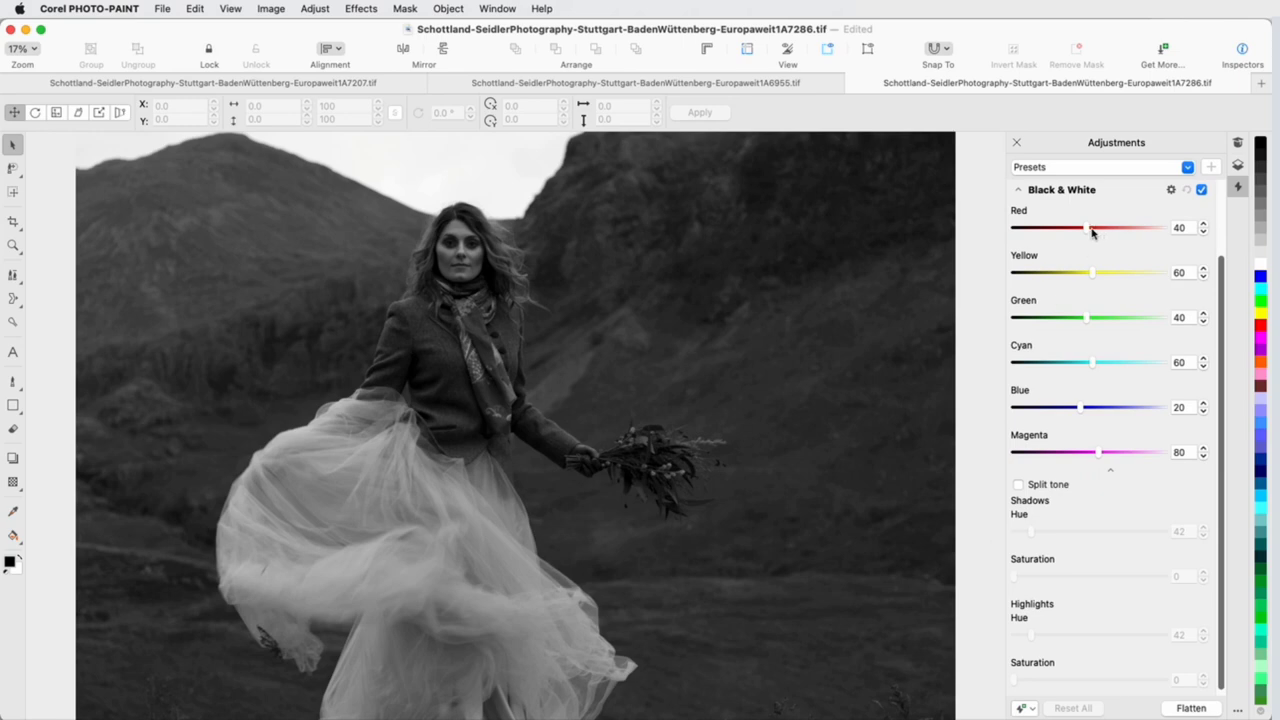
pyautogui.moveTo(1090, 234); pyautogui.dragTo(1116, 229)
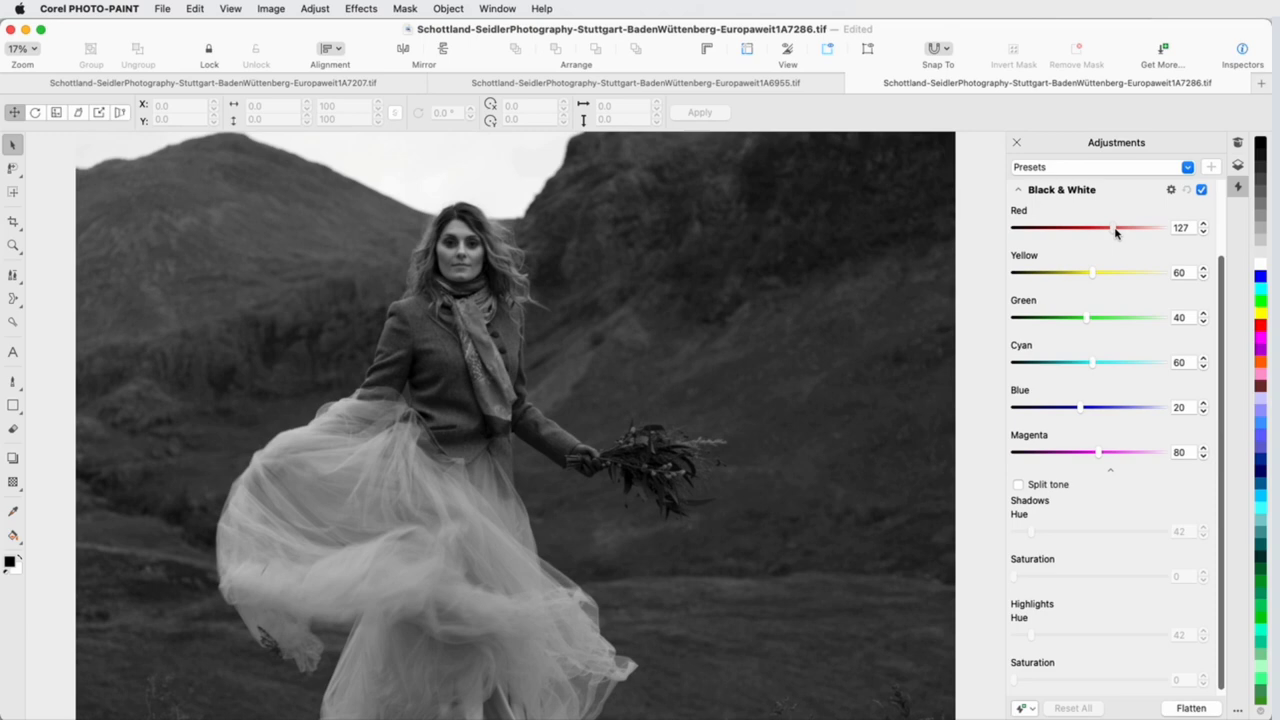
# Try split toning with shadow hue 261, highlight hue 47, saturations 12 and 15, then reset to defaults.
pyautogui.click(1019, 486)
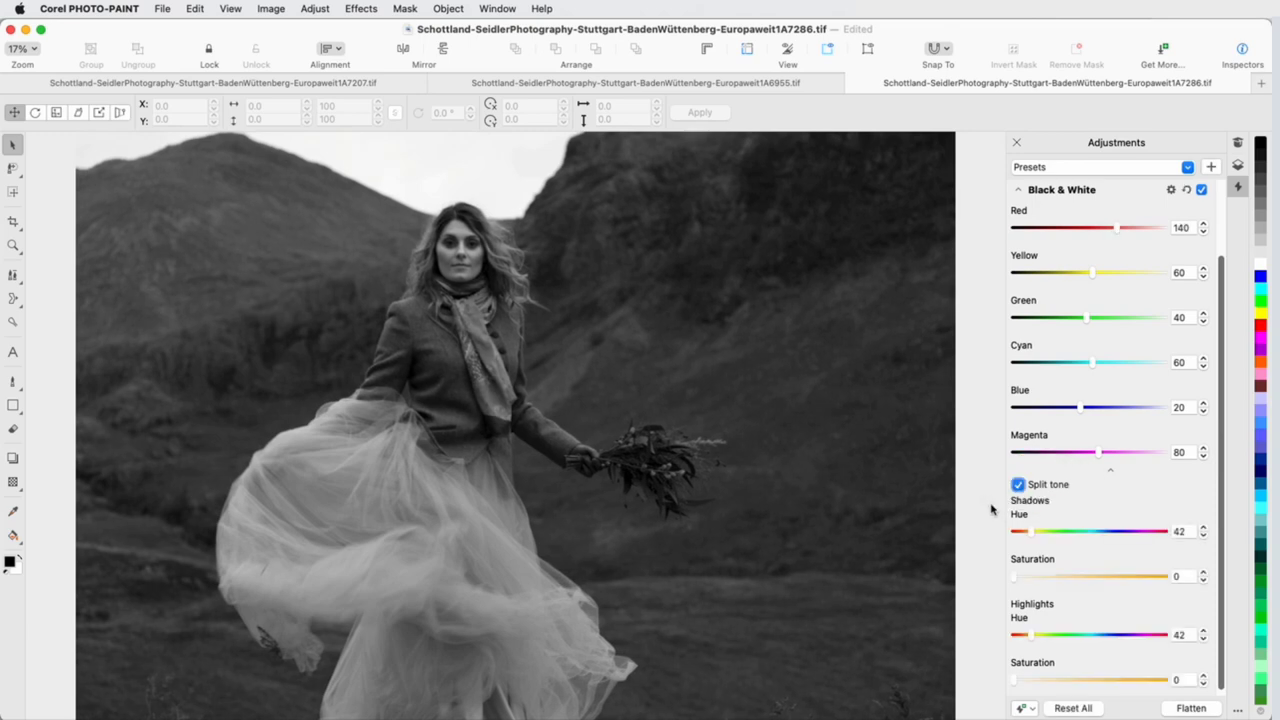
pyautogui.moveTo(1031, 531); pyautogui.dragTo(1123, 531)
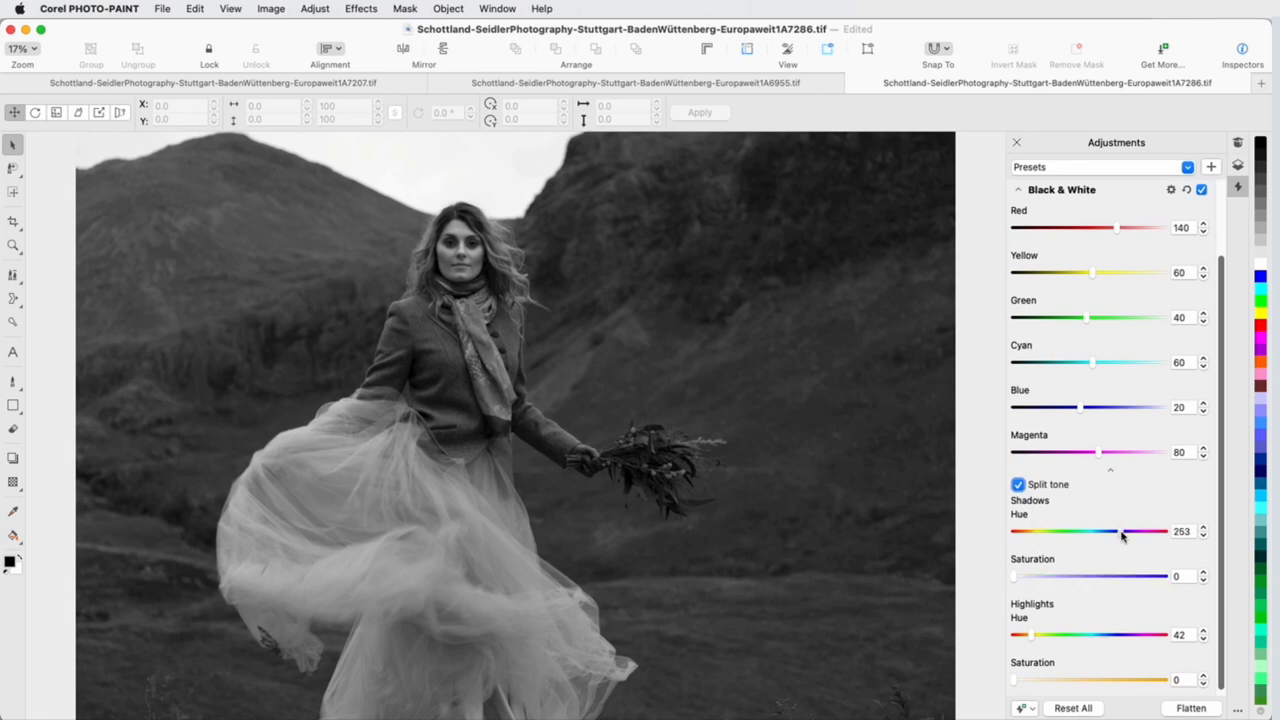
pyautogui.moveTo(1035, 636); pyautogui.dragTo(1037, 636)
pyautogui.moveTo(1015, 577); pyautogui.dragTo(1033, 582)
pyautogui.moveTo(1015, 681); pyautogui.dragTo(1037, 681)
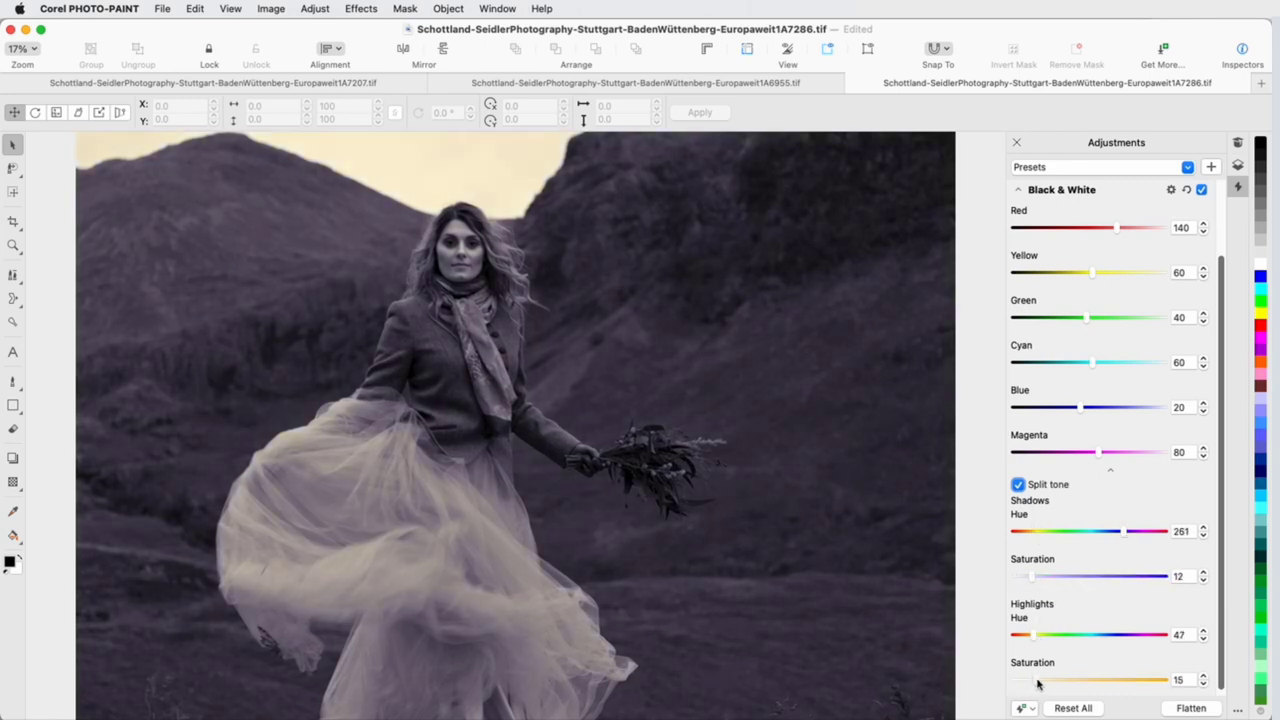
pyautogui.click(1187, 190)
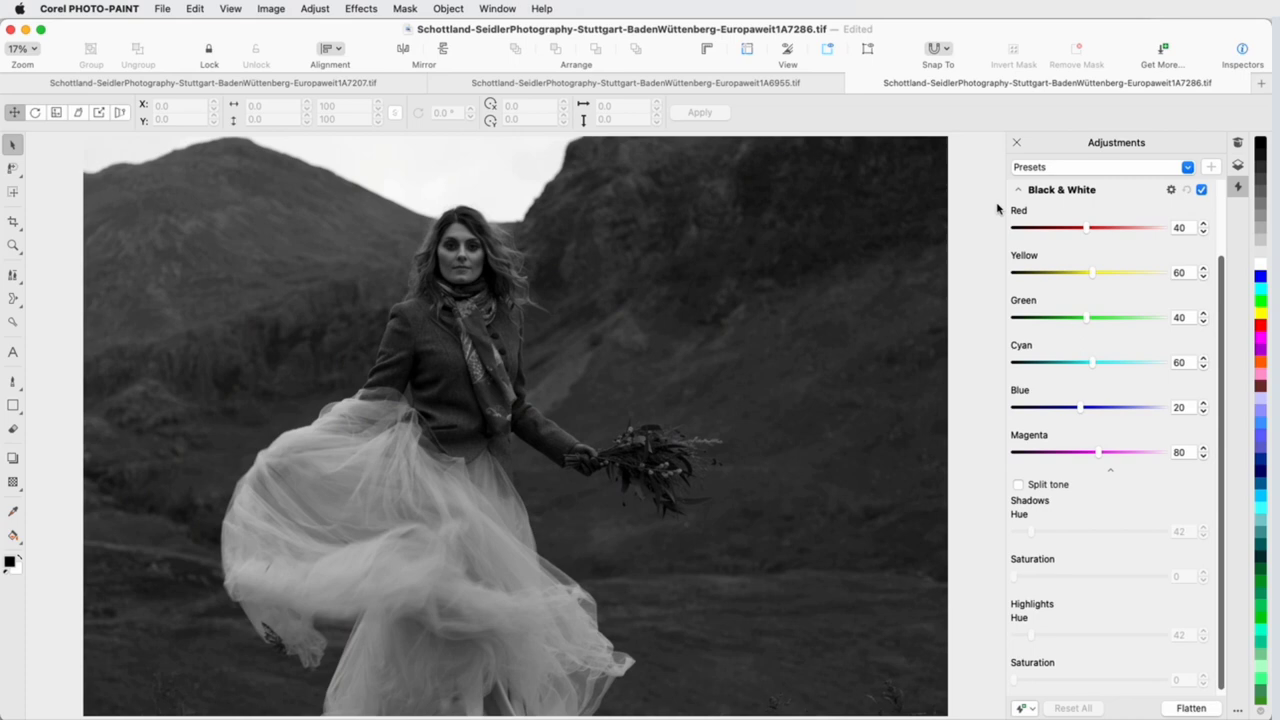
# Switch the Black & White adjustment to Local Adjustment Mode and mask the woman, including her face.
pyautogui.click(1170, 190)
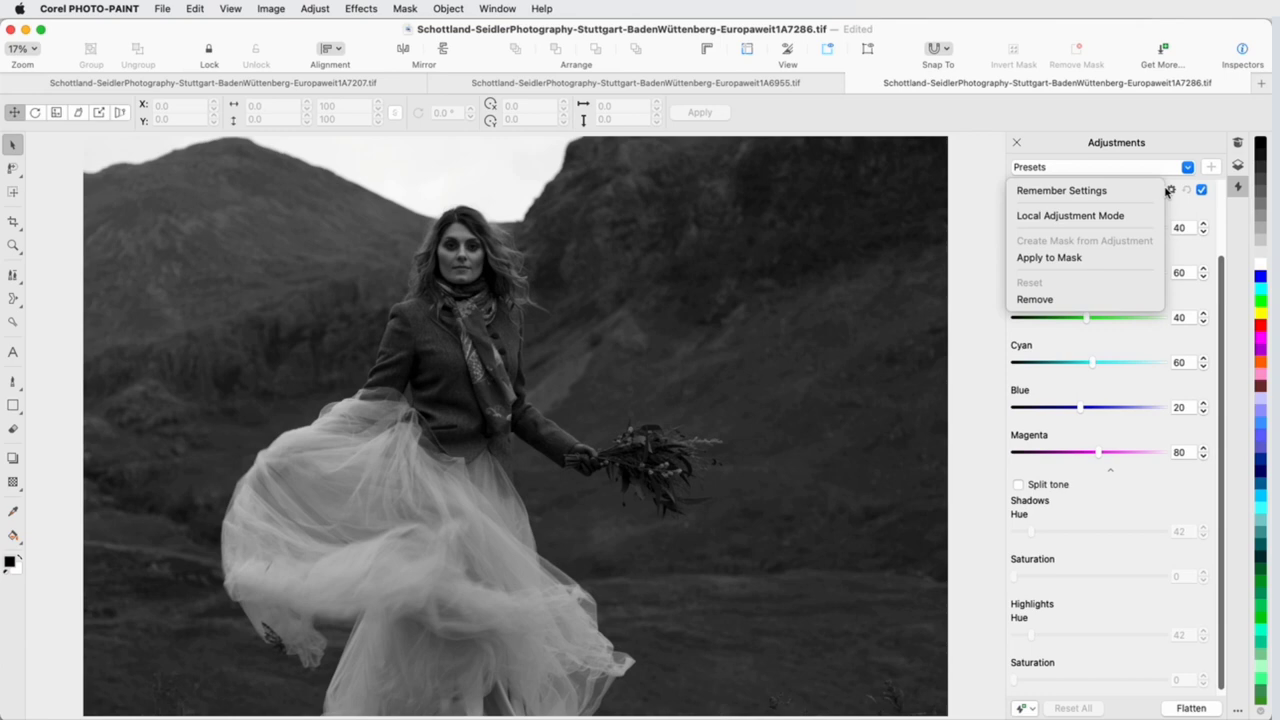
pyautogui.click(1150, 215)
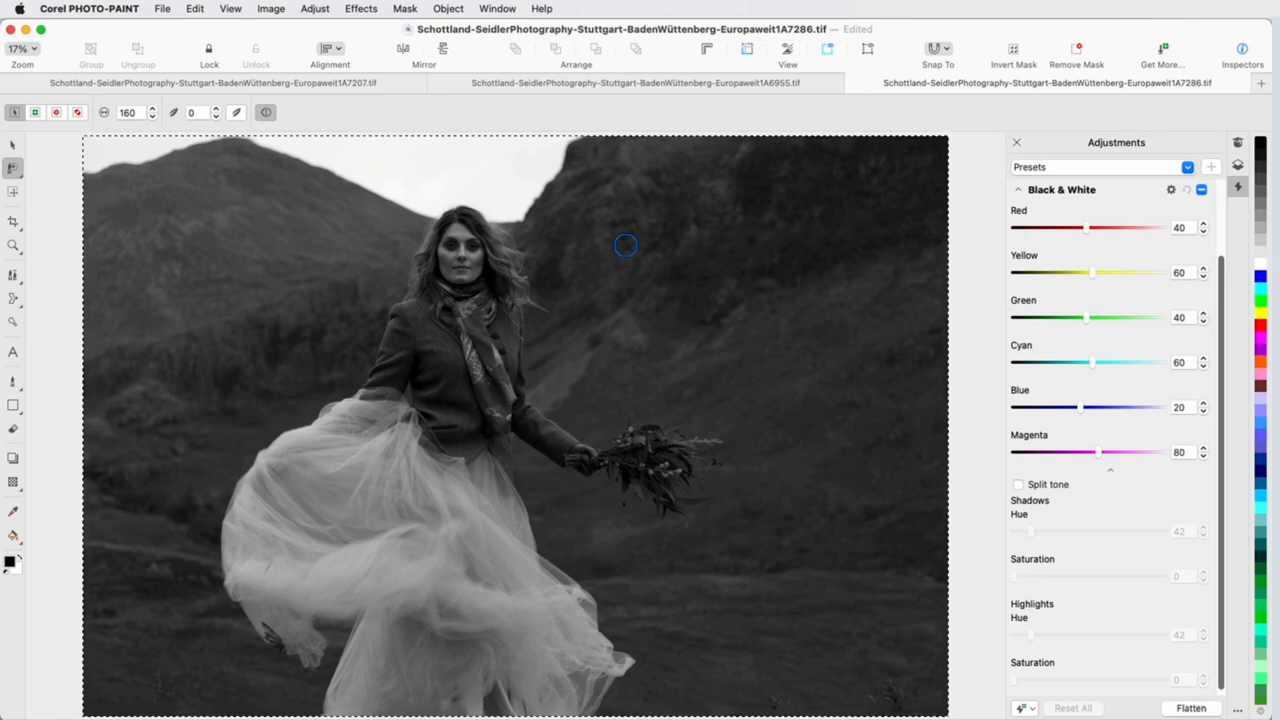
pyautogui.moveTo(476, 230)
pyautogui.mouseDown()
pyautogui.moveTo(387, 381)
pyautogui.moveTo(265, 467)
pyautogui.moveTo(275, 566)
pyautogui.moveTo(399, 644)
pyautogui.moveTo(524, 587)
pyautogui.moveTo(476, 428)
pyautogui.moveTo(507, 416)
pyautogui.moveTo(573, 452)
pyautogui.moveTo(645, 461)
pyautogui.moveTo(561, 438)
pyautogui.moveTo(466, 222)
pyautogui.mouseUp()
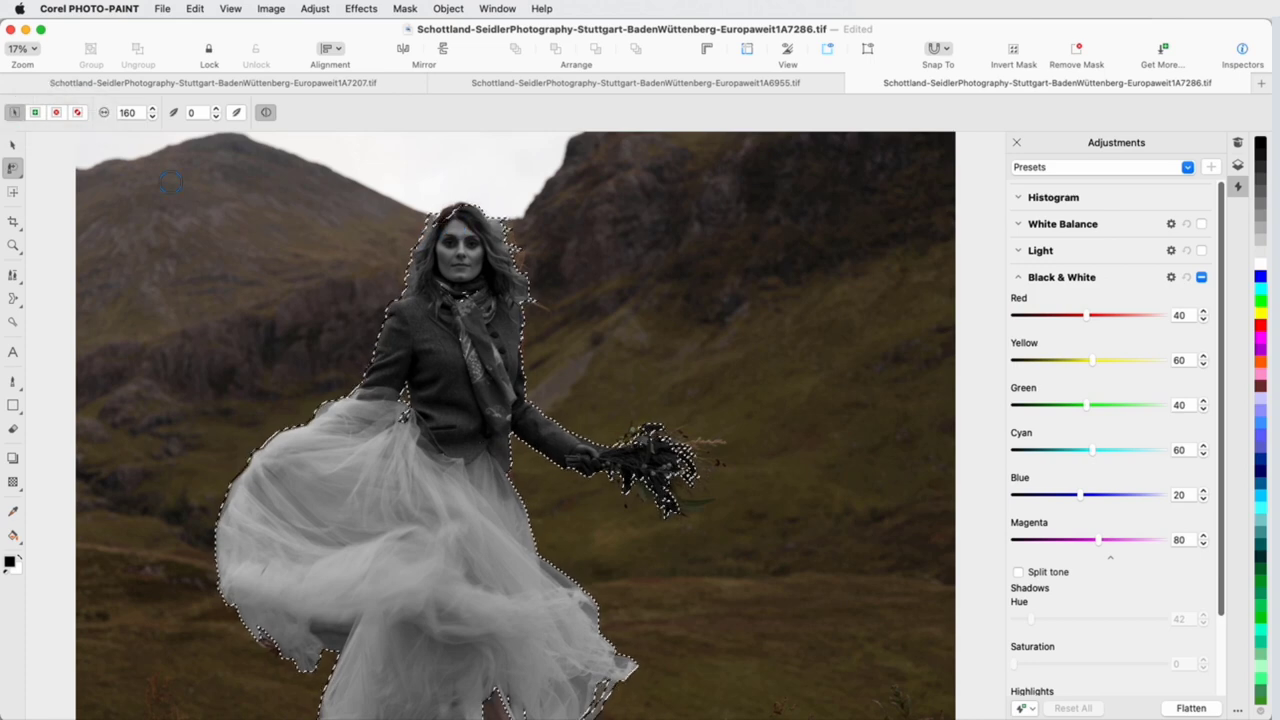
pyautogui.click(35, 112)
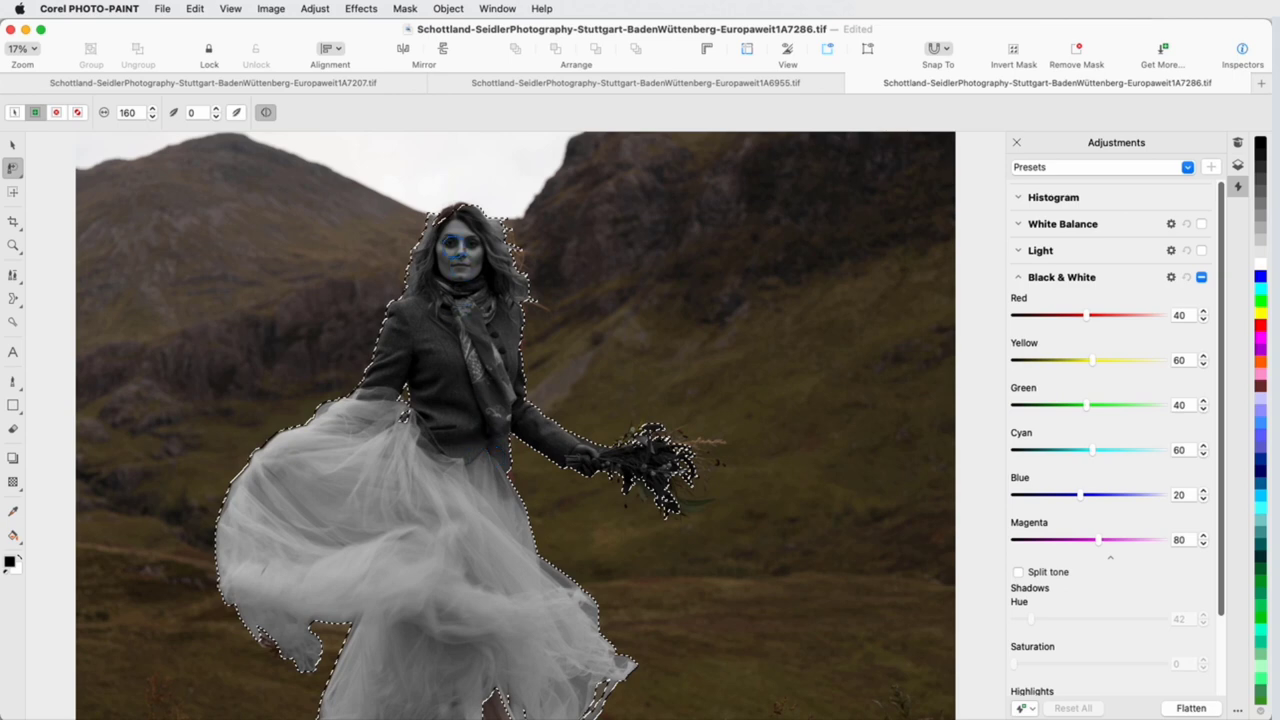
pyautogui.moveTo(460, 250)
pyautogui.mouseDown()
pyautogui.moveTo(456, 236)
pyautogui.moveTo(455, 250)
pyautogui.mouseUp()
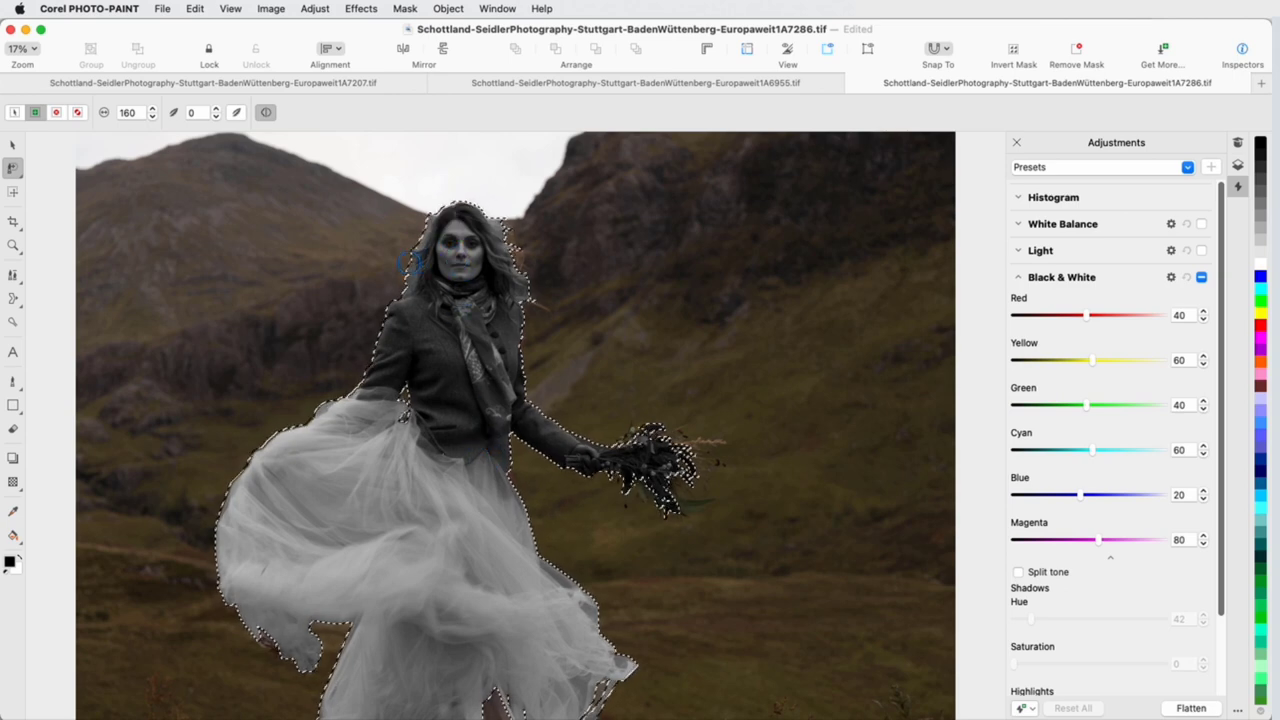
# Invert the mask so only the background turns grey, then hide the mask marquee.
pyautogui.click(405, 8)
pyautogui.click(410, 65)
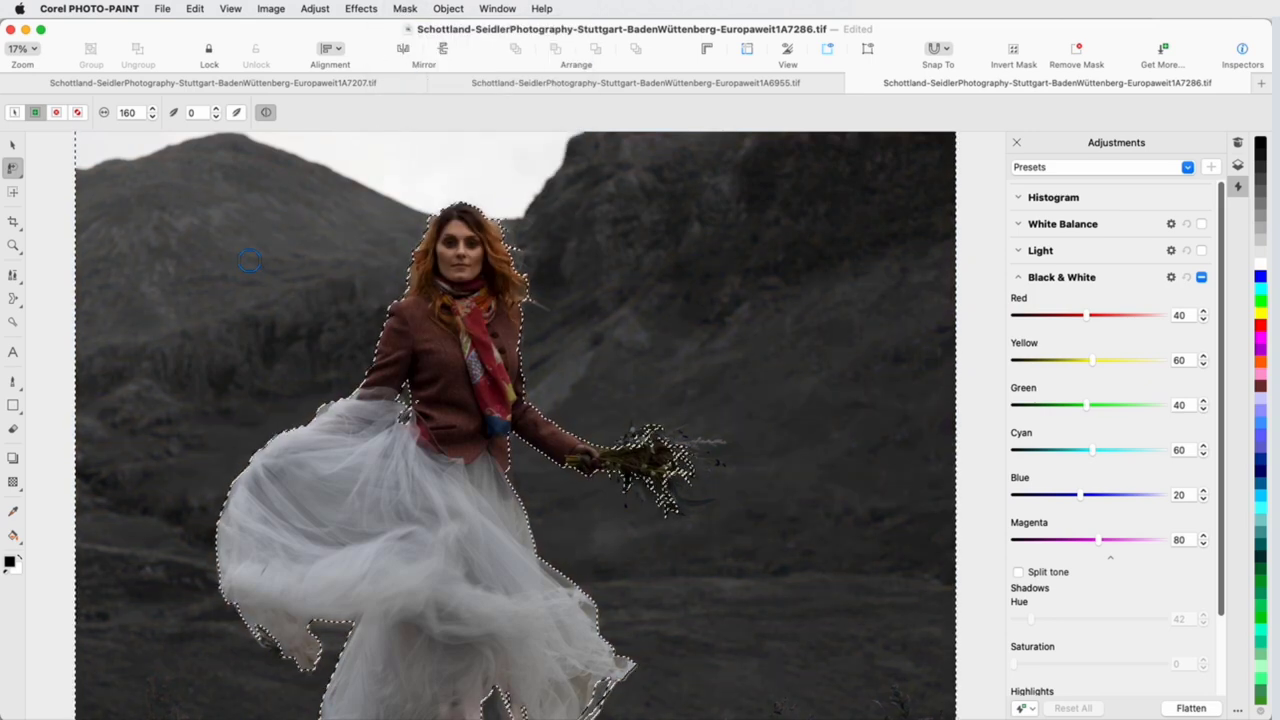
pyautogui.click(408, 8)
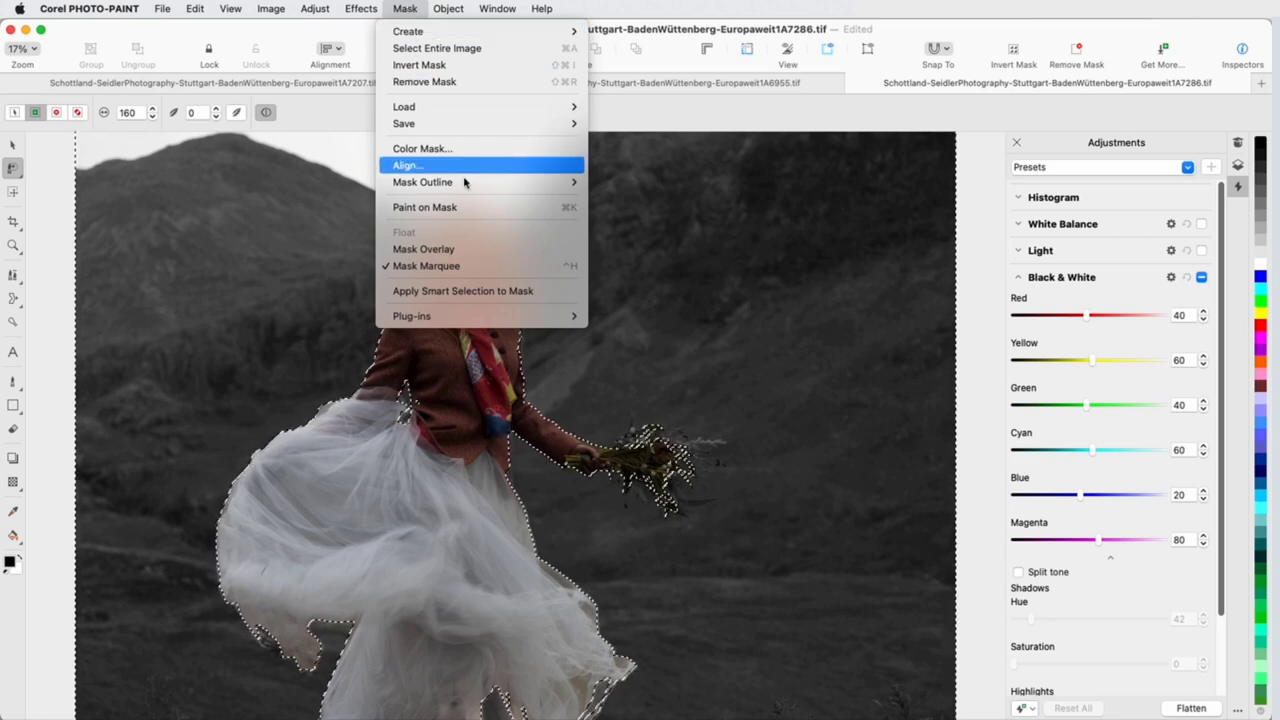
pyautogui.click(468, 266)
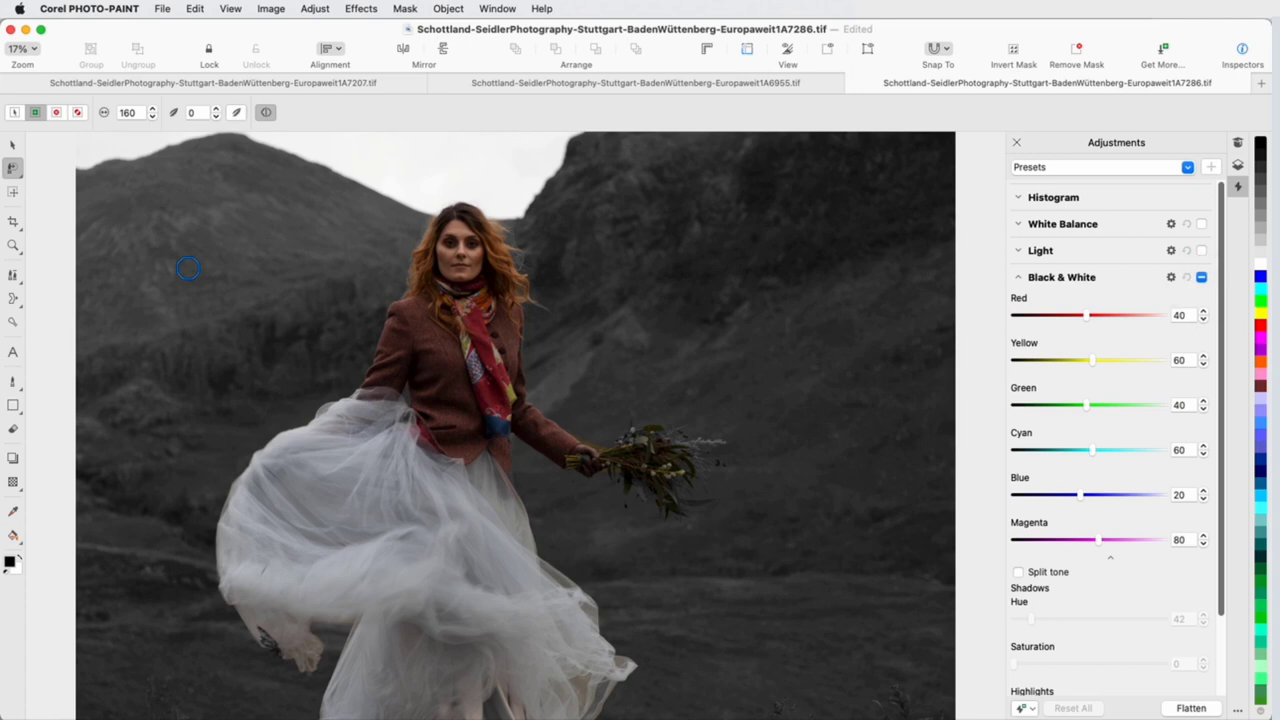
# Remove the Black & White, Light and White Balance adjustments and hide the histogram.
pyautogui.press('space')
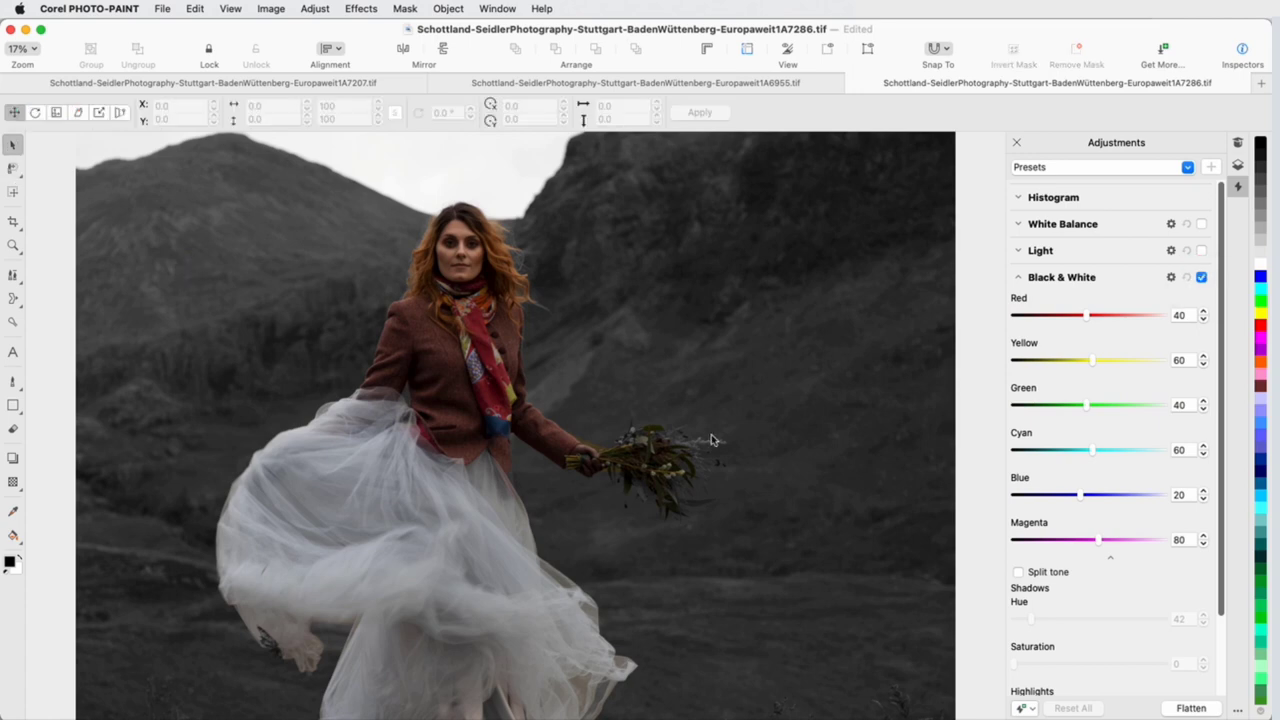
pyautogui.click(1022, 708)
pyautogui.click(1058, 590)
pyautogui.click(1022, 708)
pyautogui.click(1052, 457)
pyautogui.click(1022, 708)
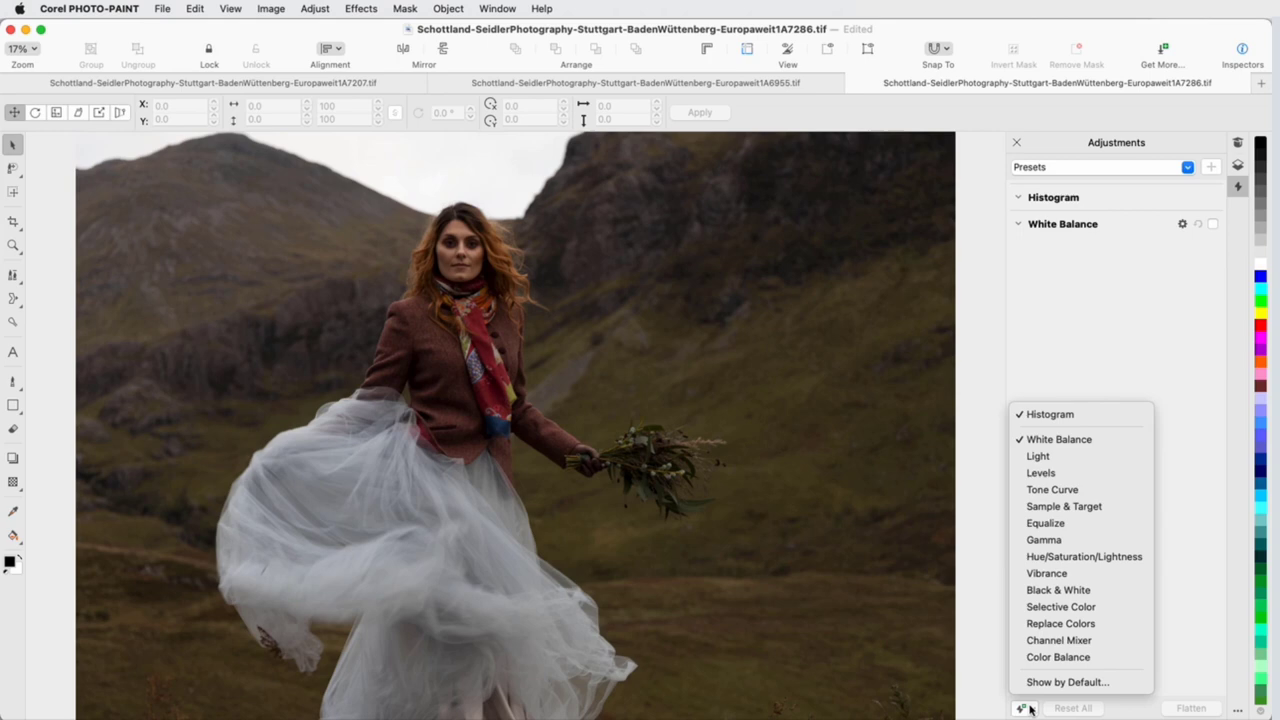
pyautogui.click(1058, 439)
pyautogui.click(1022, 708)
pyautogui.click(1050, 414)
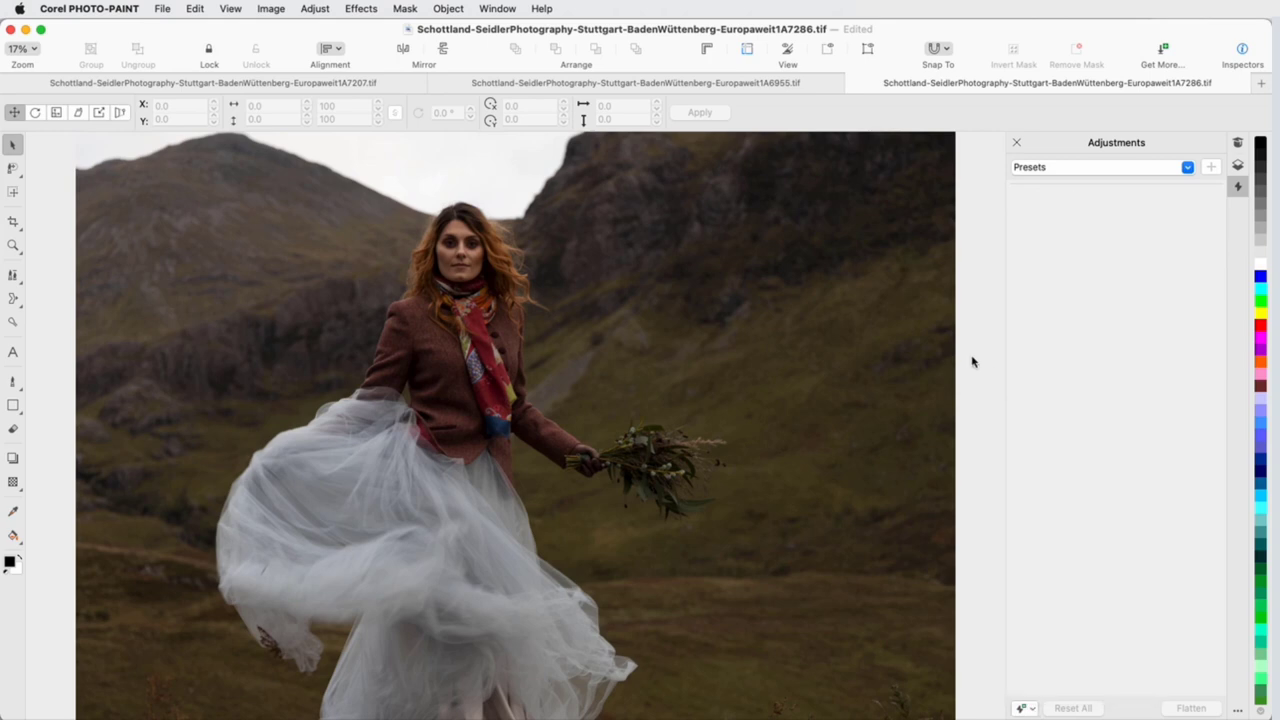
# Try the Sepia Tone preset, then apply the Two Tone Color preset for a purple cast.
pyautogui.click(1062, 168)
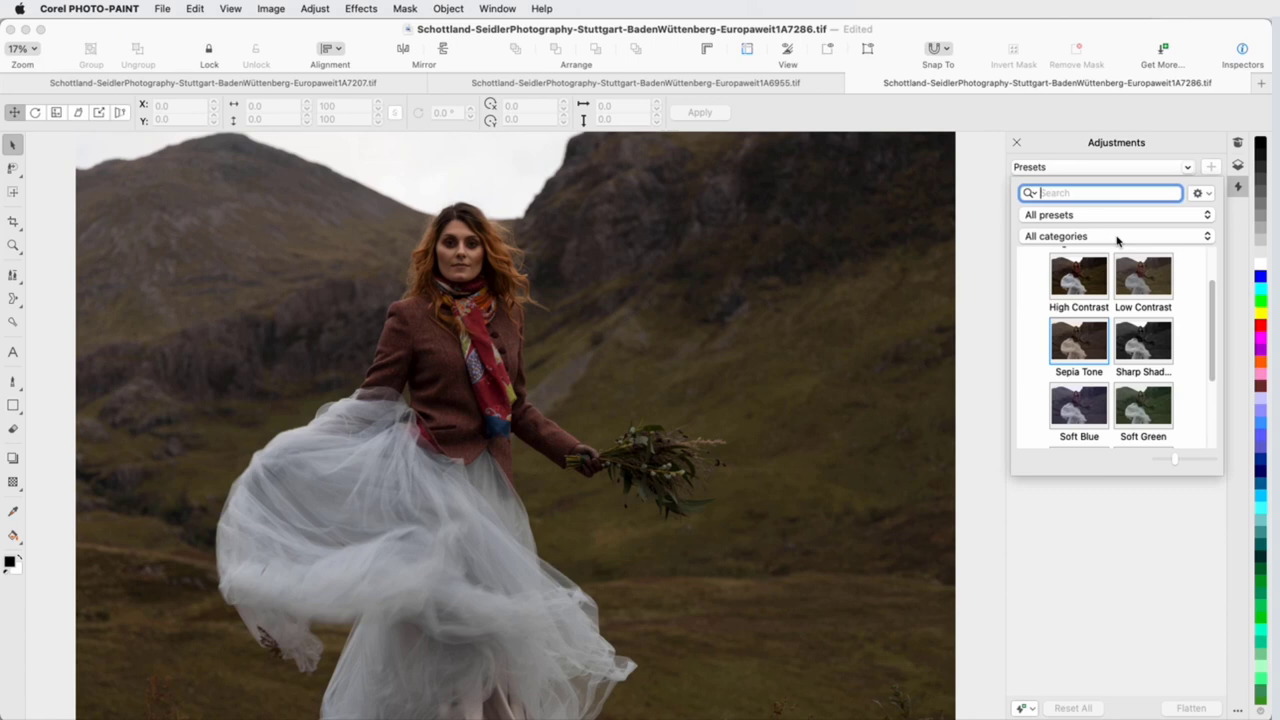
pyautogui.click(1118, 236)
pyautogui.click(1114, 254)
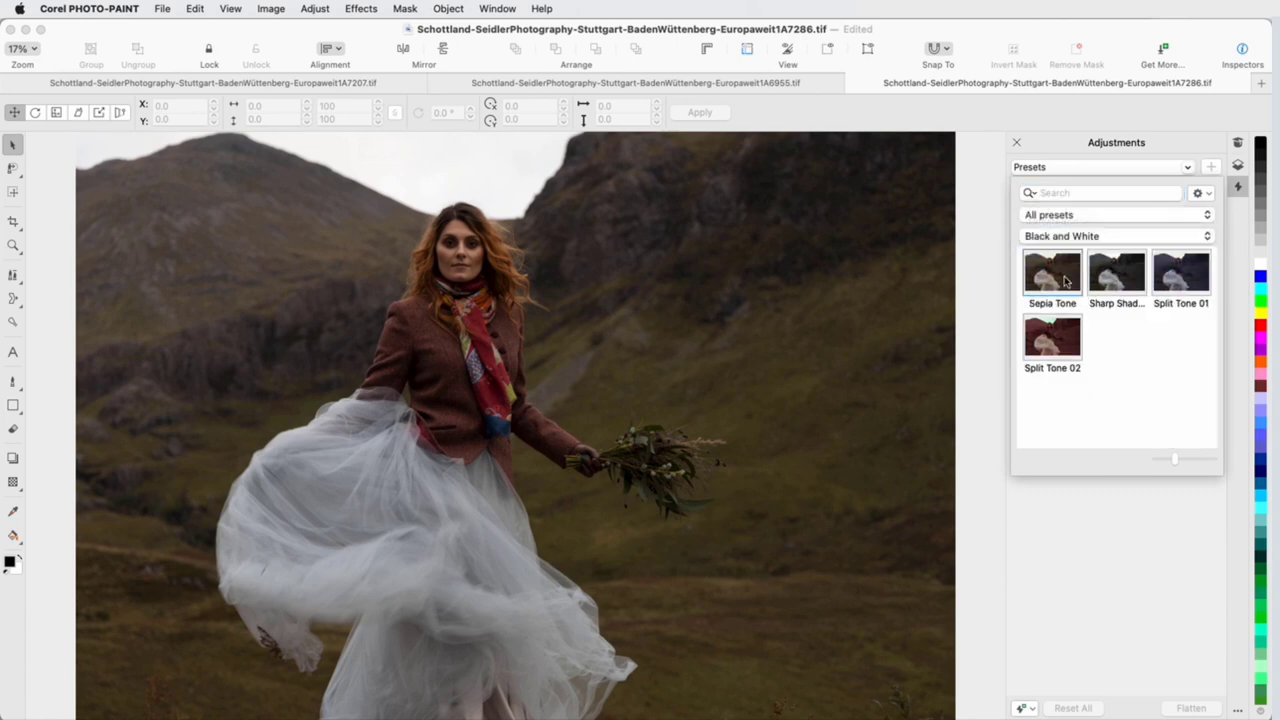
pyautogui.click(1064, 281)
pyautogui.click(1079, 238)
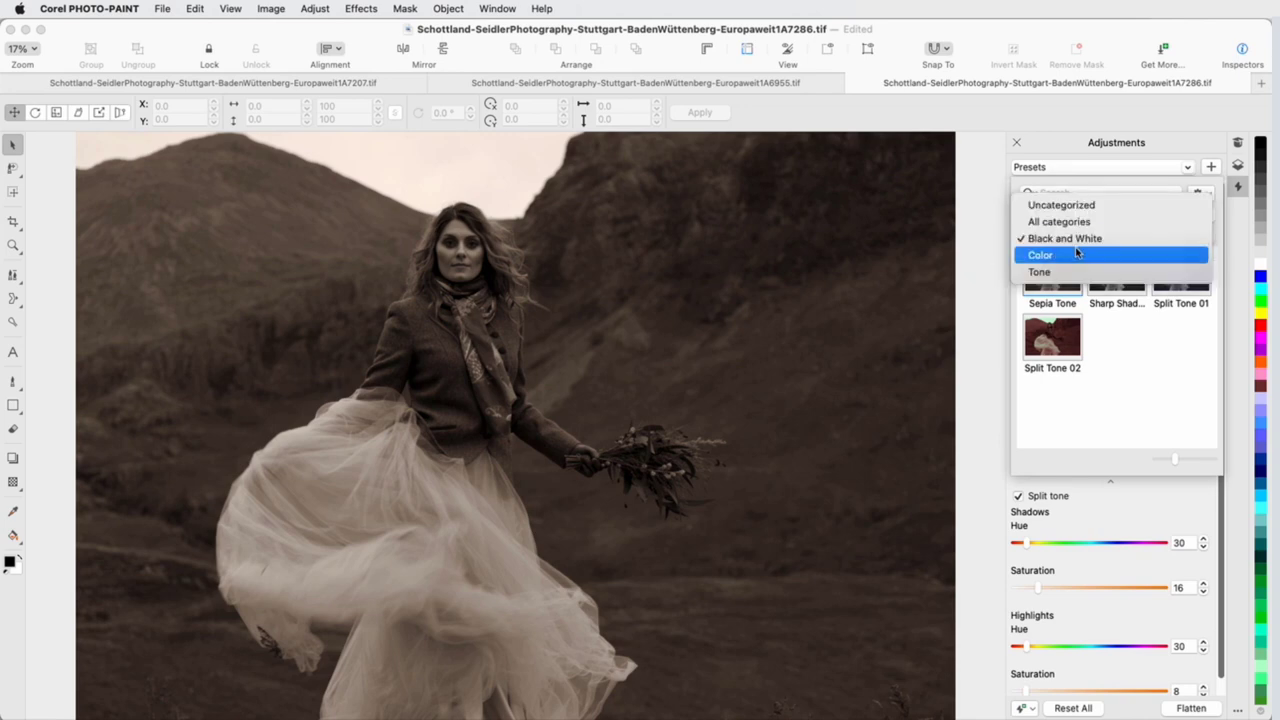
pyautogui.click(1077, 254)
pyautogui.click(1036, 346)
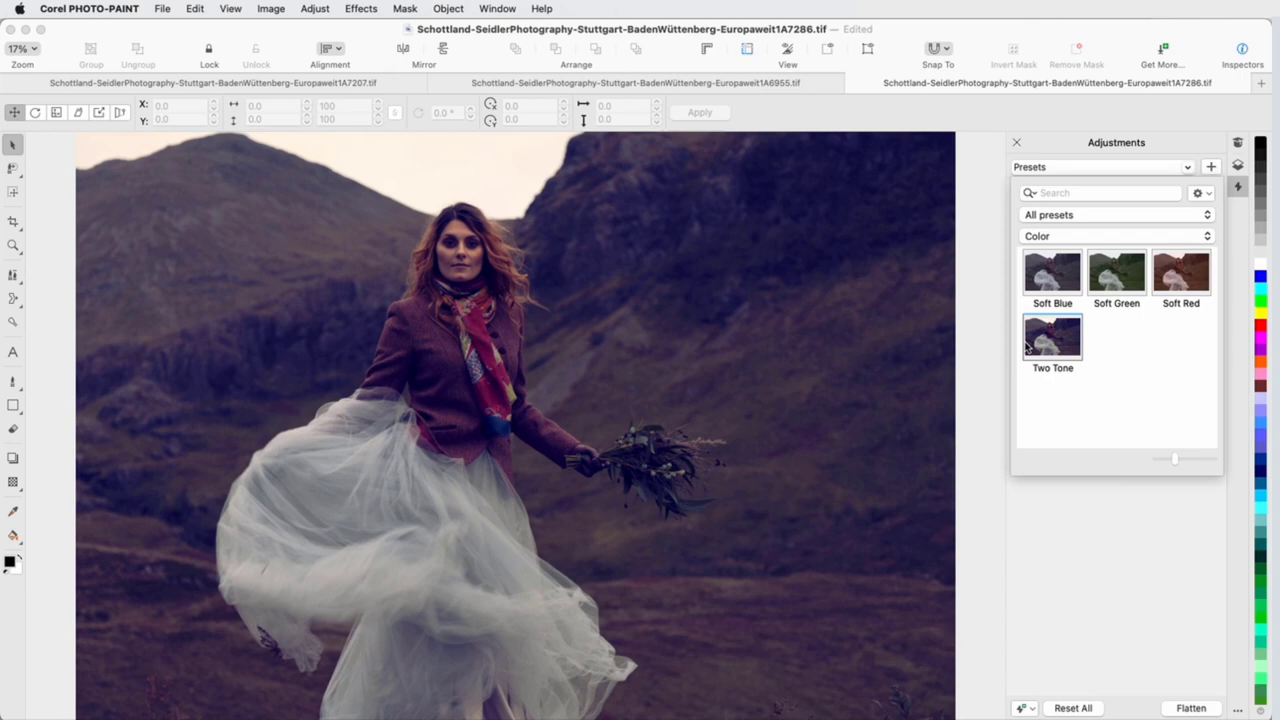
pyautogui.click(991, 244)
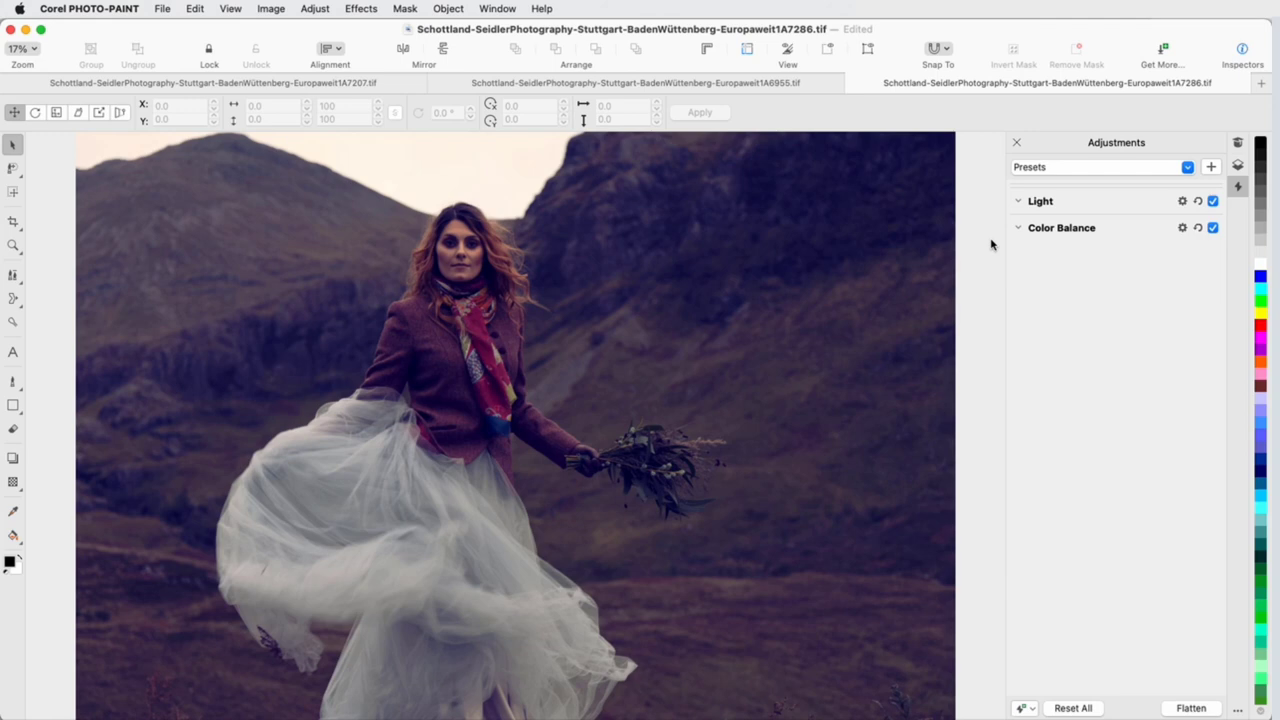
# Add a Black & White adjustment with the Red channel raised to 168, then collapse it.
pyautogui.click(1026, 708)
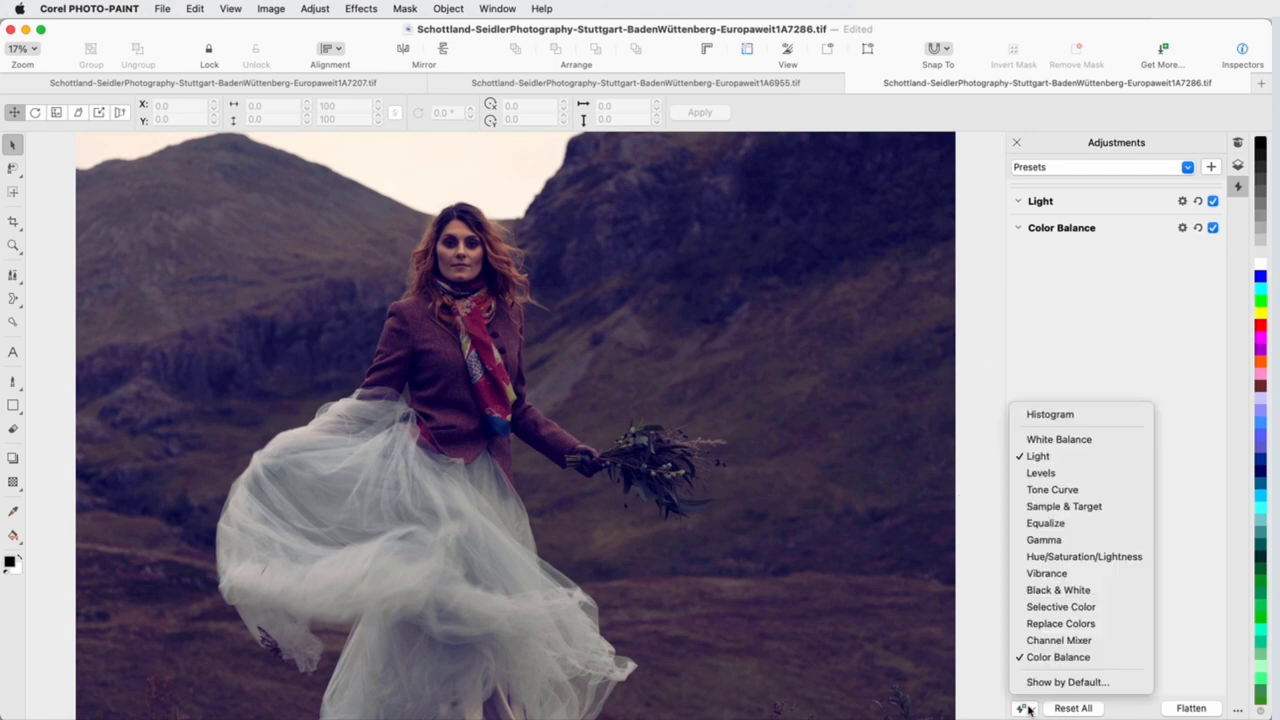
pyautogui.click(1058, 590)
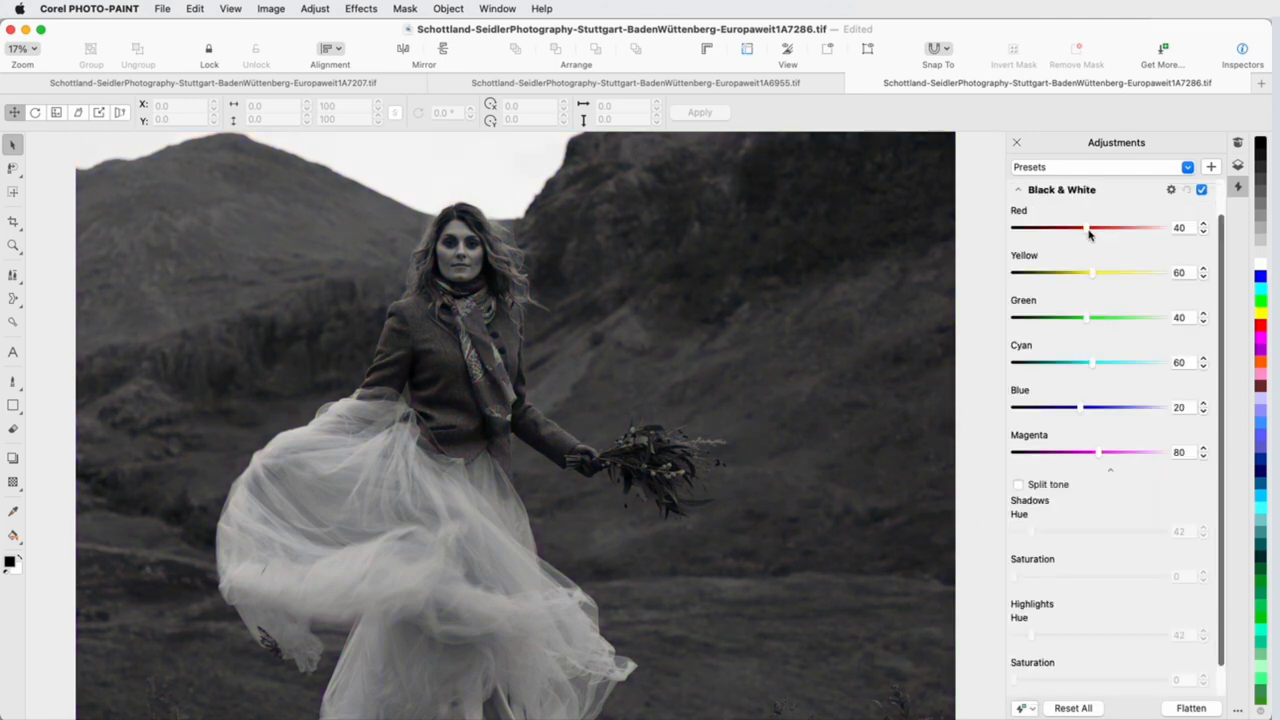
pyautogui.moveTo(1088, 229); pyautogui.dragTo(1127, 233)
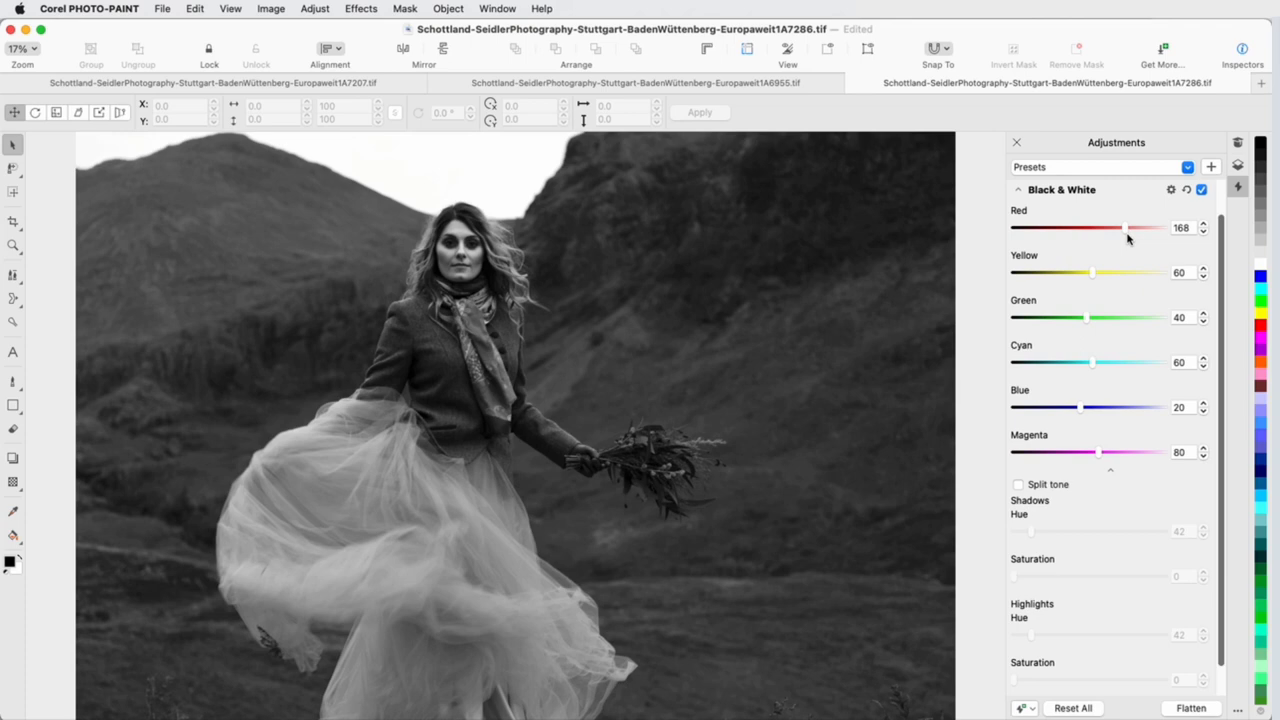
pyautogui.click(1018, 189)
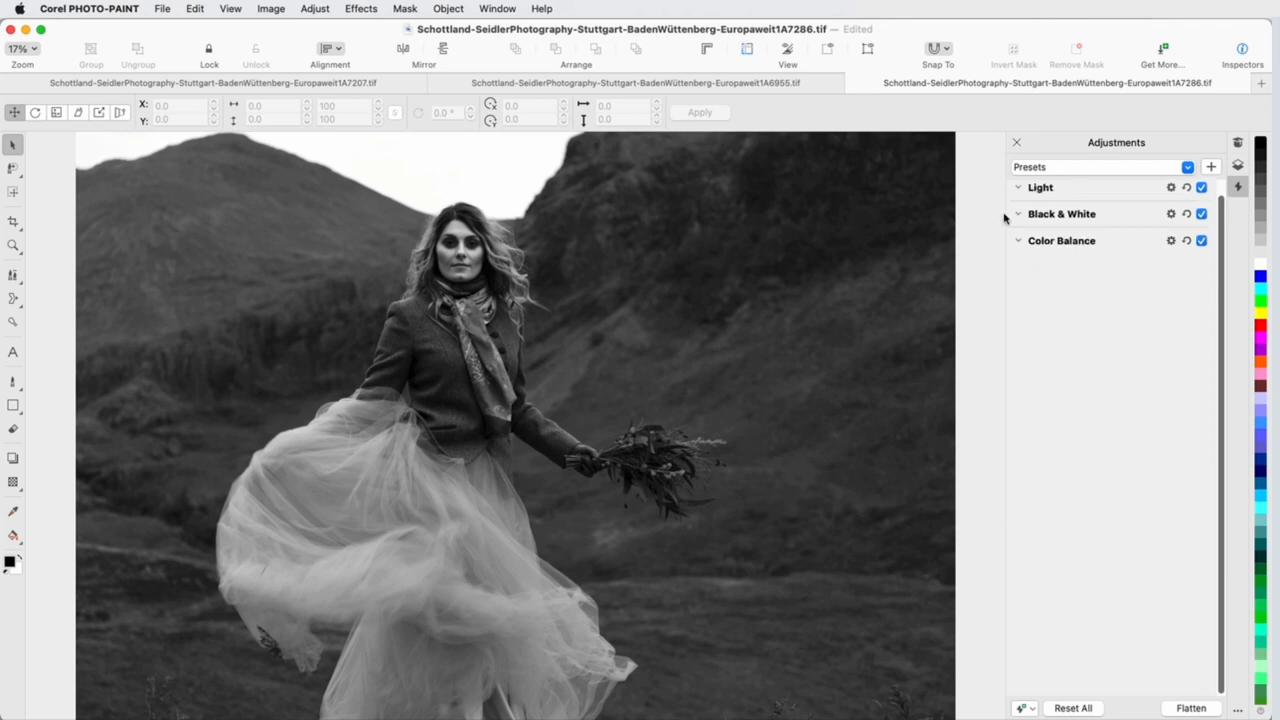
# Save the adjustments as preset 'Grayscale red channel' in the Black and White category.
pyautogui.click(1211, 167)
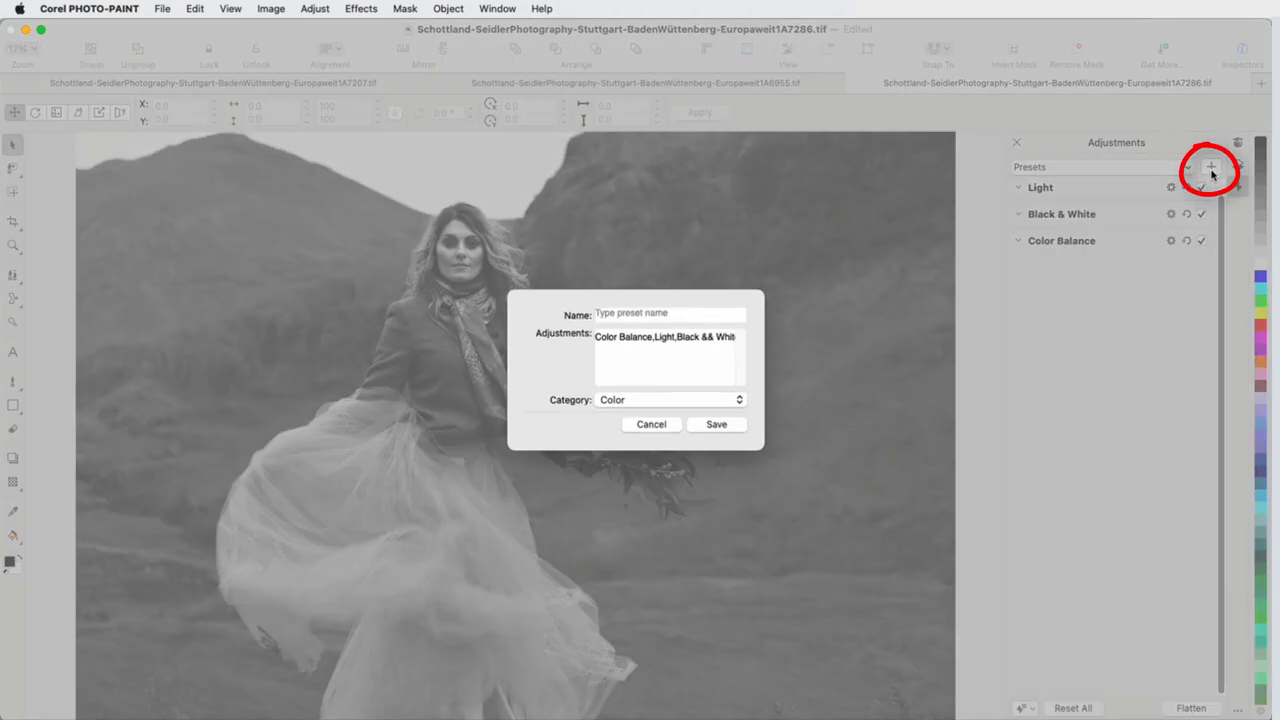
pyautogui.click(710, 314)
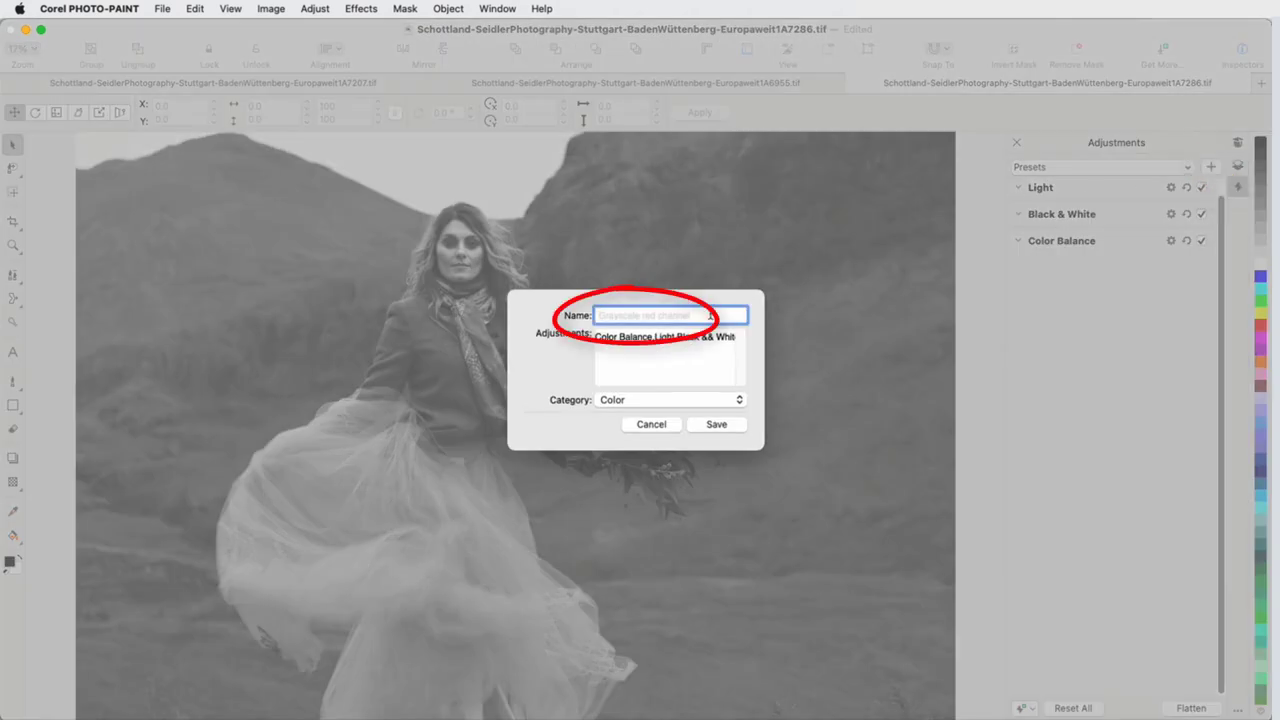
pyautogui.write('Grayscale red channel')
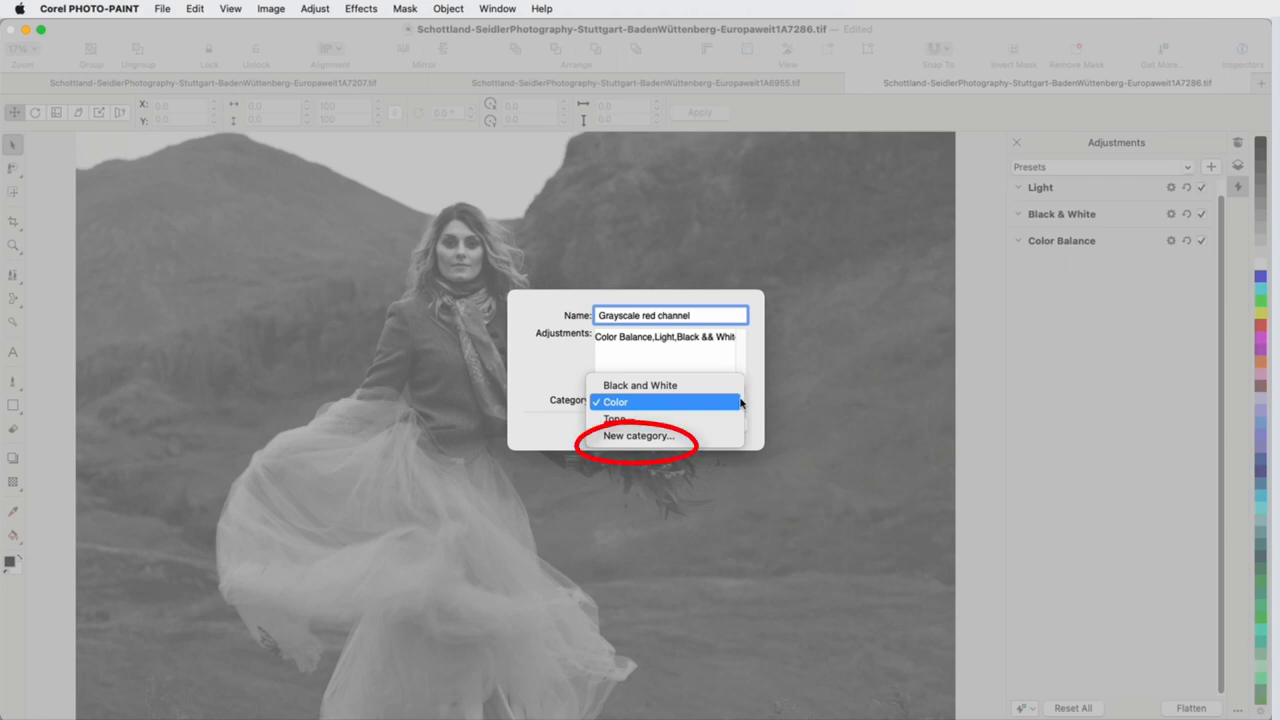
pyautogui.click(737, 382)
pyautogui.click(741, 430)
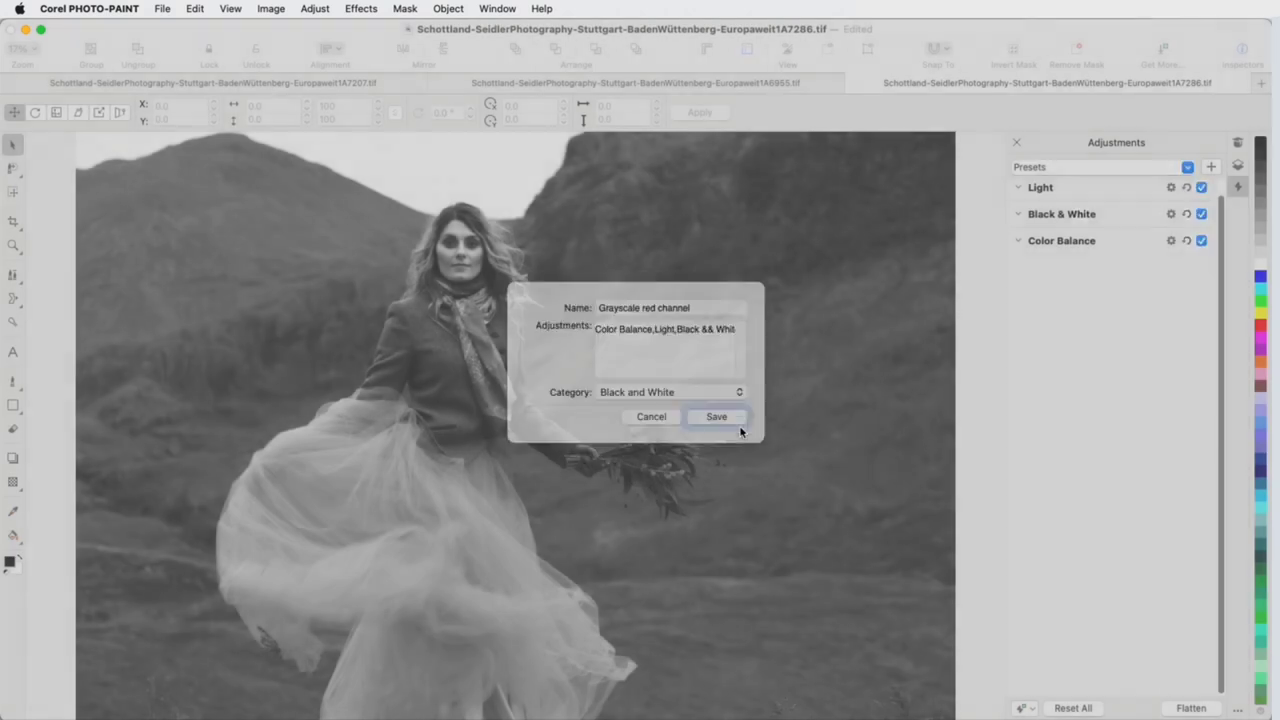
# Apply the 'Grayscale red channel' preset to the deer photo and flatten the adjustments.
pyautogui.click(310, 86)
pyautogui.click(1104, 168)
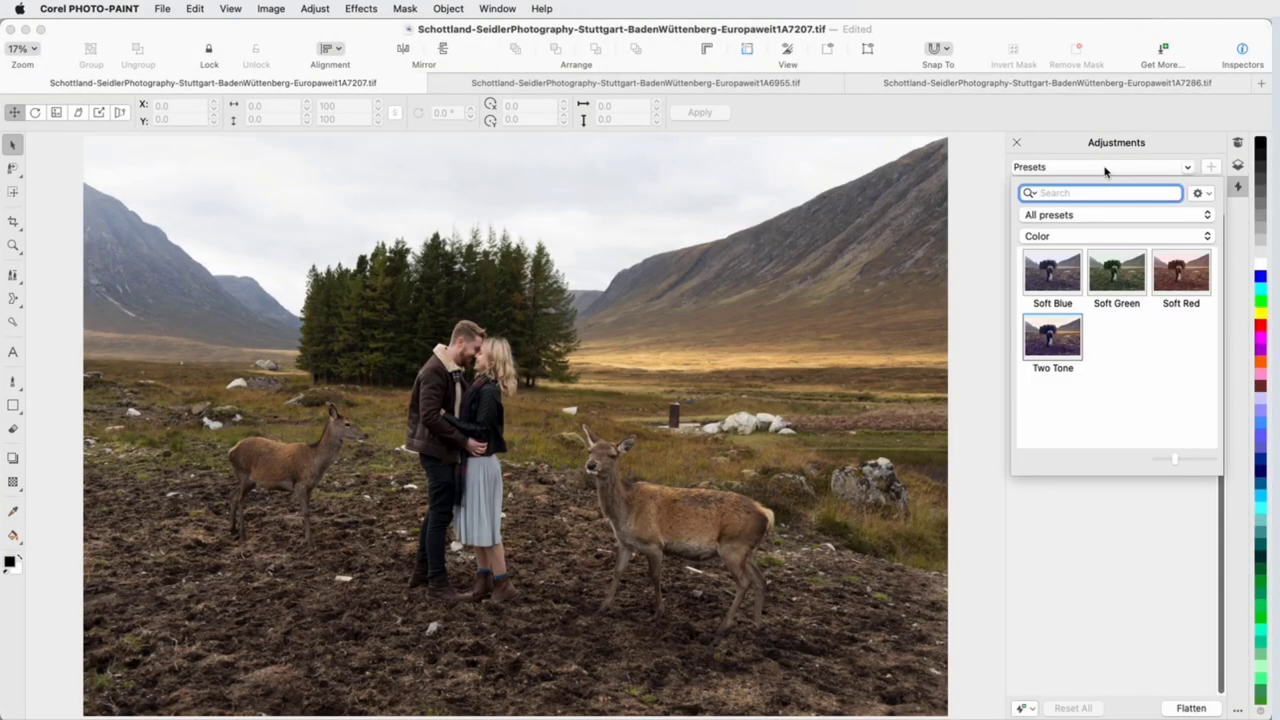
pyautogui.click(1106, 236)
pyautogui.click(1106, 224)
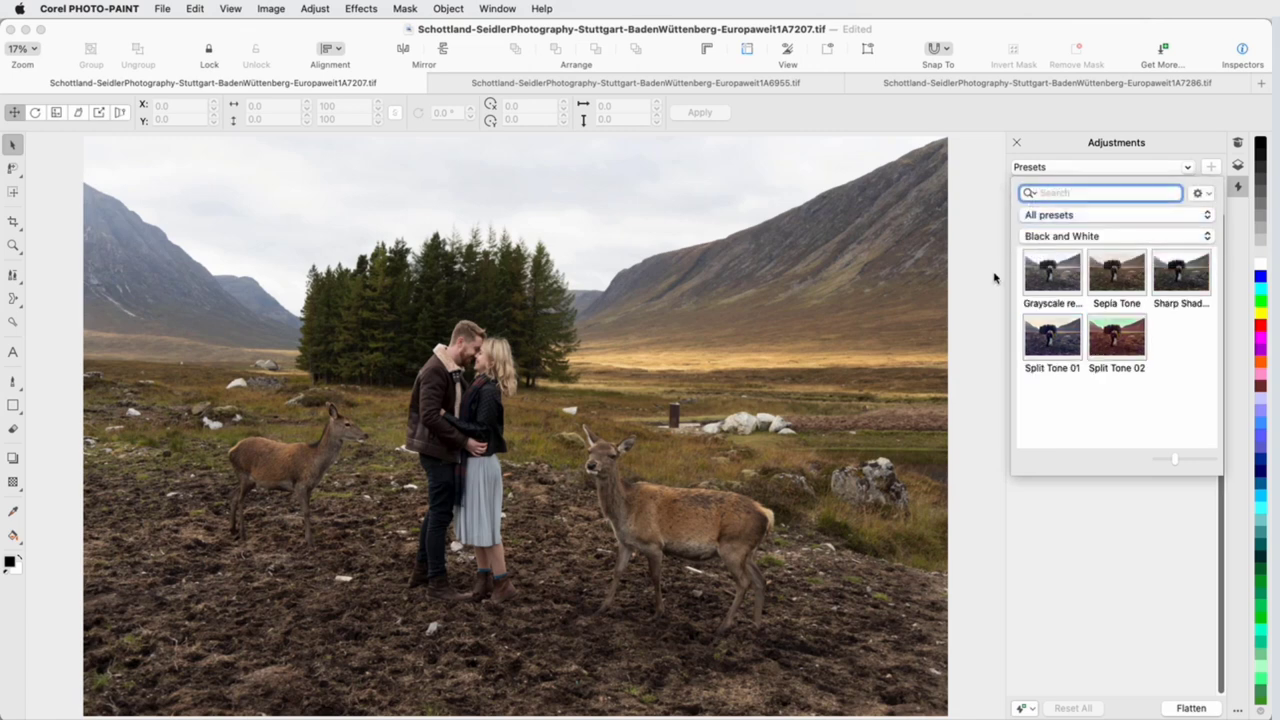
pyautogui.click(1068, 283)
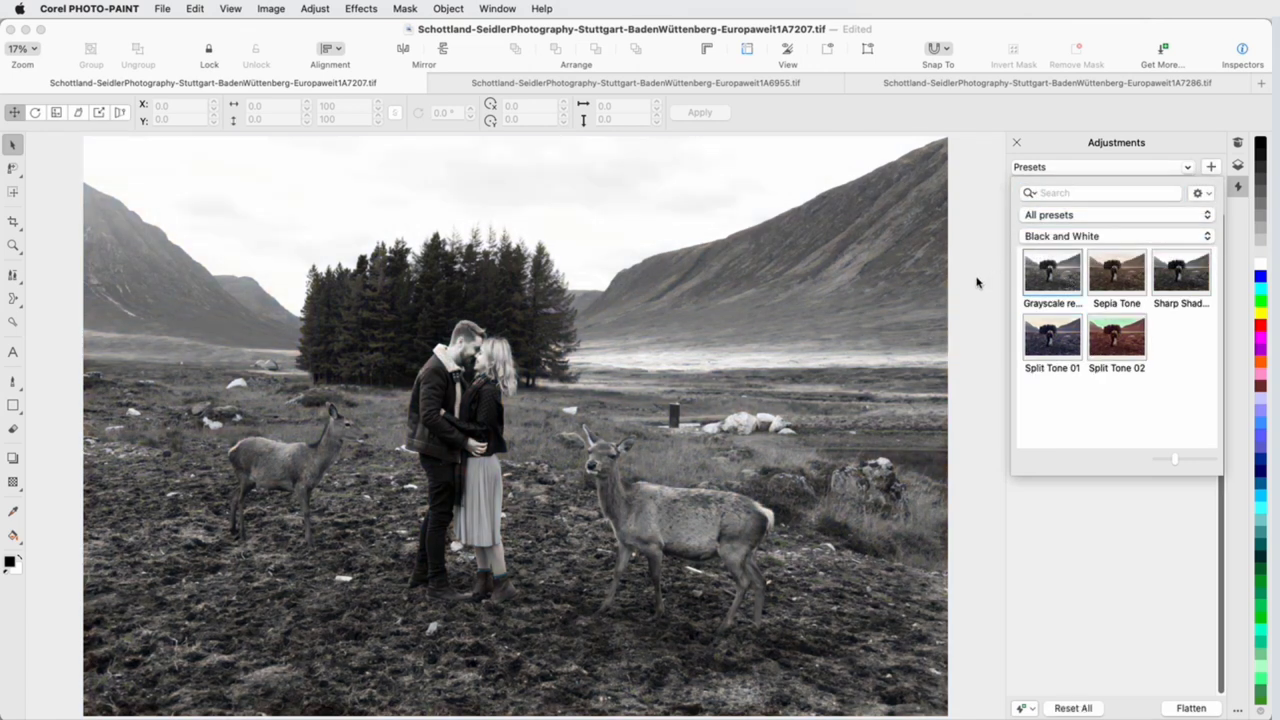
pyautogui.click(977, 283)
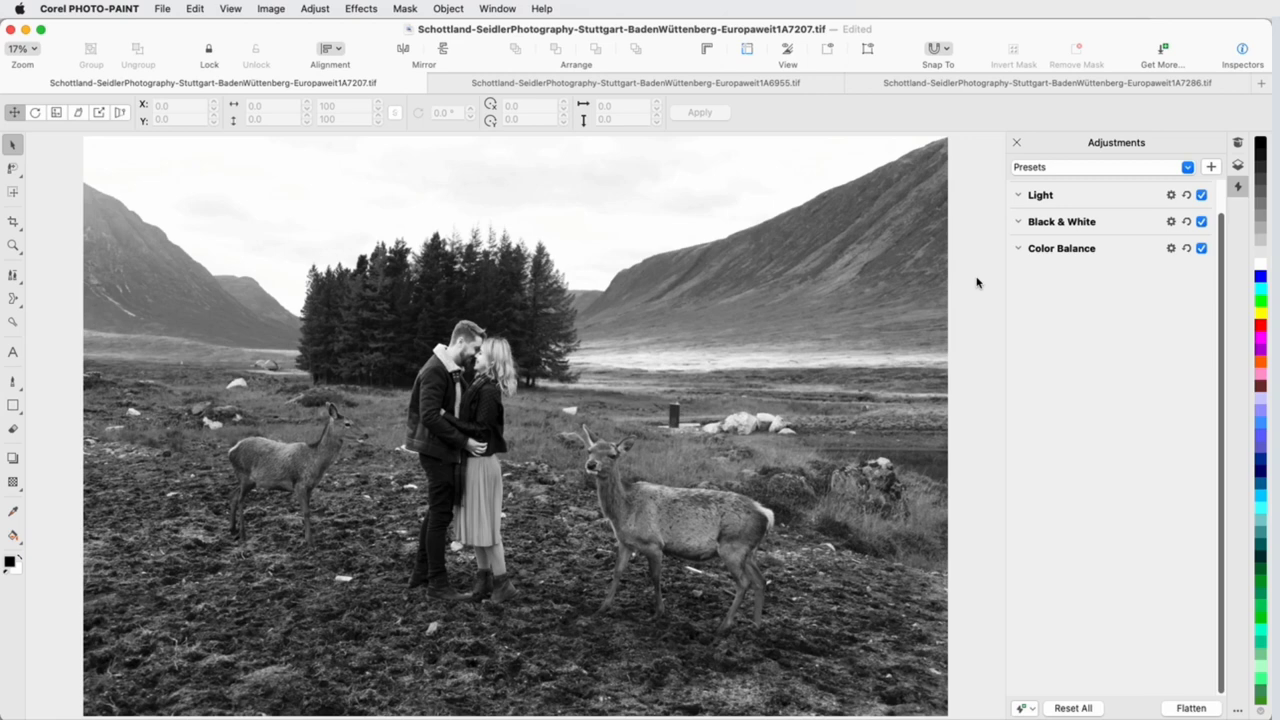
pyautogui.click(1186, 708)
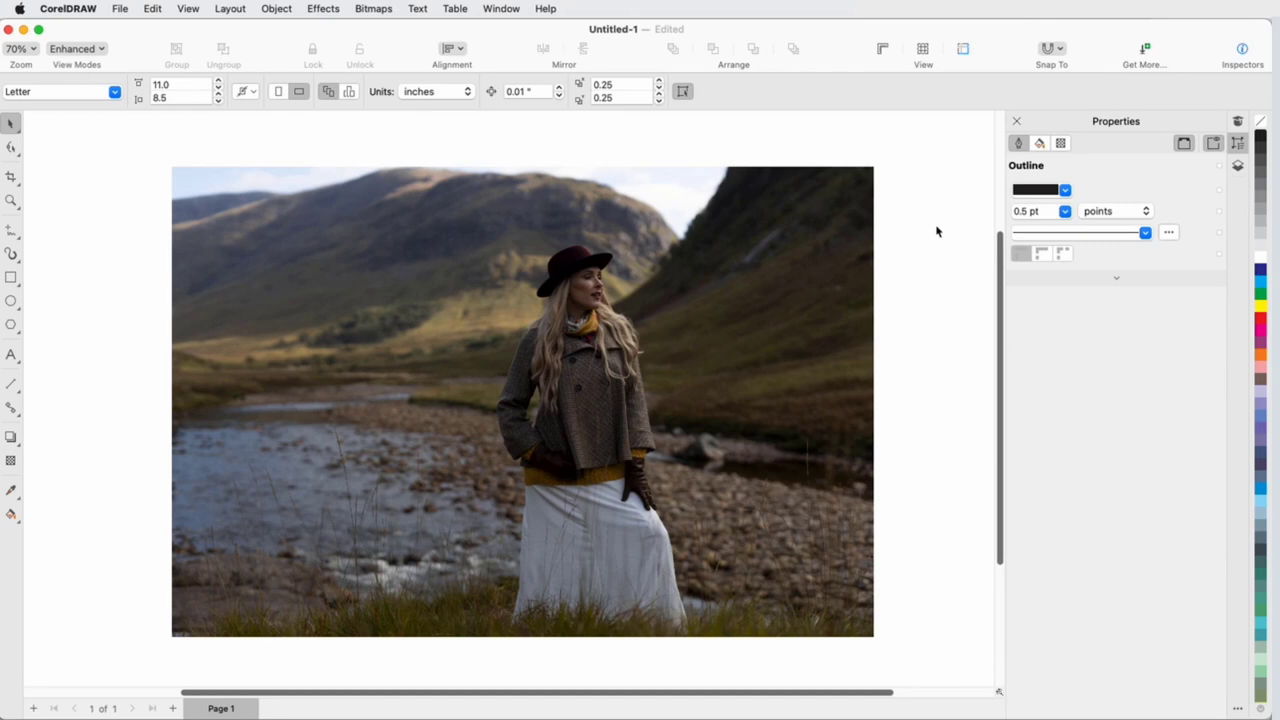
# Apply the Black and White 'Grayscale red channel' bitmap effect preset to the woman's photo.
pyautogui.click(808, 256)
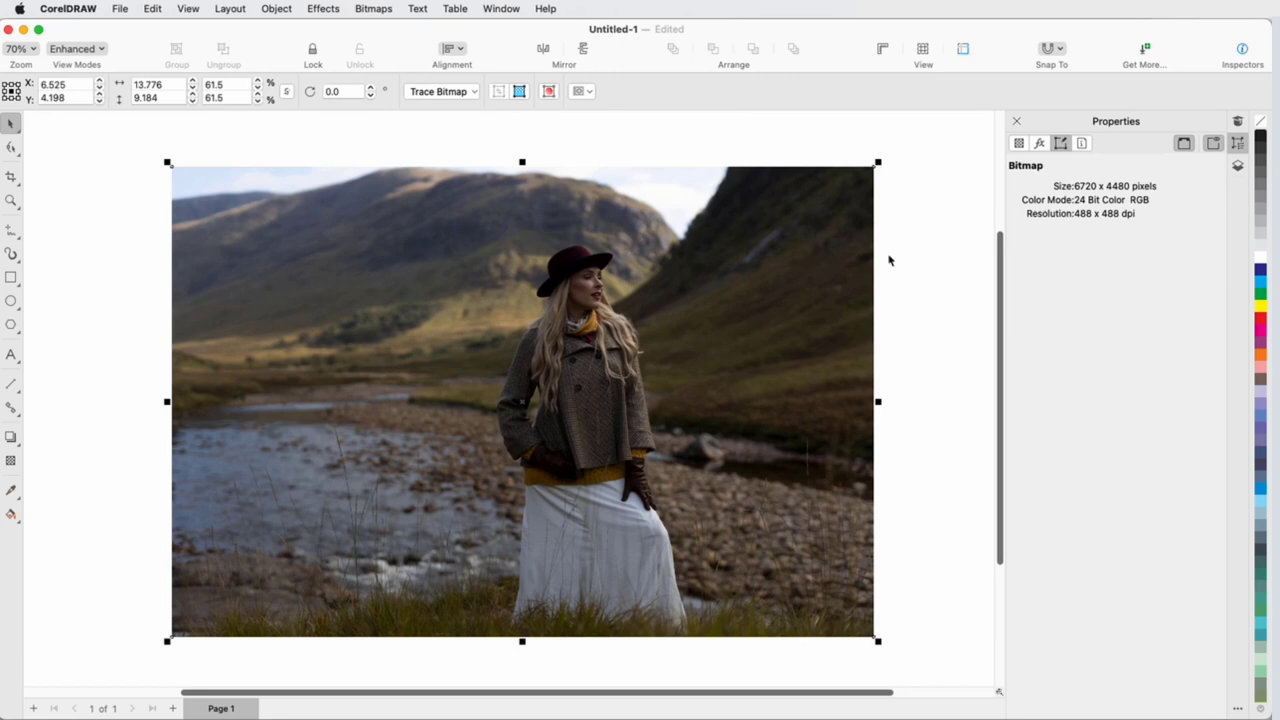
pyautogui.click(1040, 144)
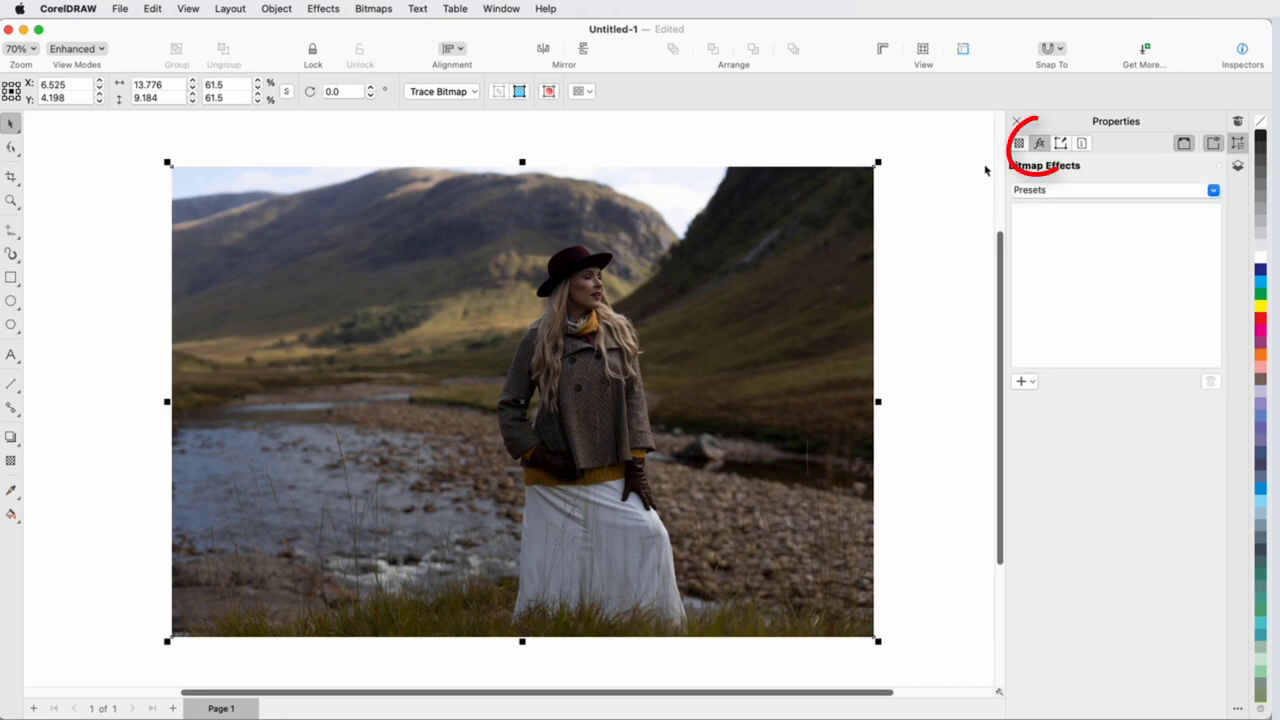
pyautogui.click(1052, 193)
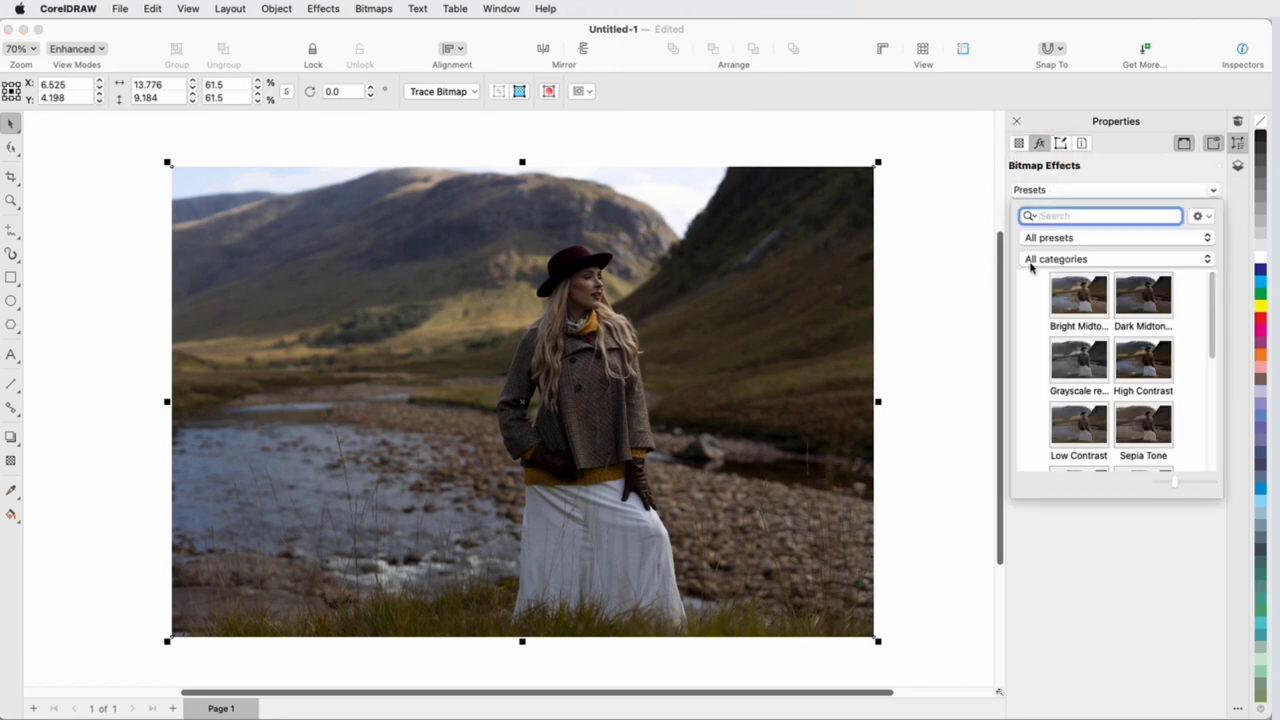
pyautogui.click(1040, 259)
pyautogui.click(1045, 277)
pyautogui.click(1060, 297)
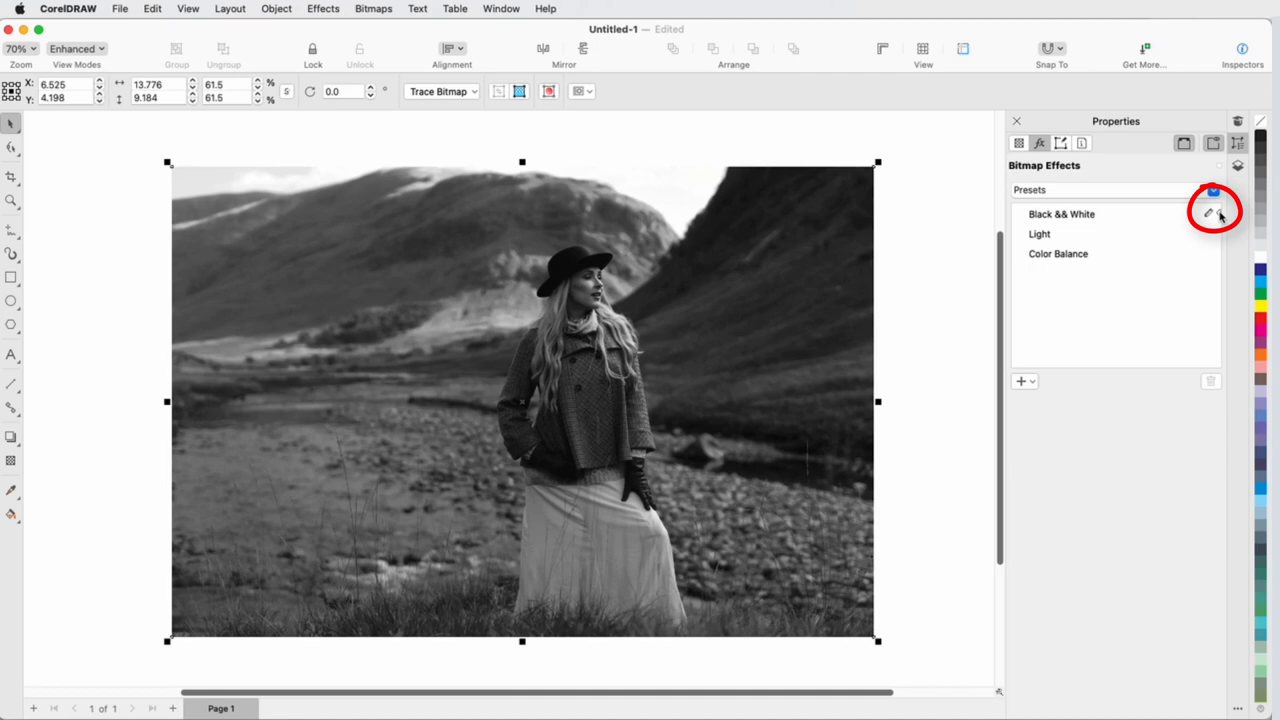
# Compare the Black & White effect off and on, then raise the Light effect's brightness to 16.
pyautogui.click(1220, 215)
pyautogui.click(1220, 215)
pyautogui.click(1207, 236)
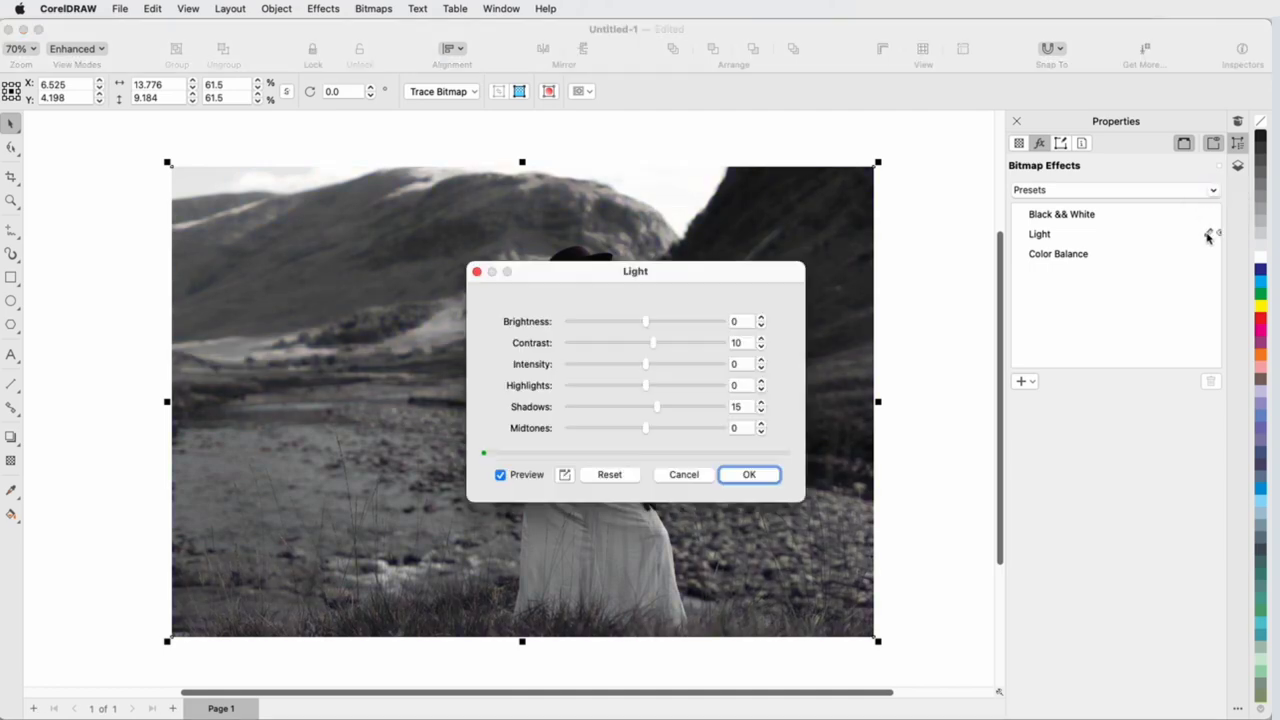
pyautogui.moveTo(691, 277); pyautogui.dragTo(939, 469)
pyautogui.moveTo(895, 514); pyautogui.dragTo(910, 515)
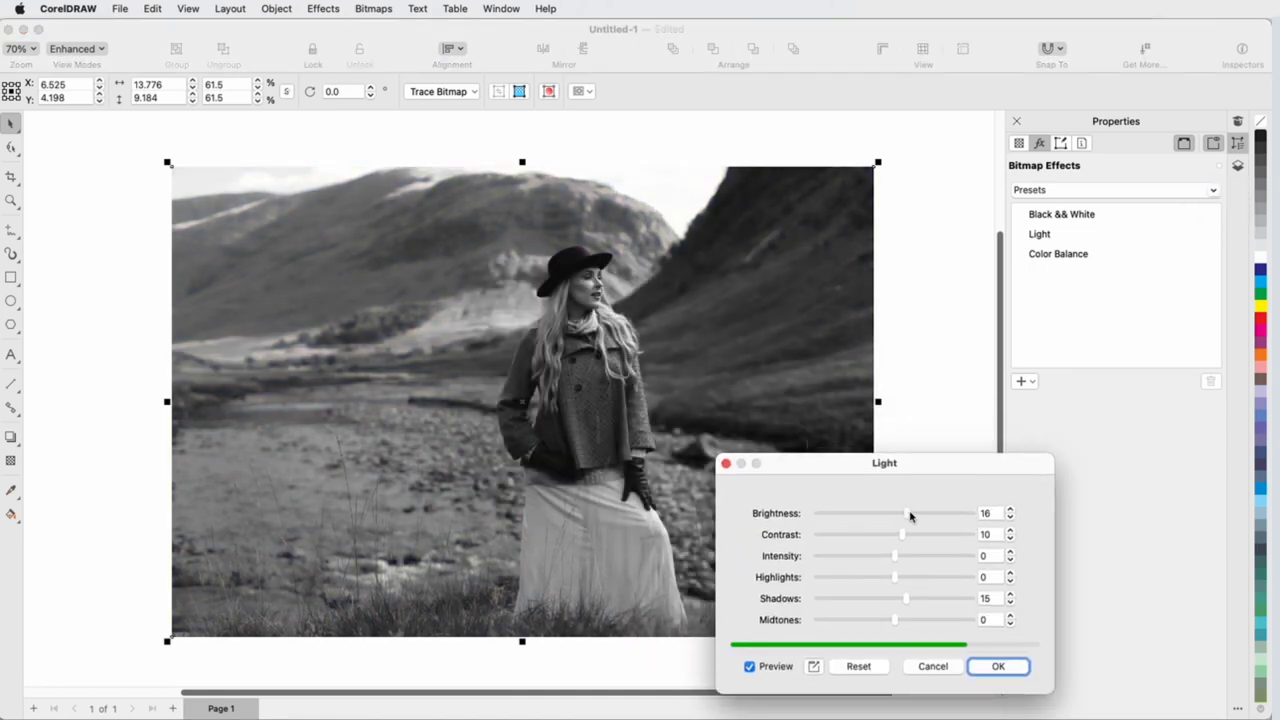
pyautogui.click(997, 666)
# Delete the Color Balance effect without adding any new effect.
pyautogui.click(1058, 256)
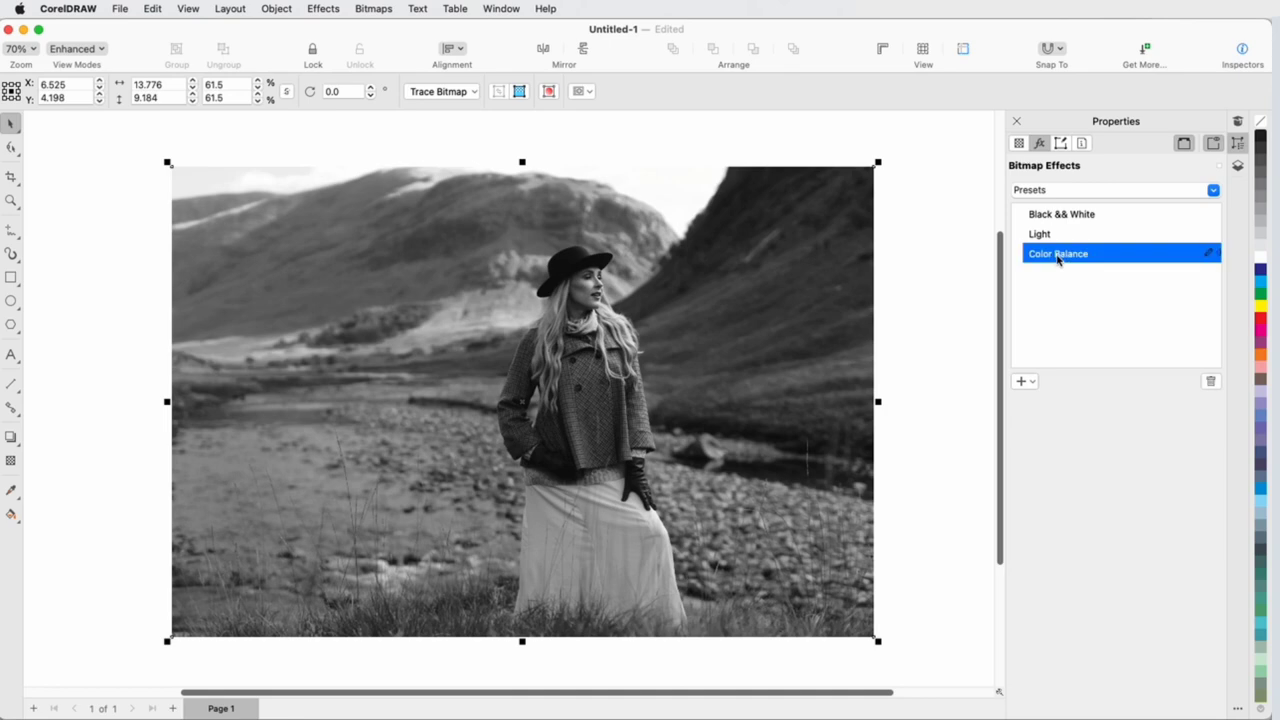
pyautogui.click(1211, 384)
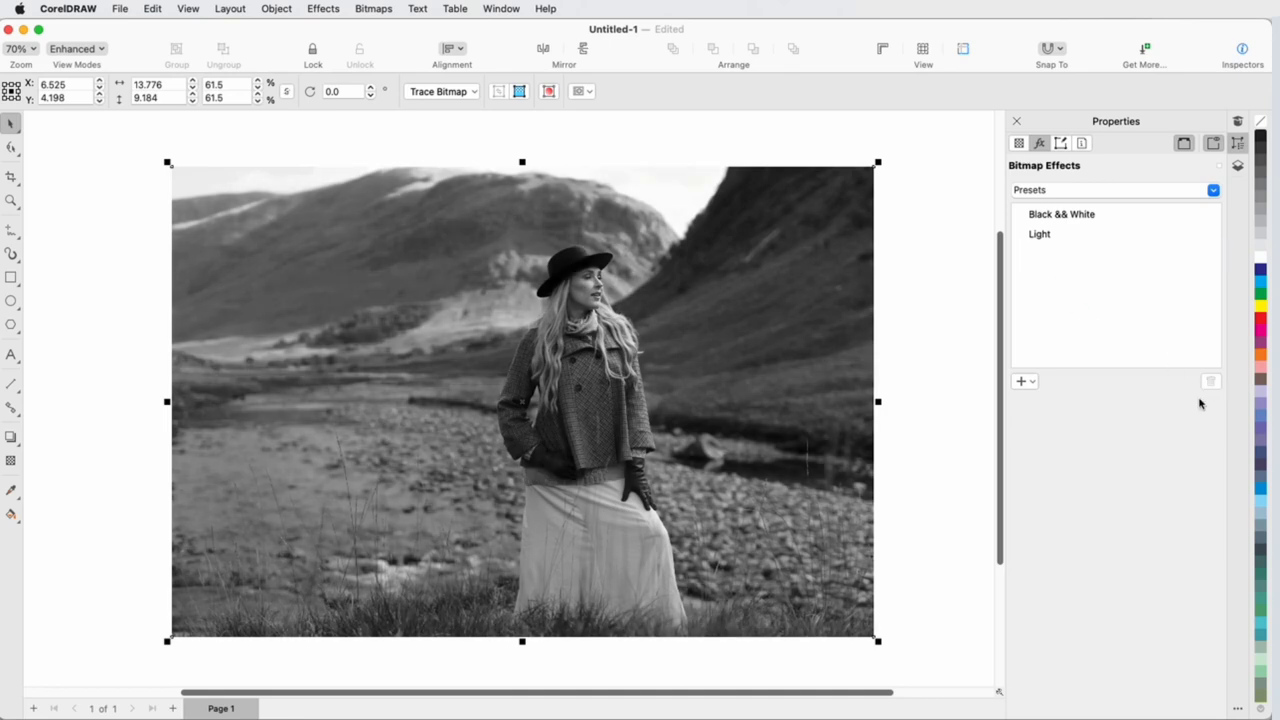
pyautogui.click(1028, 382)
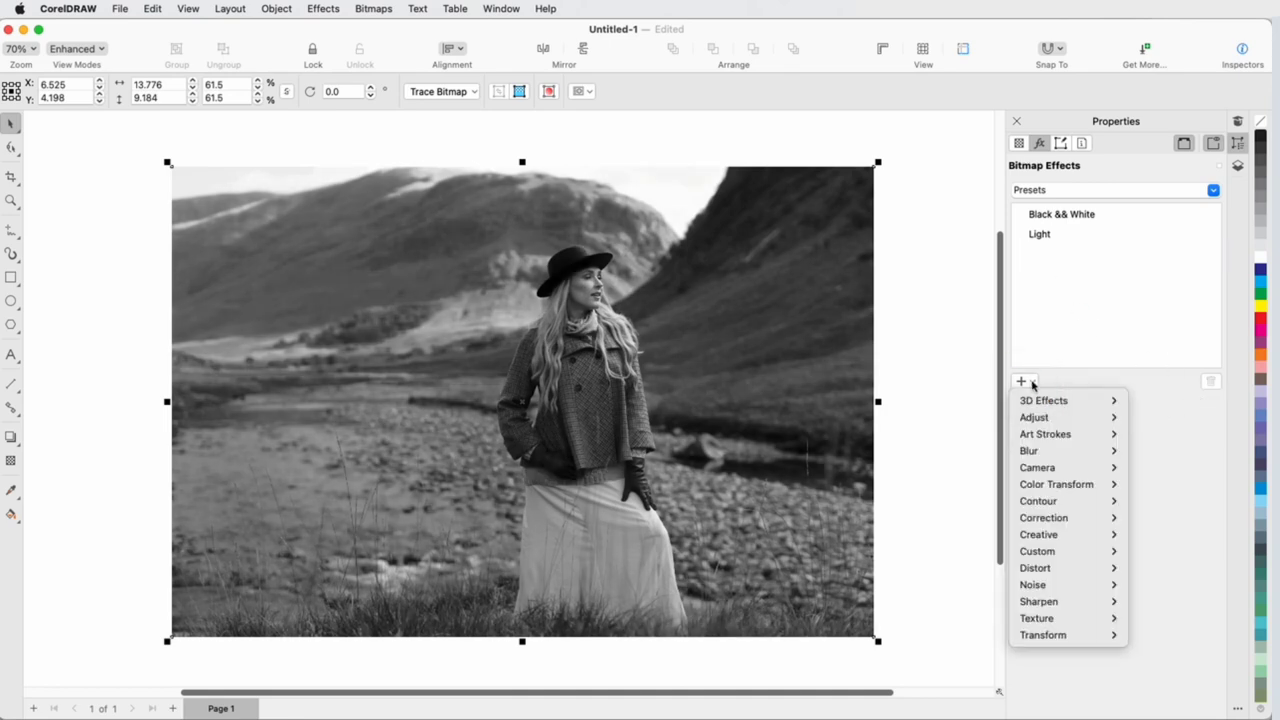
pyautogui.moveTo(1053, 423)
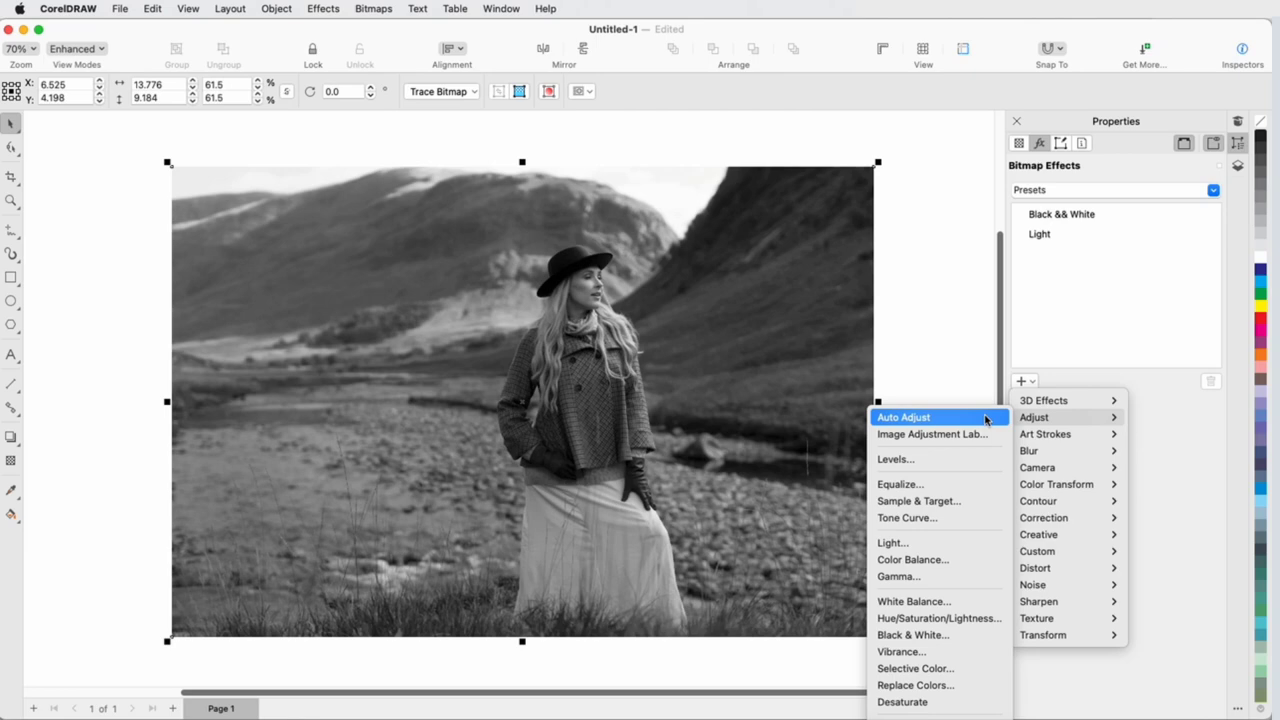
pyautogui.click(952, 372)
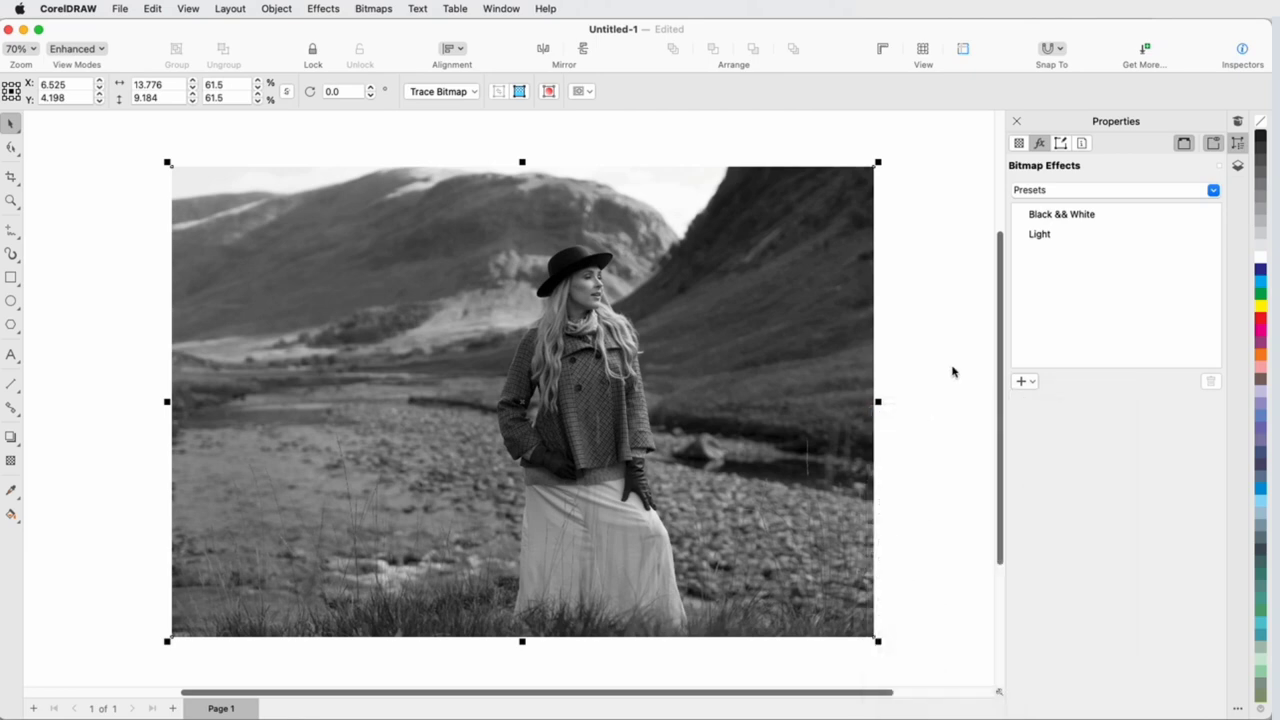
# Click an empty area of the page to deselect the grayscale stream photo.
pyautogui.click(952, 372)
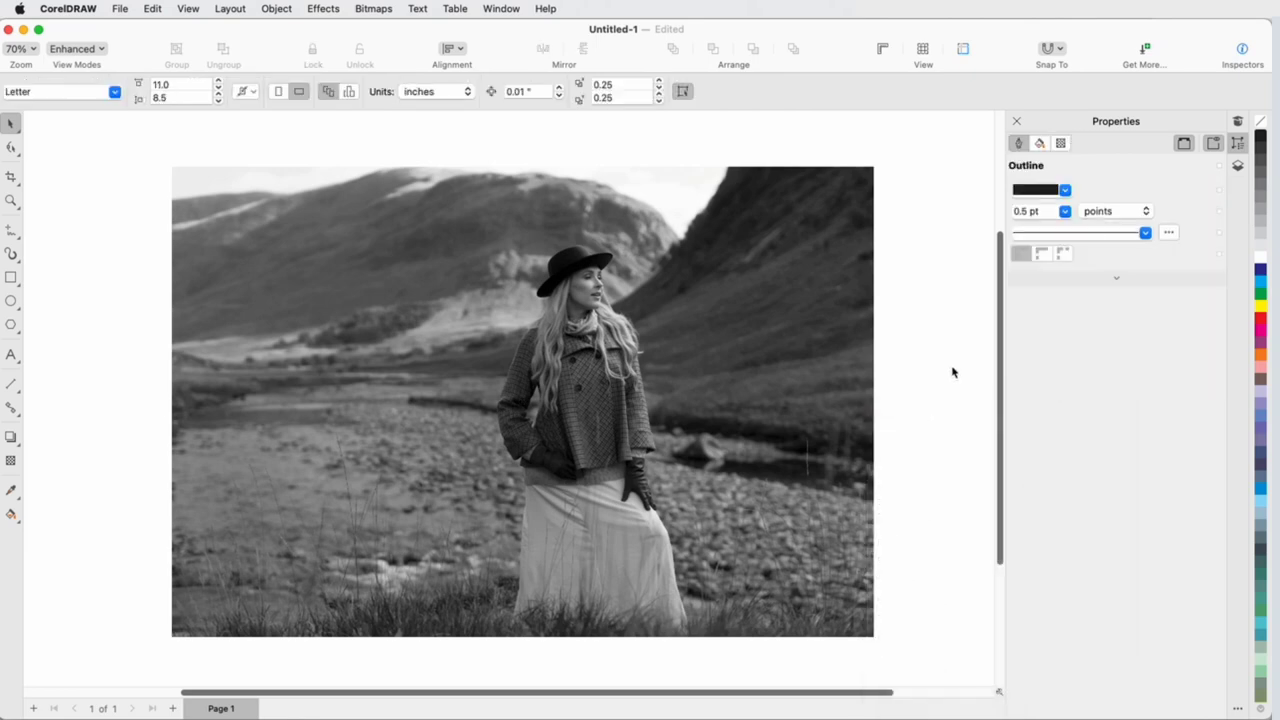